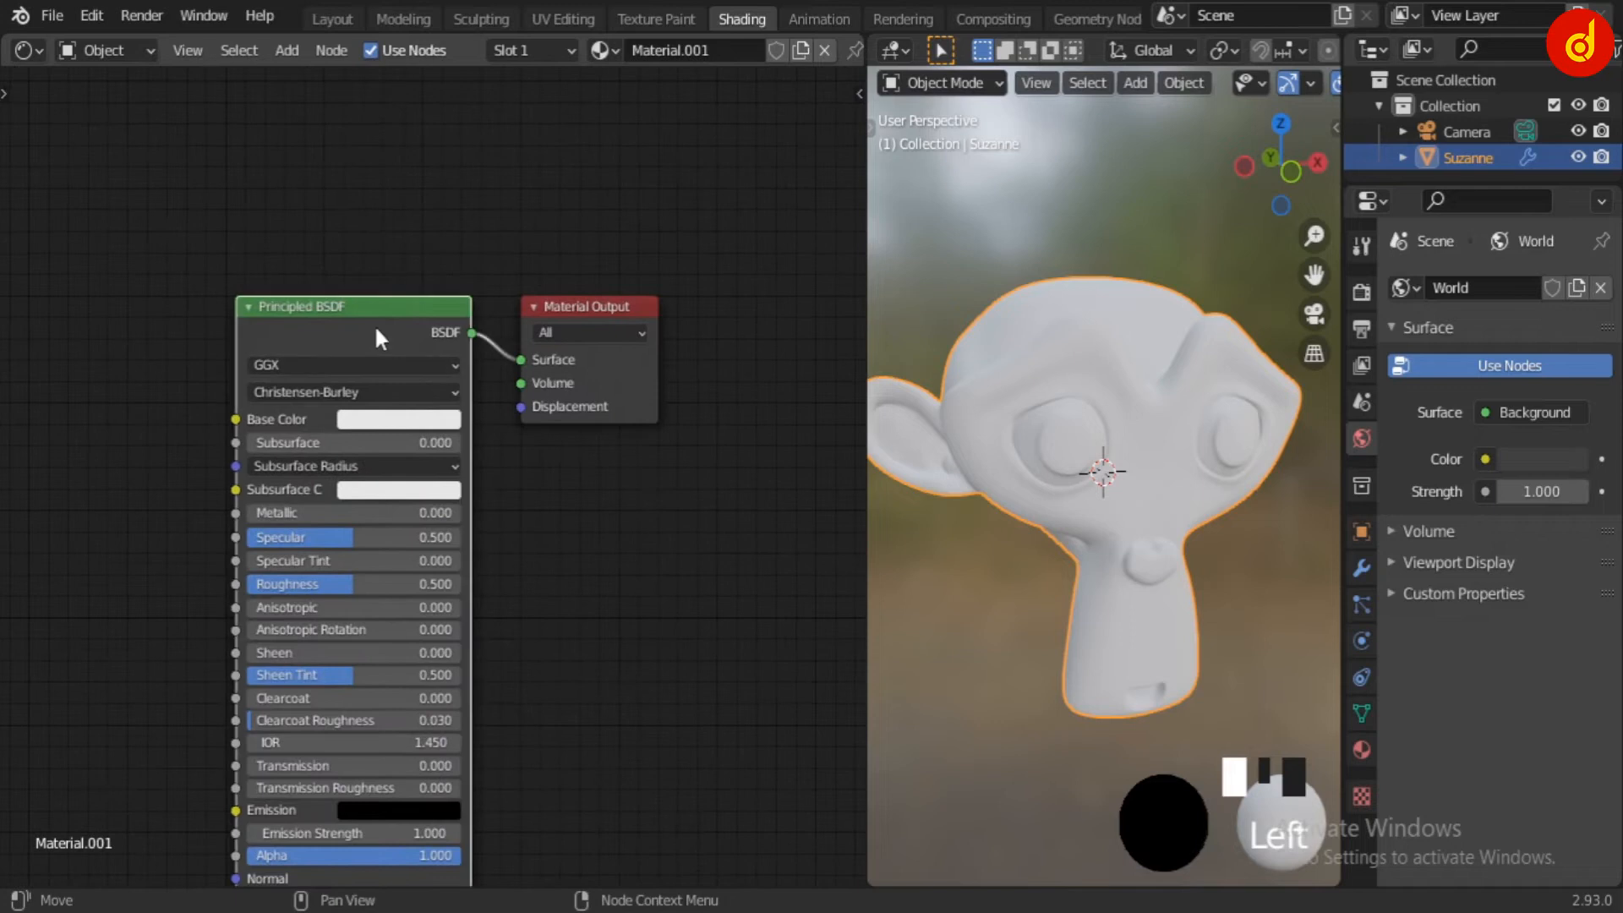
- Replace the Principled BSDF node with an Invert node and link its Color output to the Material Output's Surface
{"action": "key", "text": "Delete"}
{"action": "scroll", "coordinate": [373, 362], "scroll_direction": "up", "scroll_amount": 1}
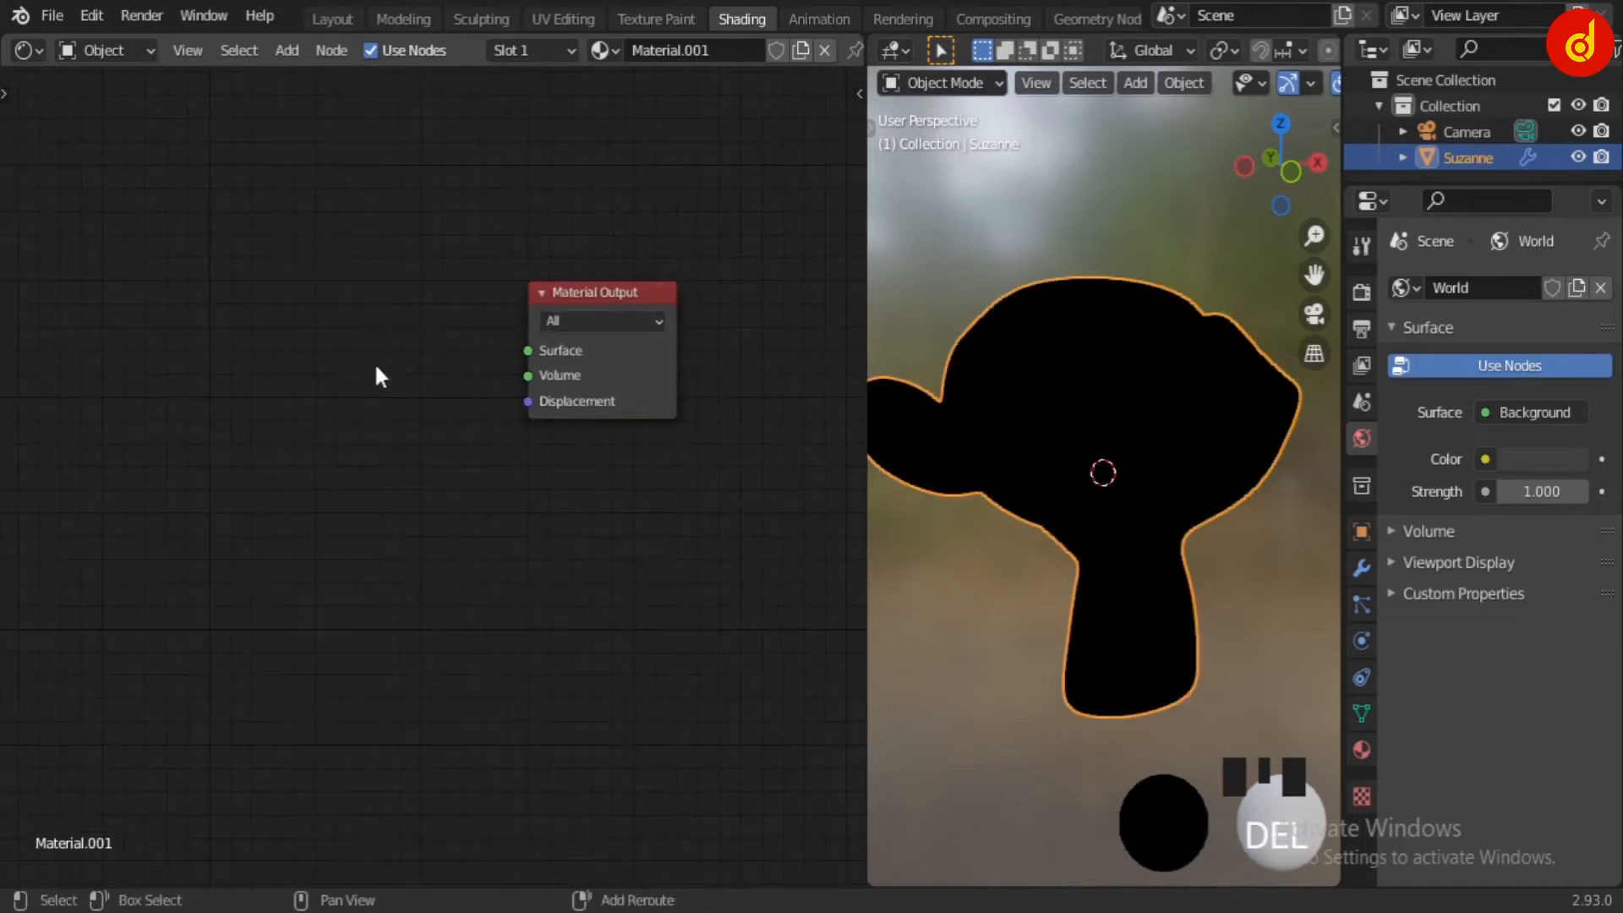
{"action": "key", "text": "shift+a"}
{"action": "type", "text": "in"}
{"action": "key", "text": "Return"}
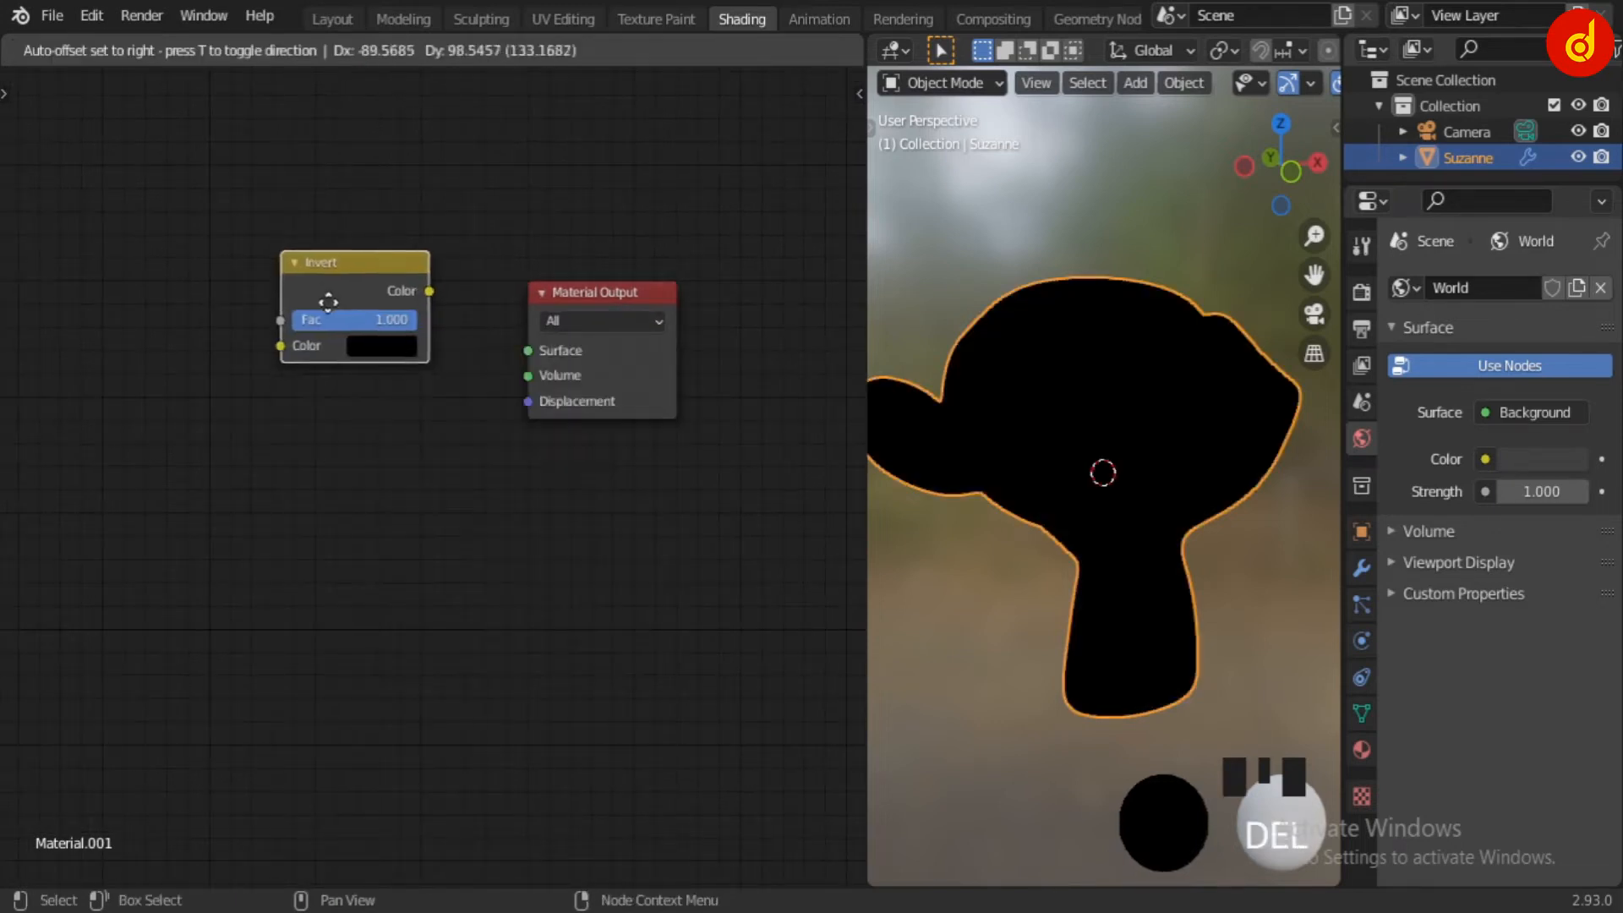
{"action": "left_click", "coordinate": [404, 311]}
{"action": "scroll", "coordinate": [404, 311], "scroll_direction": "up", "scroll_amount": 1}
{"action": "left_click_drag", "start_coordinate": [399, 329], "coordinate": [578, 379]}
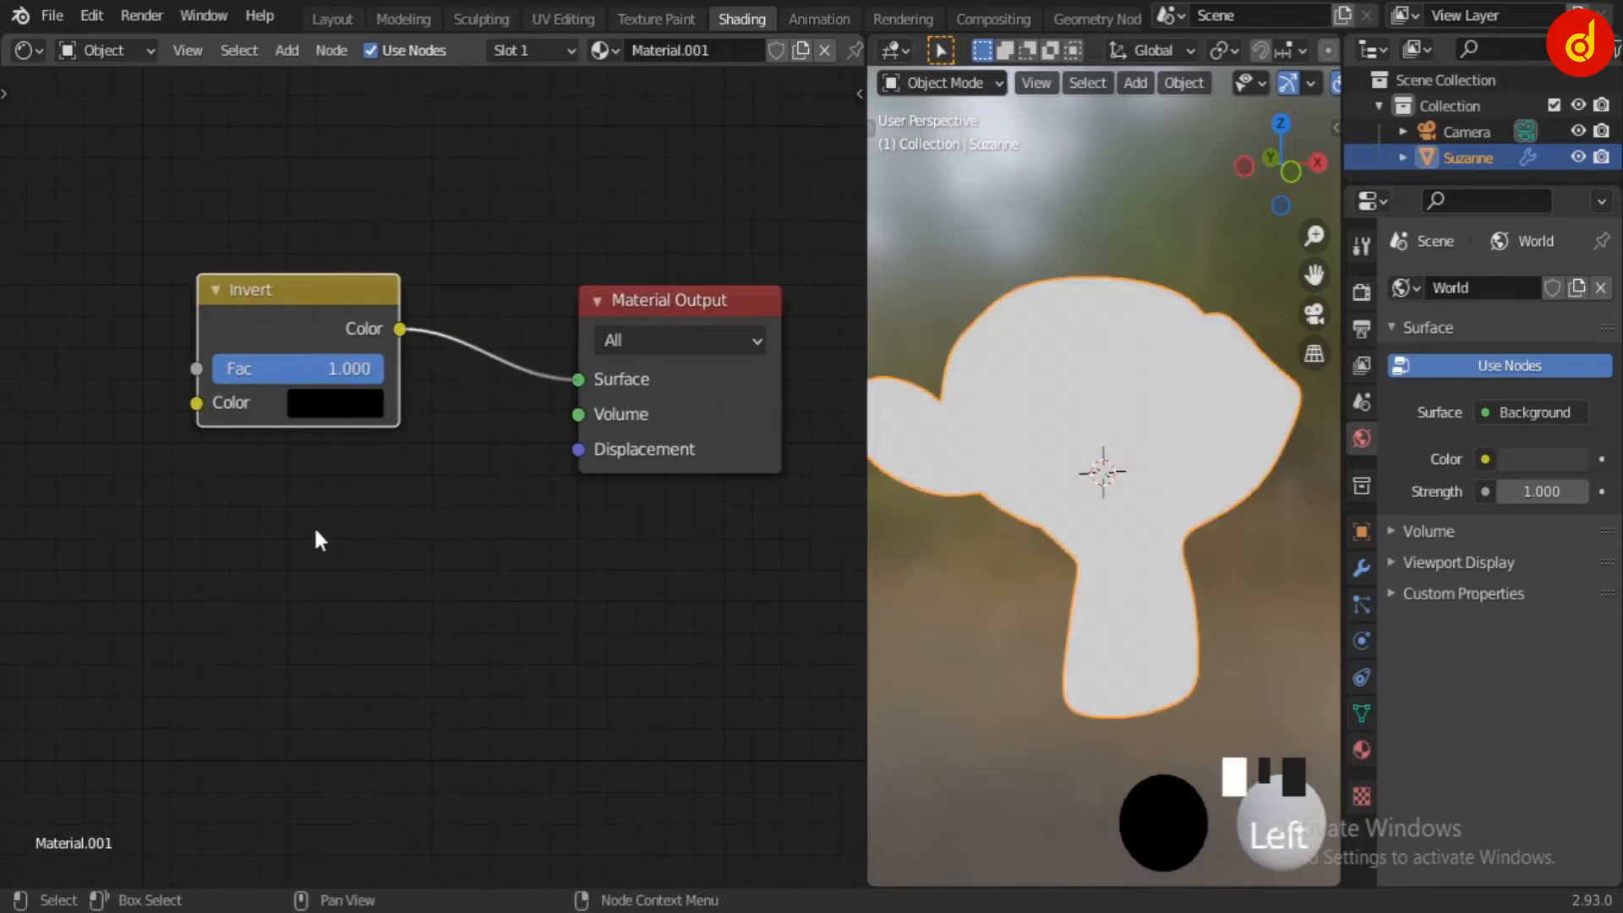
- Add a Math node set to Power before the Invert node and link its Value to Invert's Color input
{"action": "scroll", "coordinate": [363, 550], "scroll_direction": "down", "scroll_amount": 5}
{"action": "key", "text": "shift+a"}
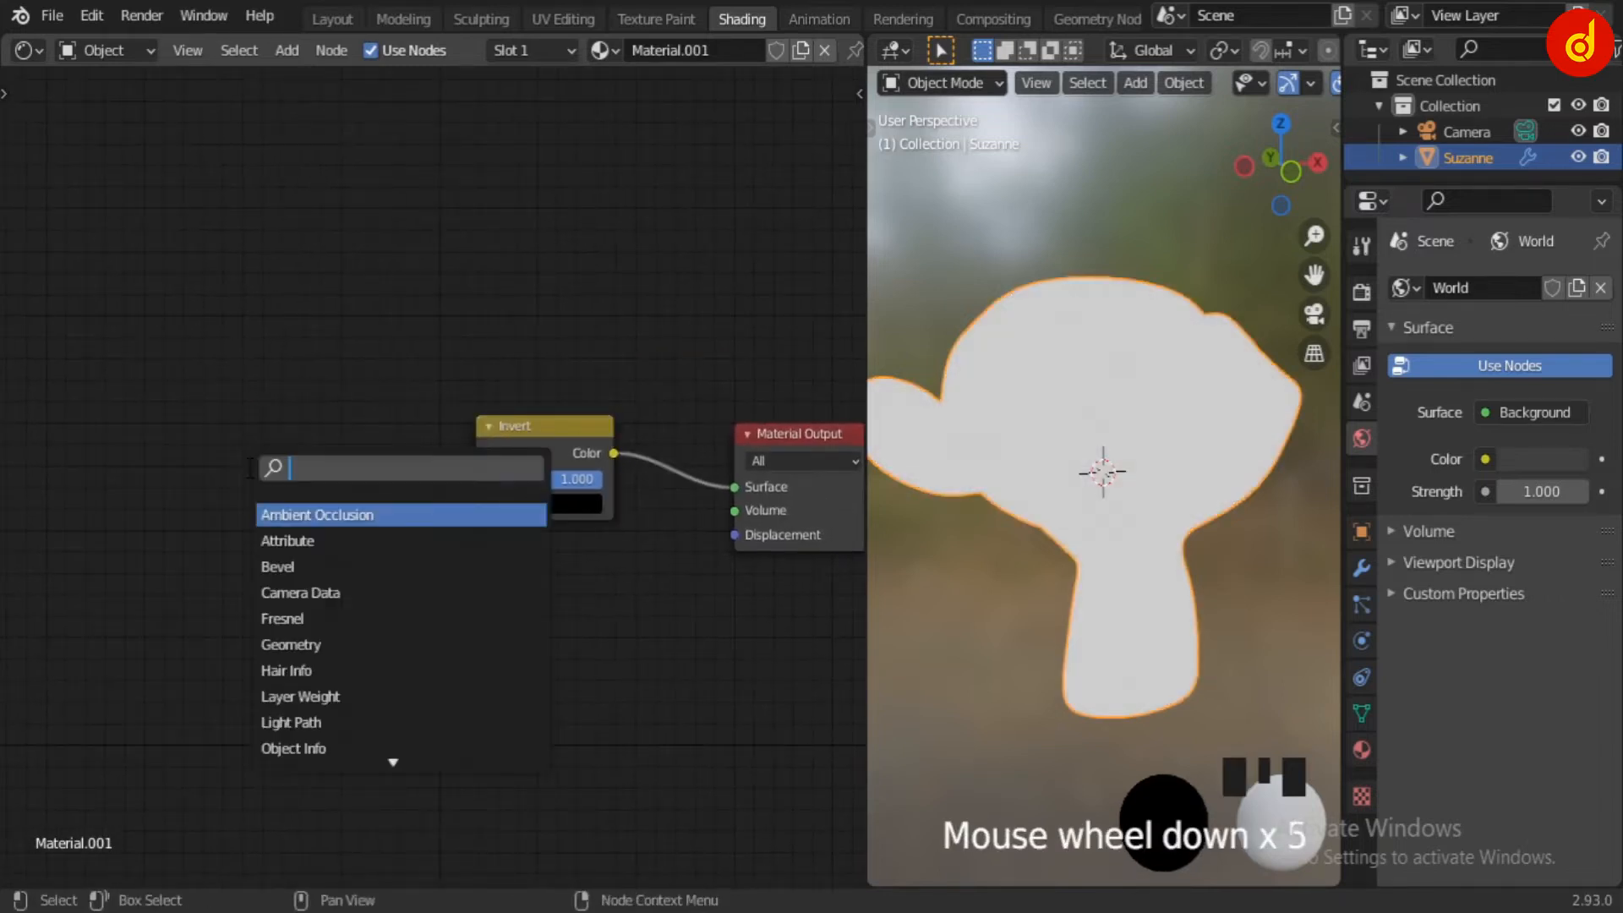
{"action": "type", "text": "add"}
{"action": "key", "text": "Return"}
{"action": "left_click", "coordinate": [291, 418]}
{"action": "scroll", "coordinate": [401, 459], "scroll_direction": "up", "scroll_amount": 1}
{"action": "left_click", "coordinate": [334, 435]}
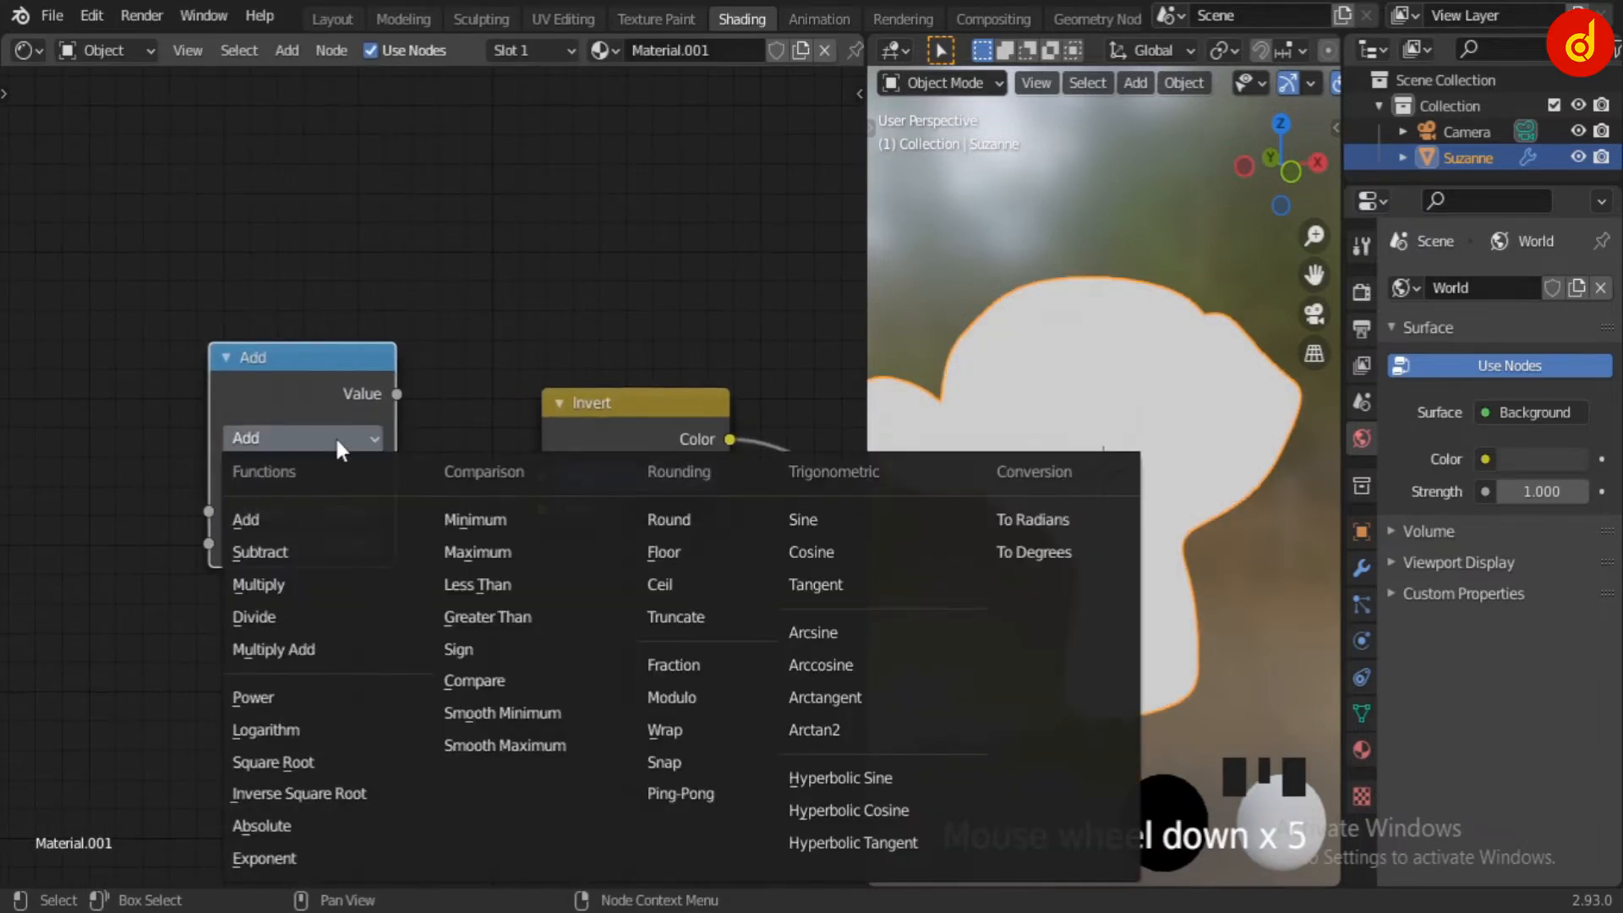
{"action": "left_click", "coordinate": [252, 697]}
{"action": "left_click_drag", "start_coordinate": [397, 394], "coordinate": [436, 538]}
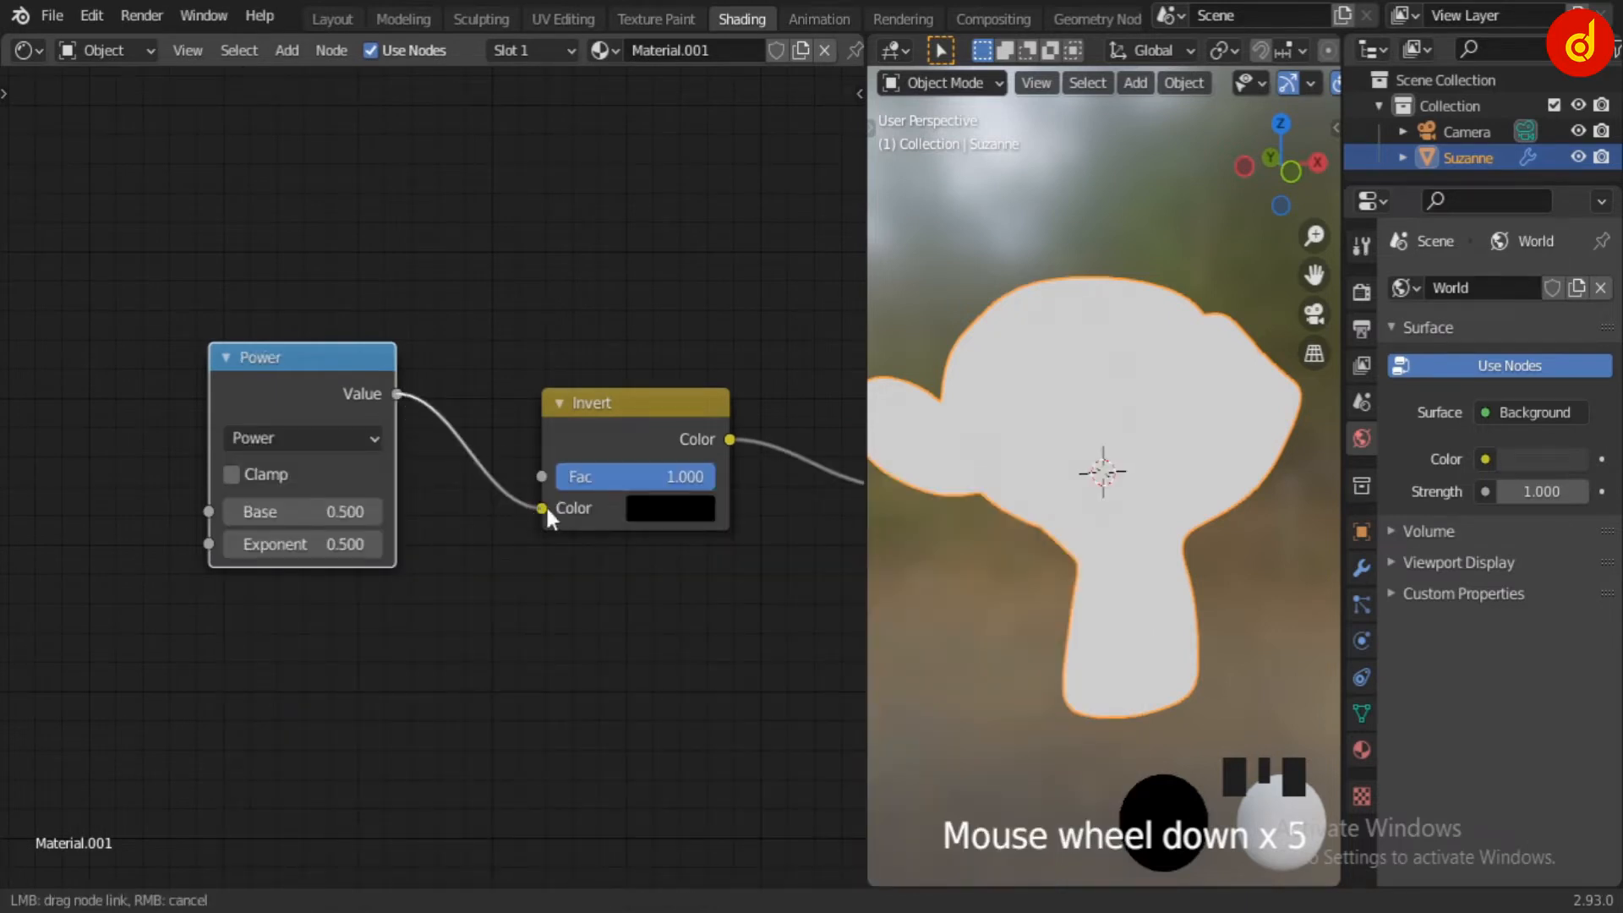
{"action": "left_click_drag", "start_coordinate": [545, 505], "coordinate": [542, 508]}
{"action": "middle_click_drag", "start_coordinate": [252, 612], "coordinate": [575, 609]}
{"action": "left_click", "coordinate": [339, 459]}
{"action": "key", "text": "shift+a"}
{"action": "left_click", "coordinate": [340, 460]}
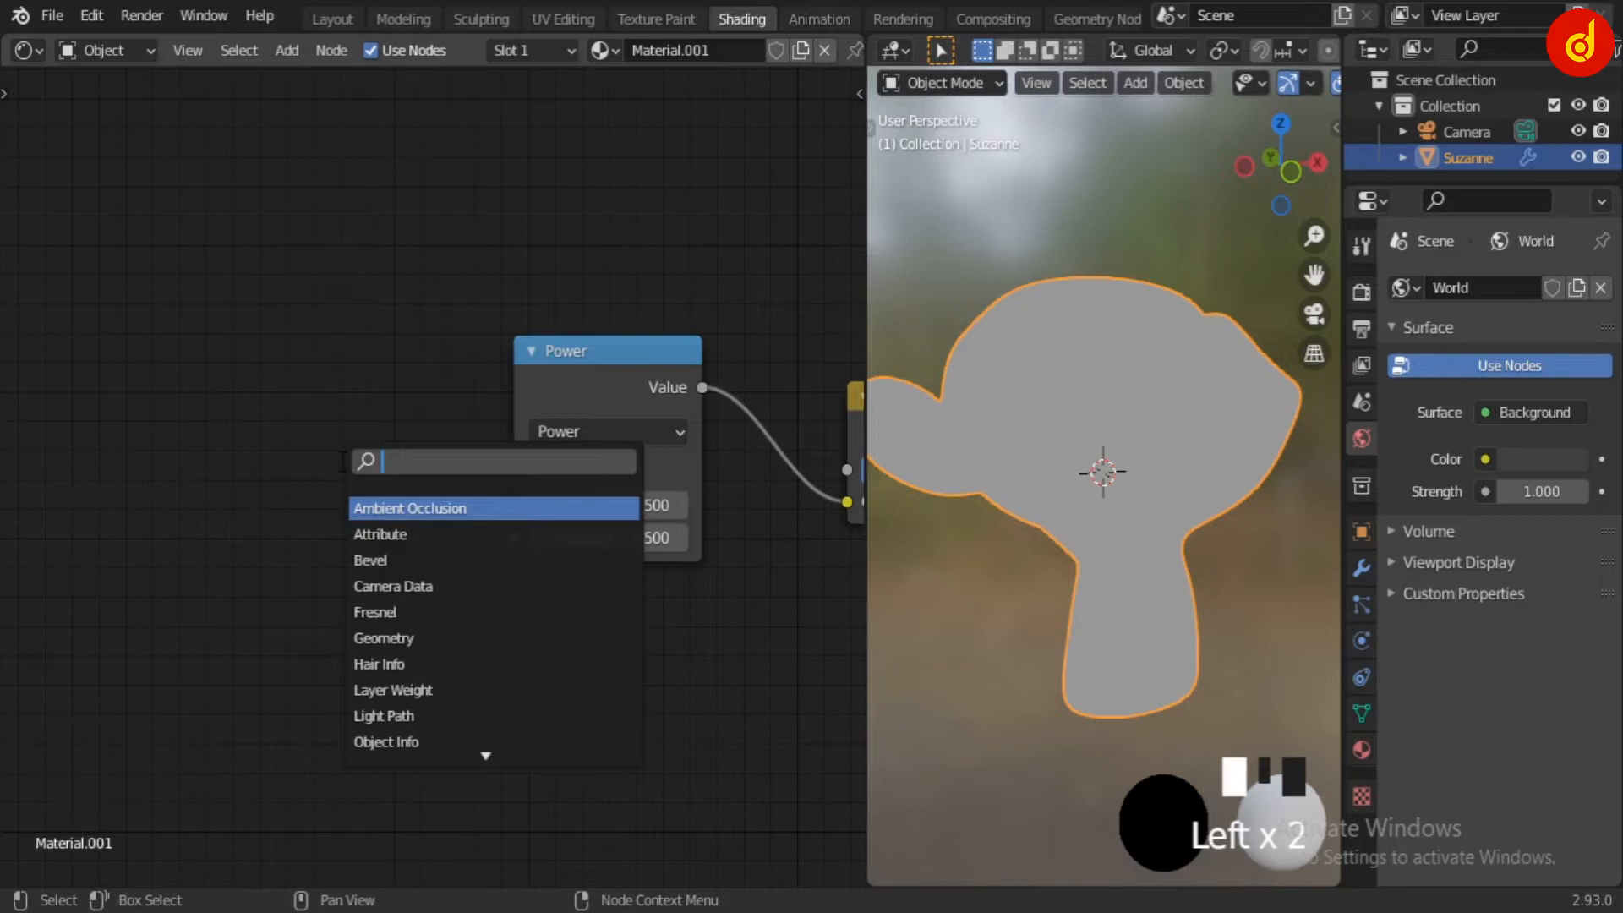
{"action": "key", "text": "Escape"}
- Add a Vector Math node before the Power node and link its Vector output to Power's Base input
{"action": "key", "text": "shift+a"}
{"action": "mouse_move", "coordinate": [254, 580]}
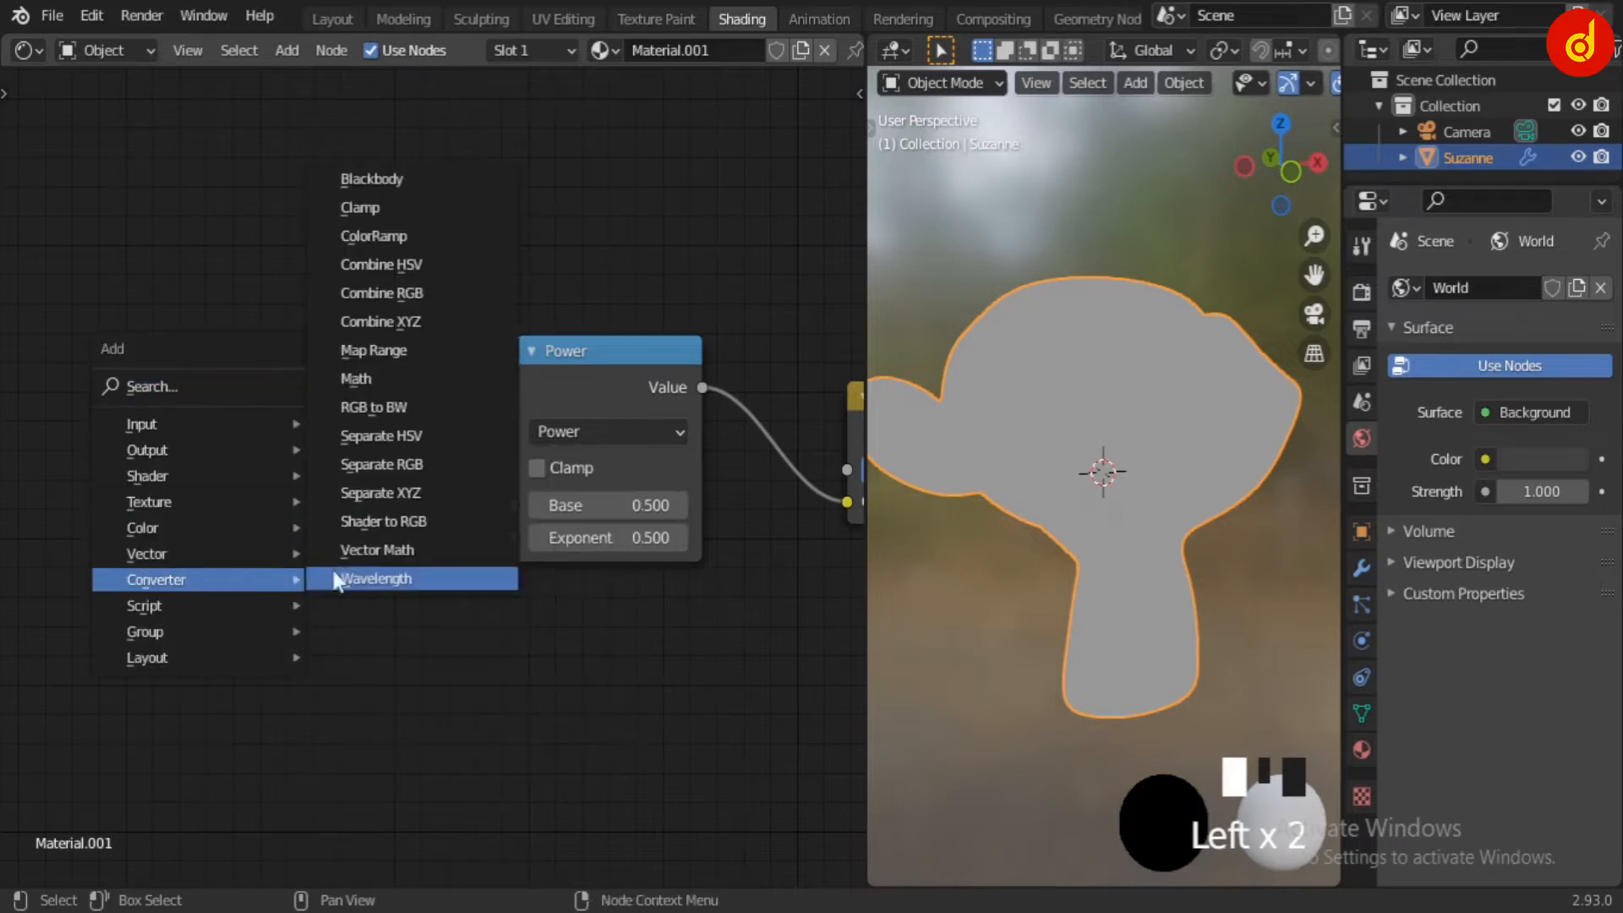
{"action": "left_click", "coordinate": [377, 549]}
{"action": "left_click", "coordinate": [188, 302]}
{"action": "left_click_drag", "start_coordinate": [392, 347], "coordinate": [514, 505]}
- Add a Geometry node and link its Normal and True Normal outputs to the Vector Math node's two Vector inputs
{"action": "middle_click_drag", "start_coordinate": [442, 601], "coordinate": [738, 630]}
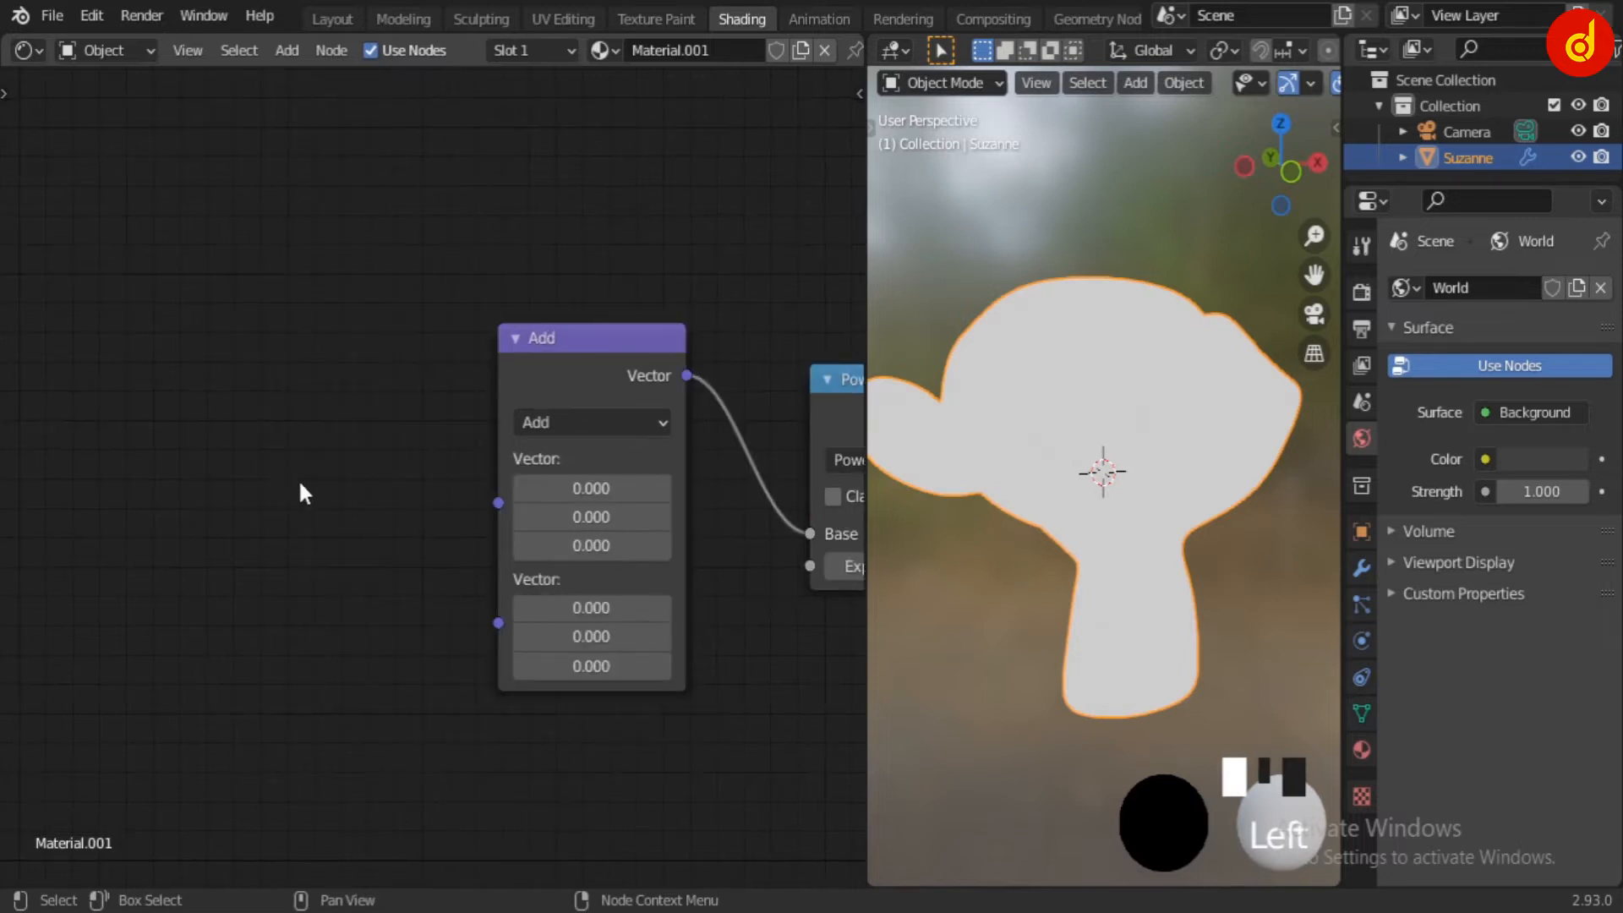
{"action": "key", "text": "shift+a"}
{"action": "left_click", "coordinate": [256, 289]}
{"action": "type", "text": "g"}
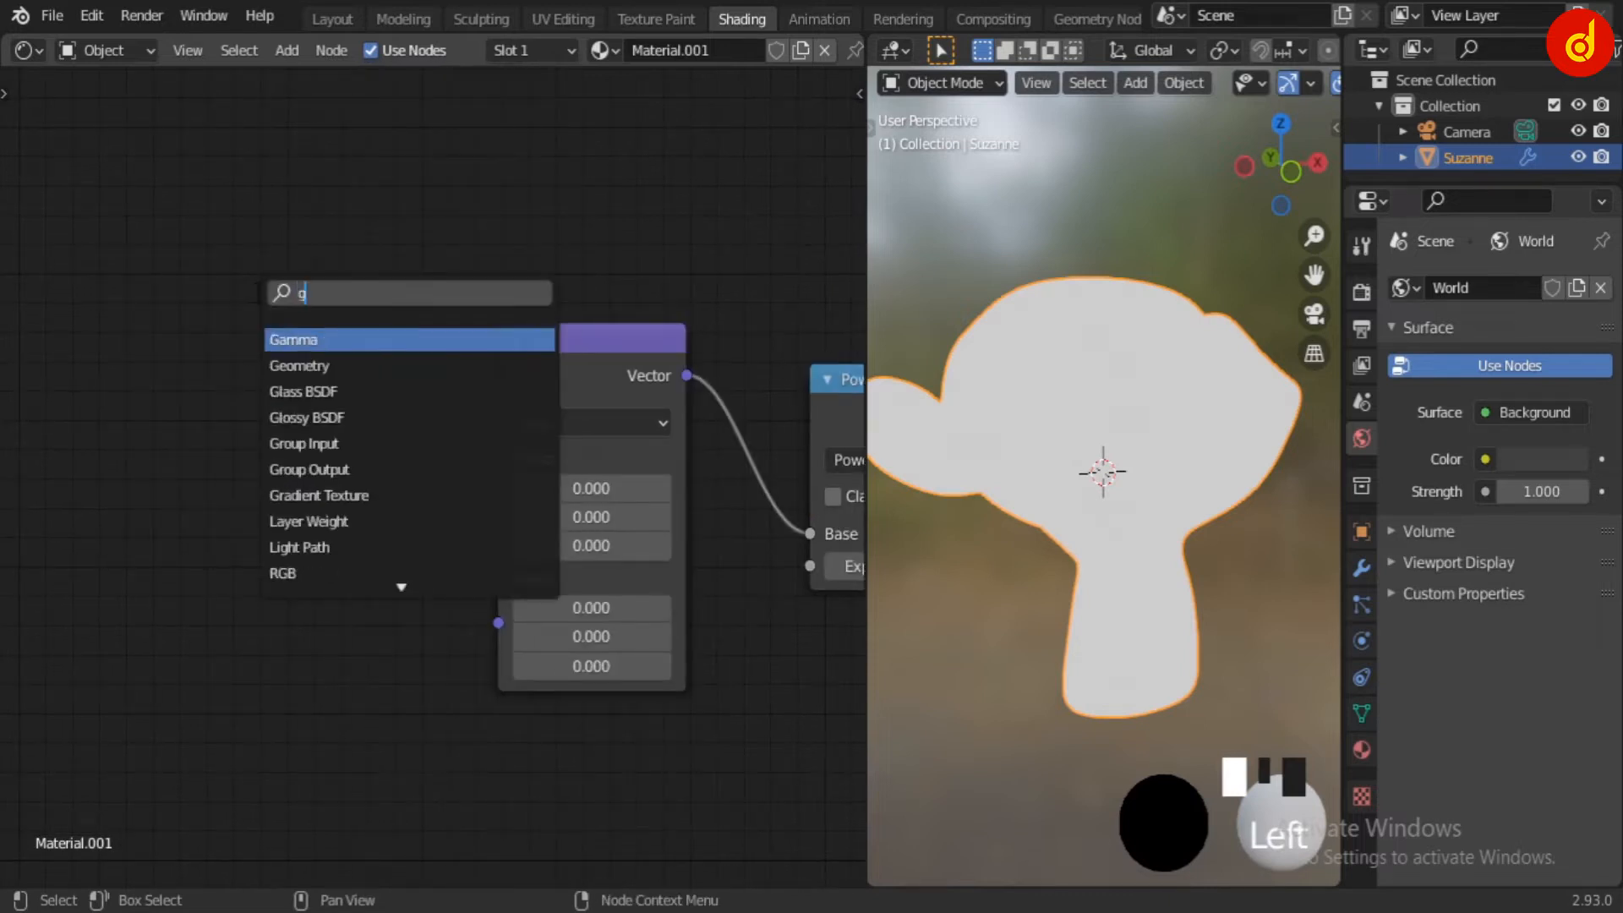
{"action": "type", "text": "e"}
{"action": "key", "text": "Return"}
{"action": "left_click", "coordinate": [306, 403]}
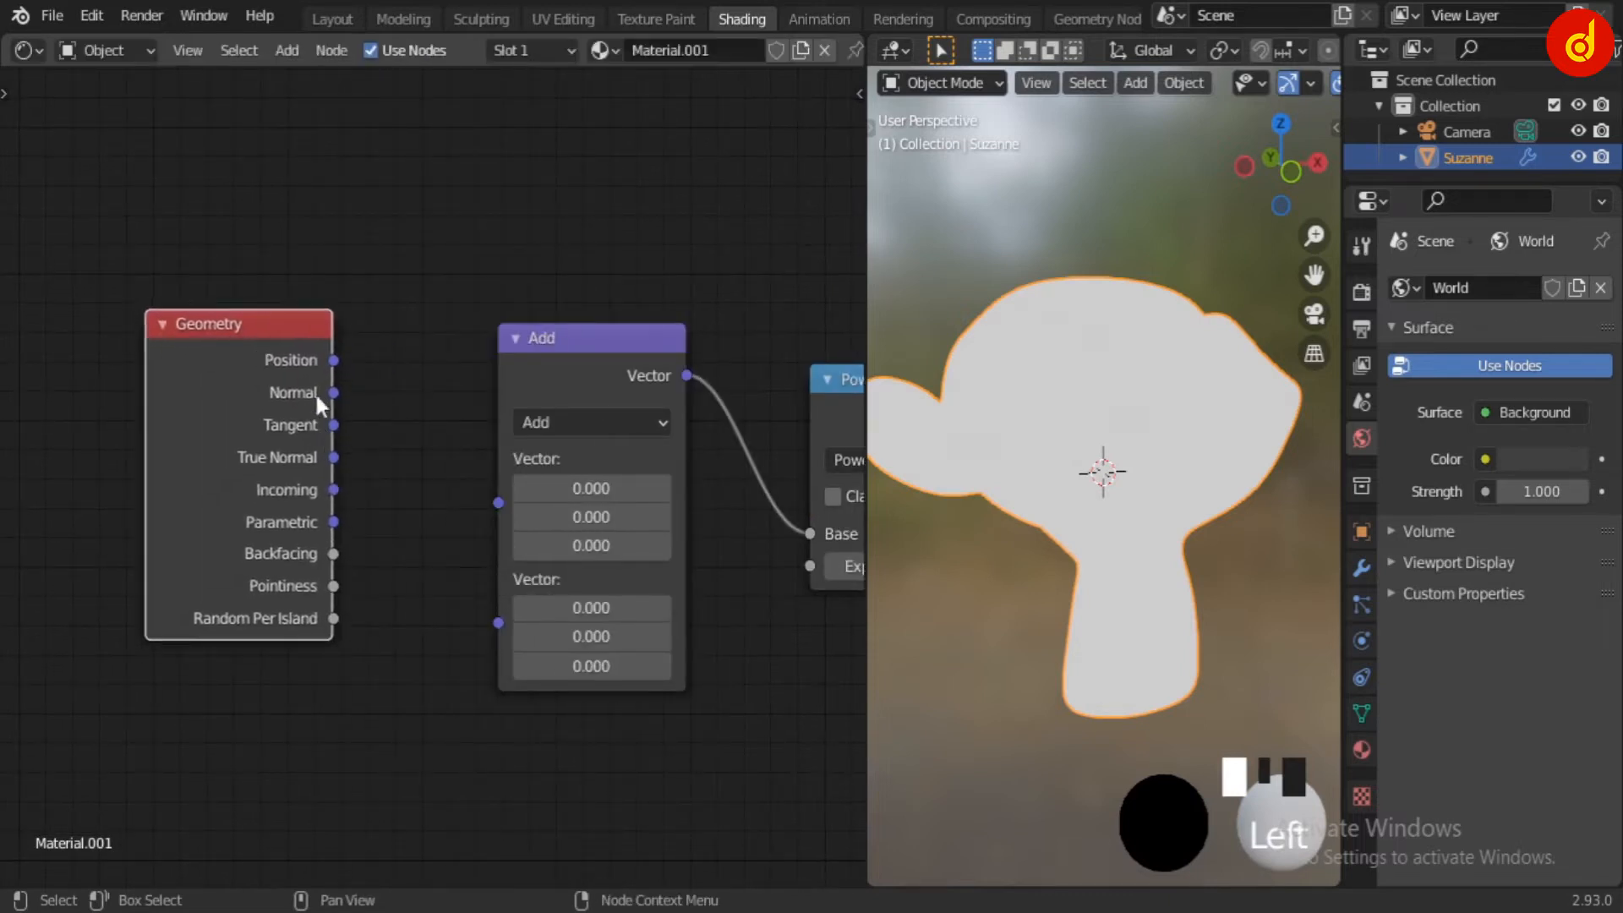
{"action": "left_click_drag", "start_coordinate": [317, 396], "coordinate": [498, 502]}
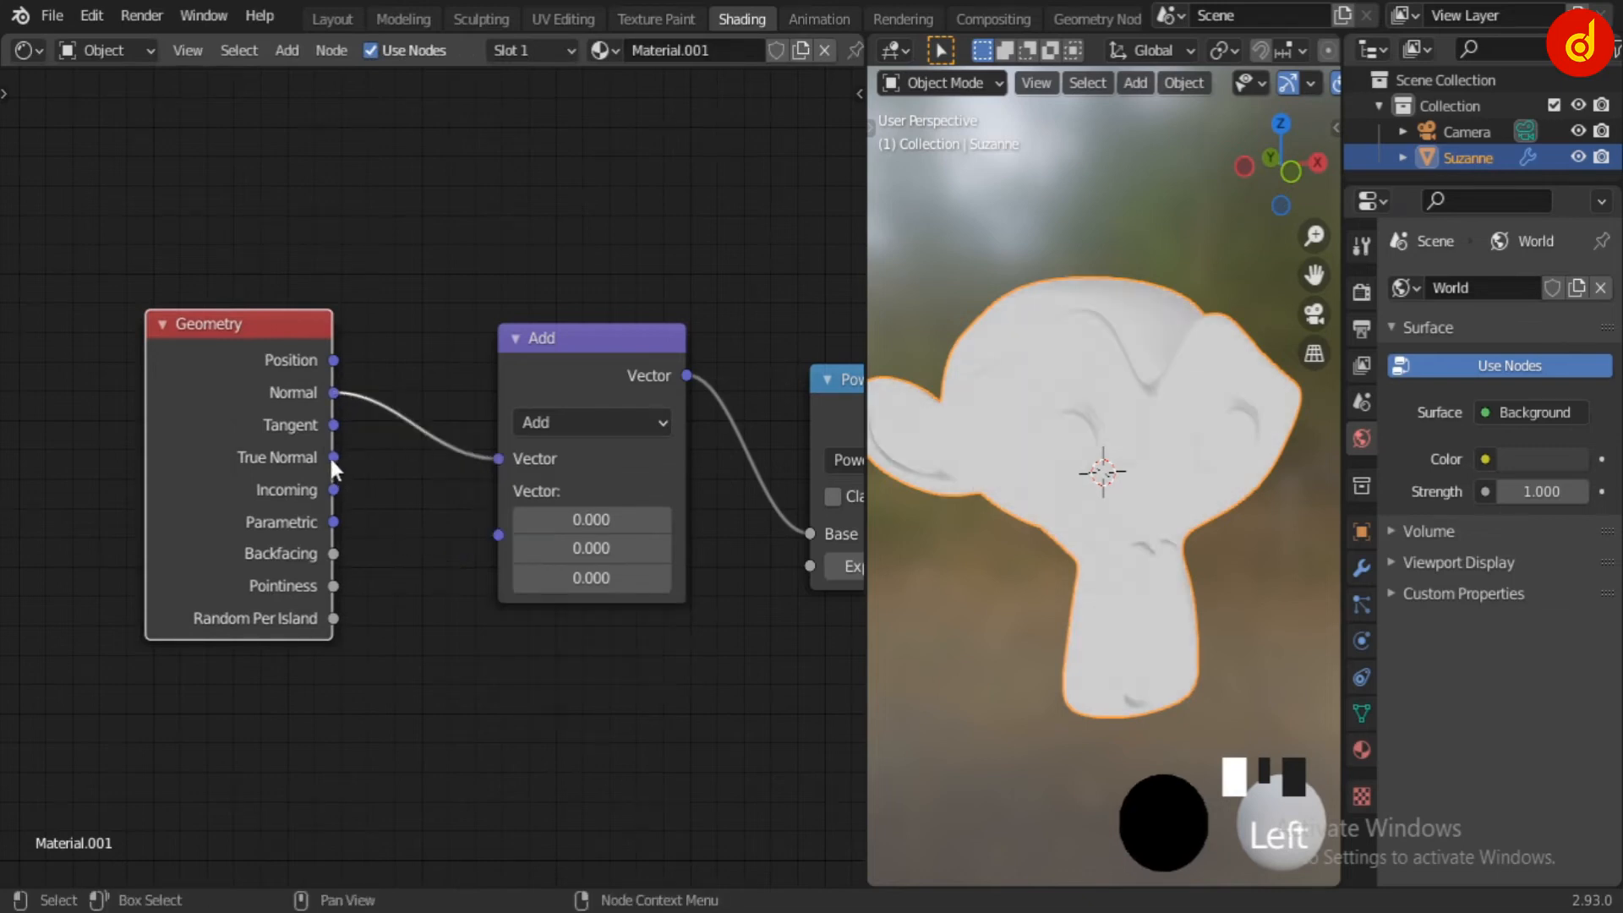
{"action": "left_click_drag", "start_coordinate": [334, 457], "coordinate": [482, 577]}
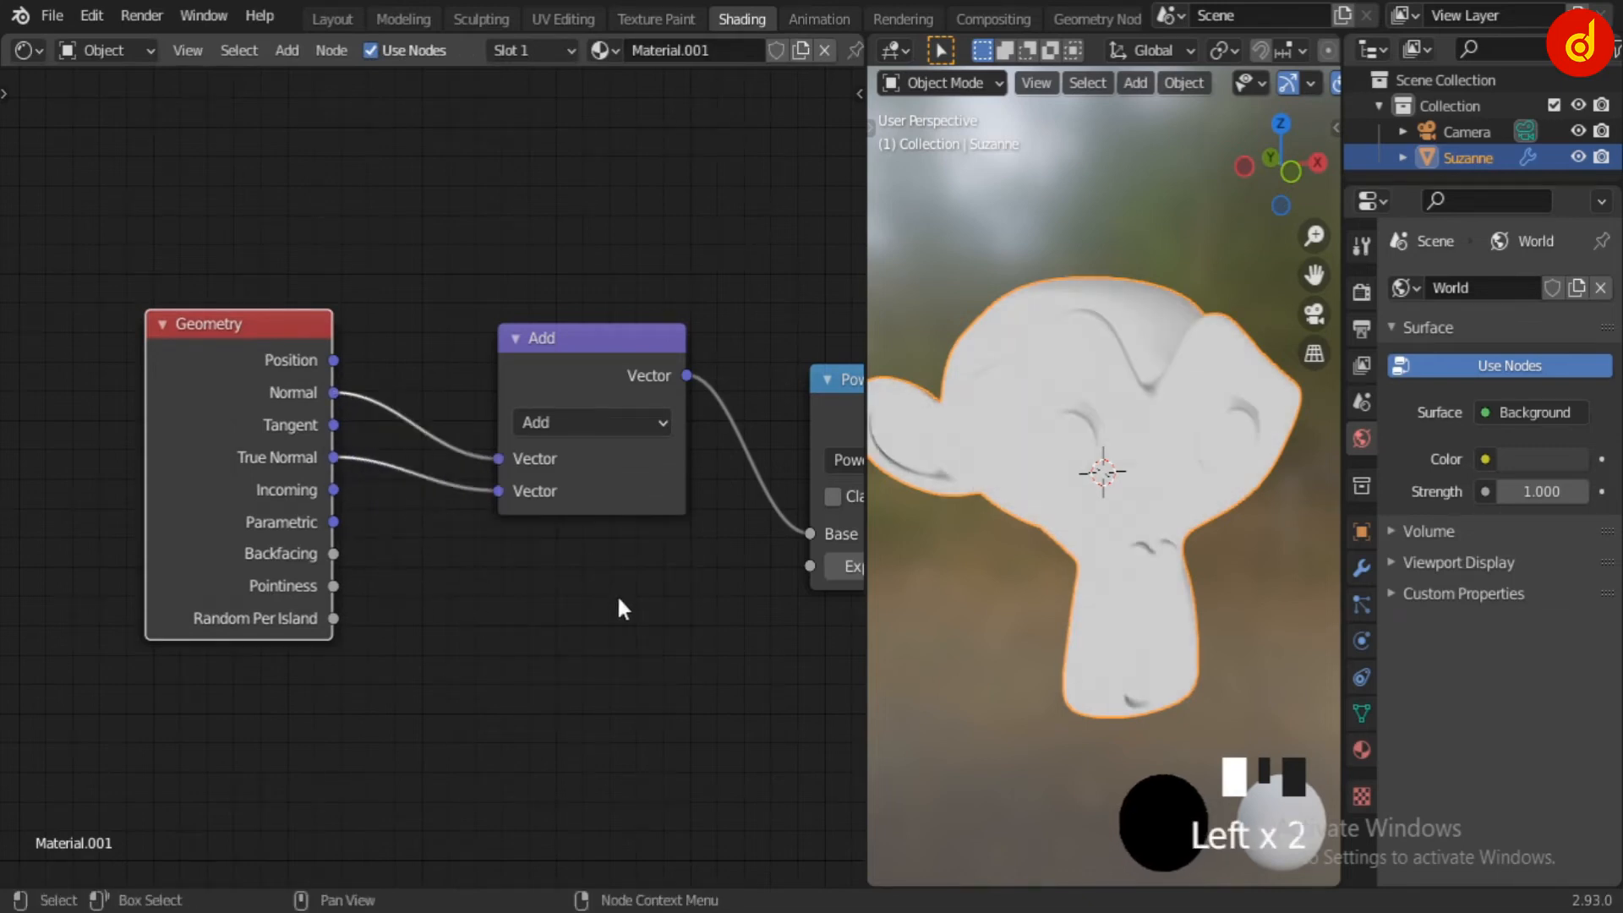
- Change the Vector Math operation to Dot Product and link its Value output to the Power node's Base
{"action": "middle_click_drag", "start_coordinate": [618, 600], "coordinate": [162, 588]}
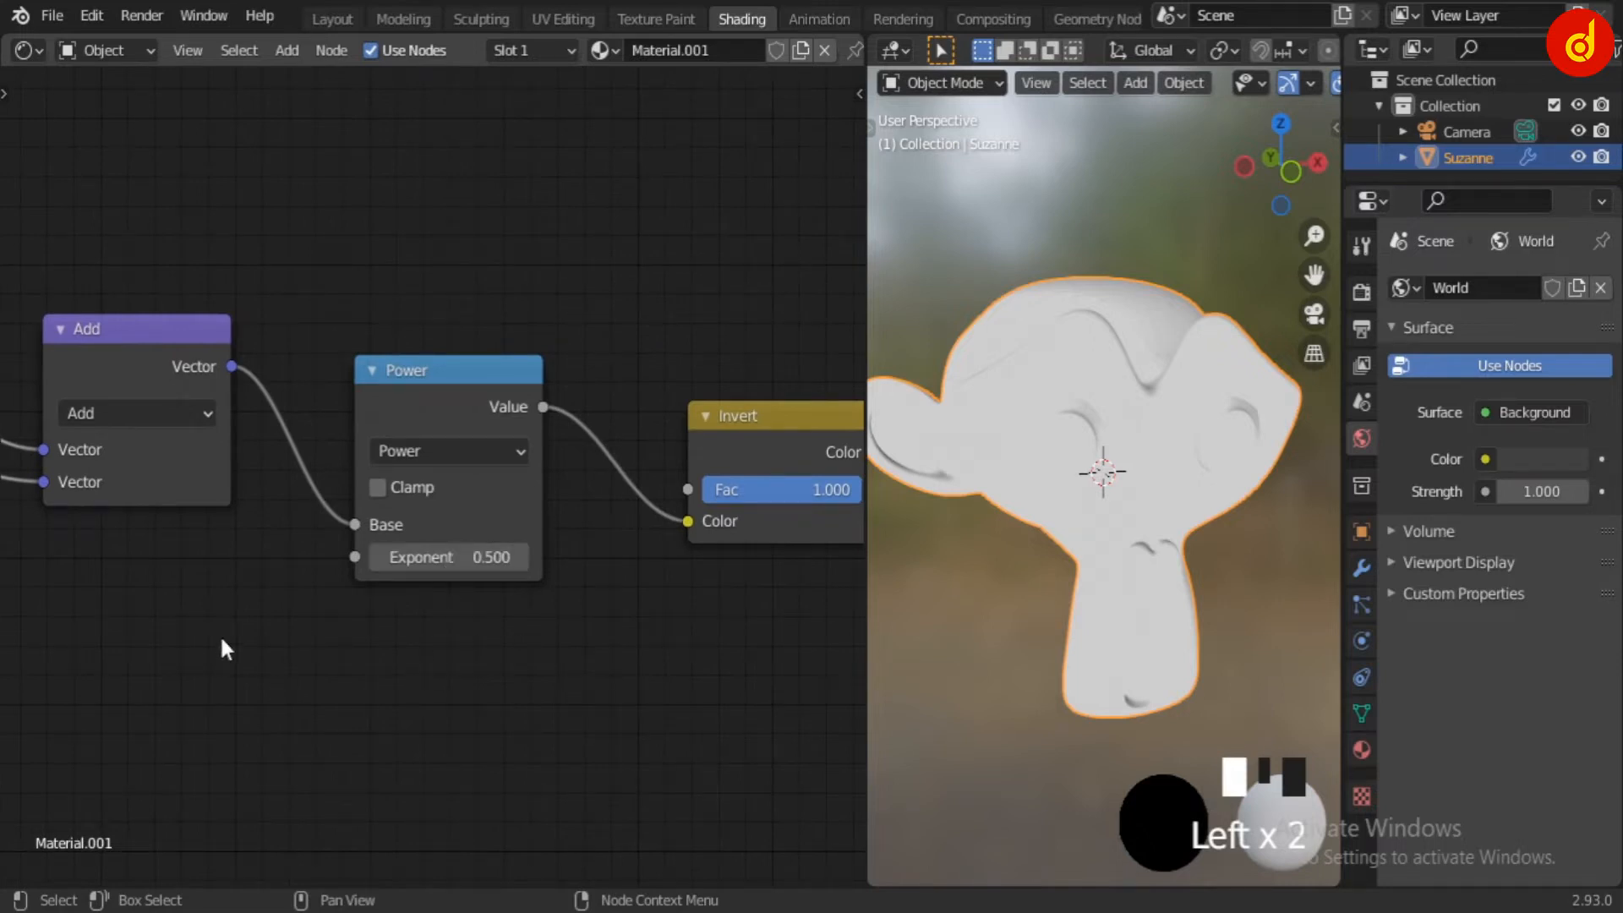
{"action": "middle_click_drag", "start_coordinate": [220, 634], "coordinate": [479, 620]}
{"action": "left_click", "coordinate": [444, 476]}
{"action": "scroll", "coordinate": [499, 686], "scroll_direction": "down", "scroll_amount": 2}
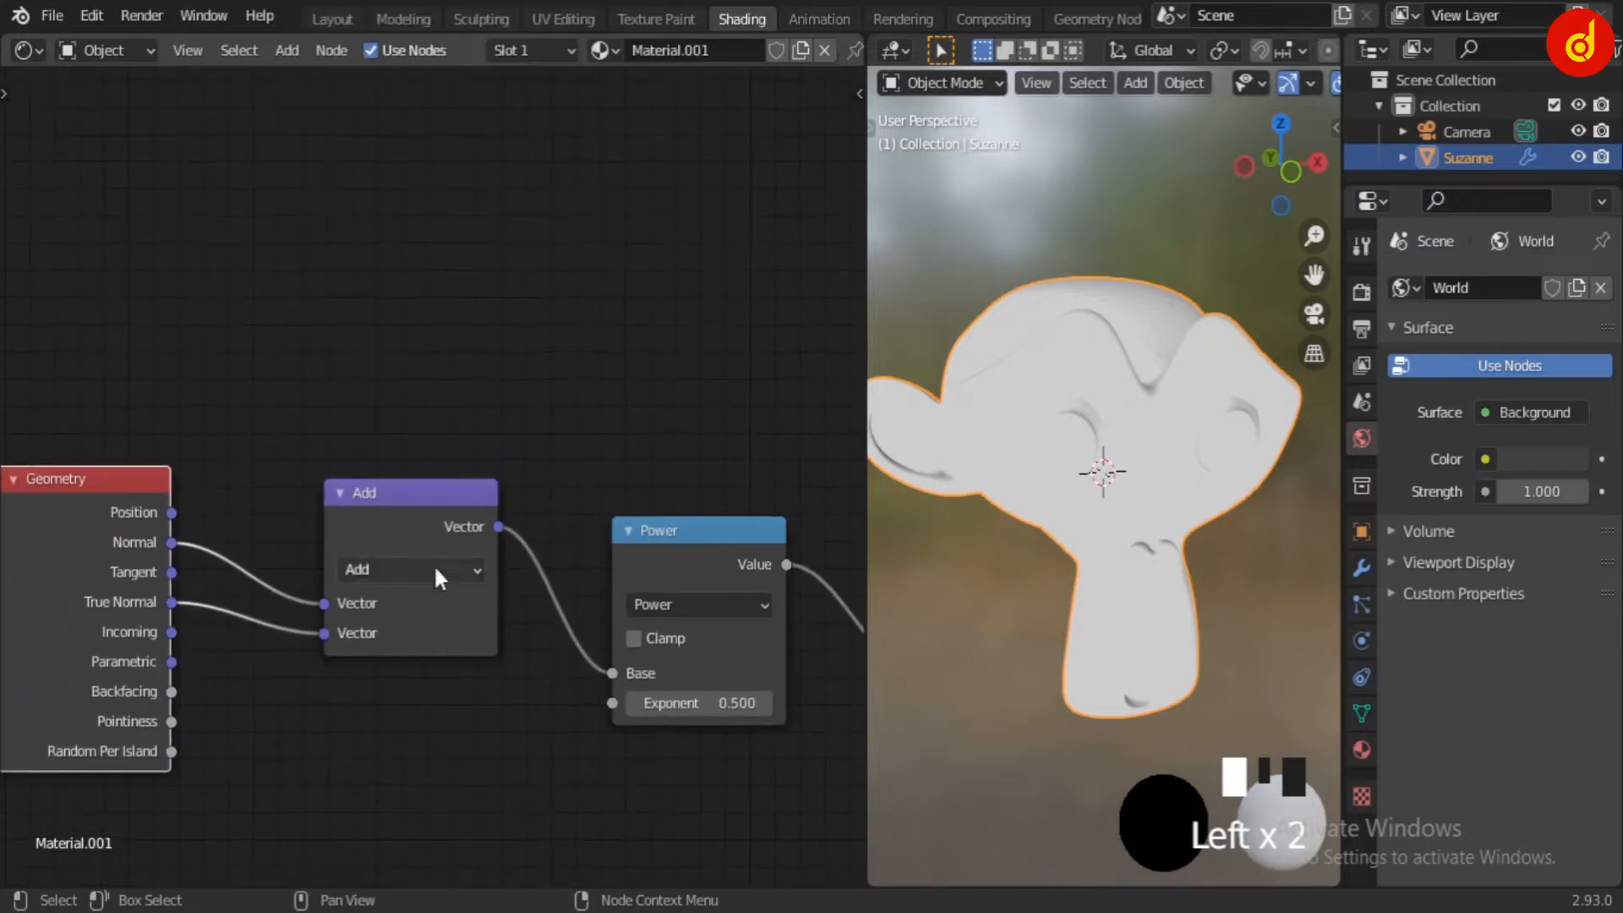
{"action": "left_click", "coordinate": [434, 564]}
{"action": "left_click", "coordinate": [414, 253]}
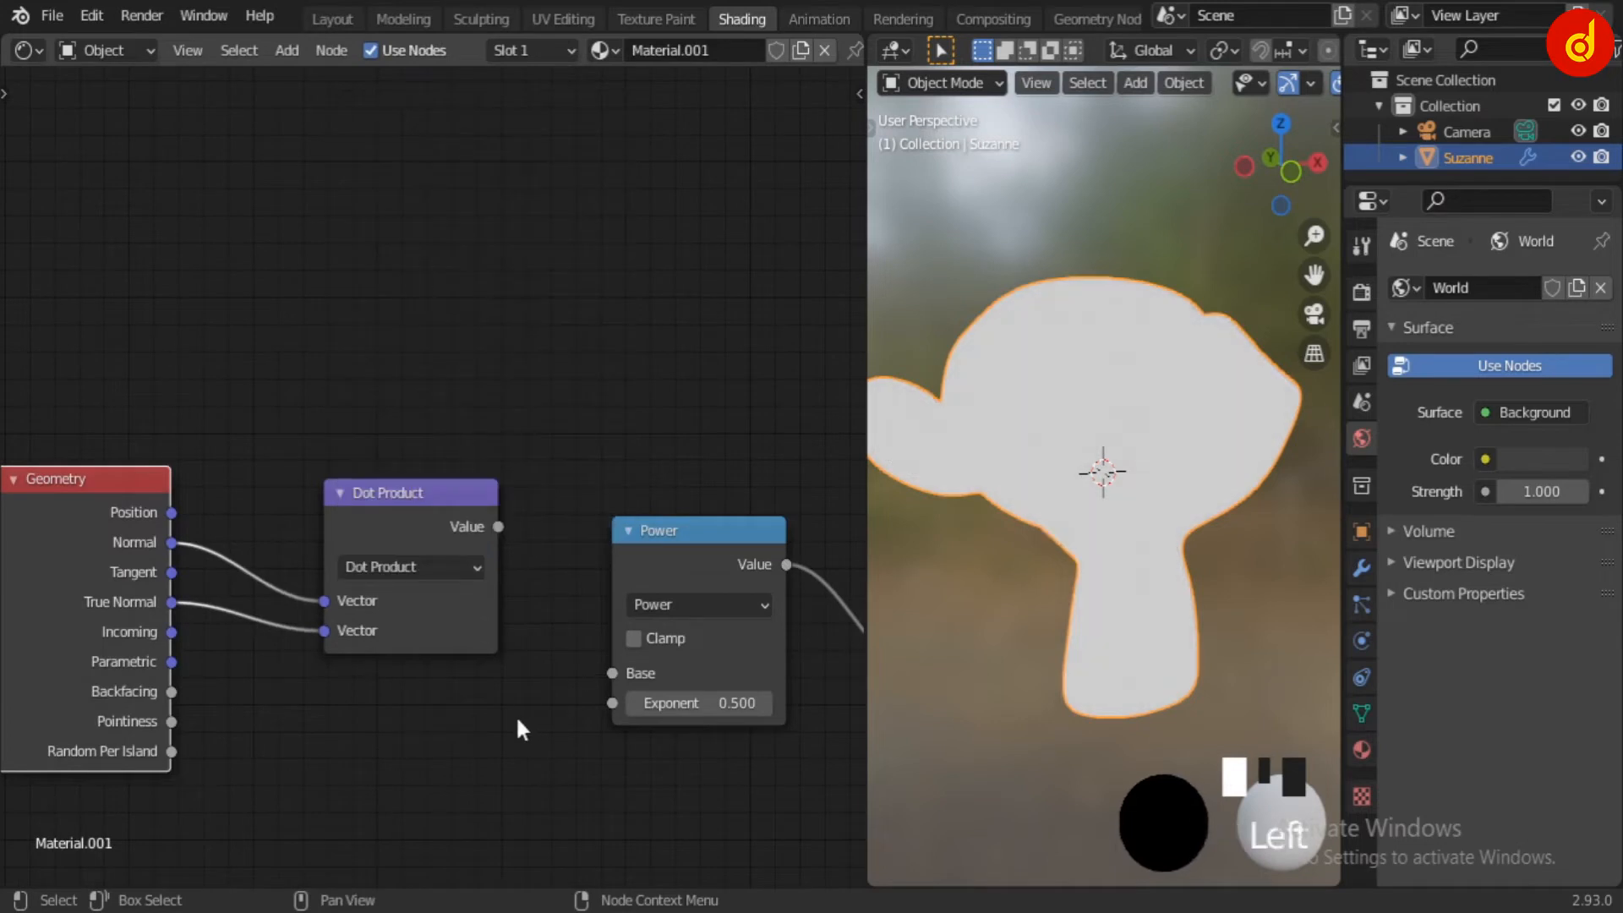
{"action": "middle_click_drag", "start_coordinate": [516, 713], "coordinate": [478, 642]}
{"action": "left_click_drag", "start_coordinate": [460, 455], "coordinate": [573, 603]}
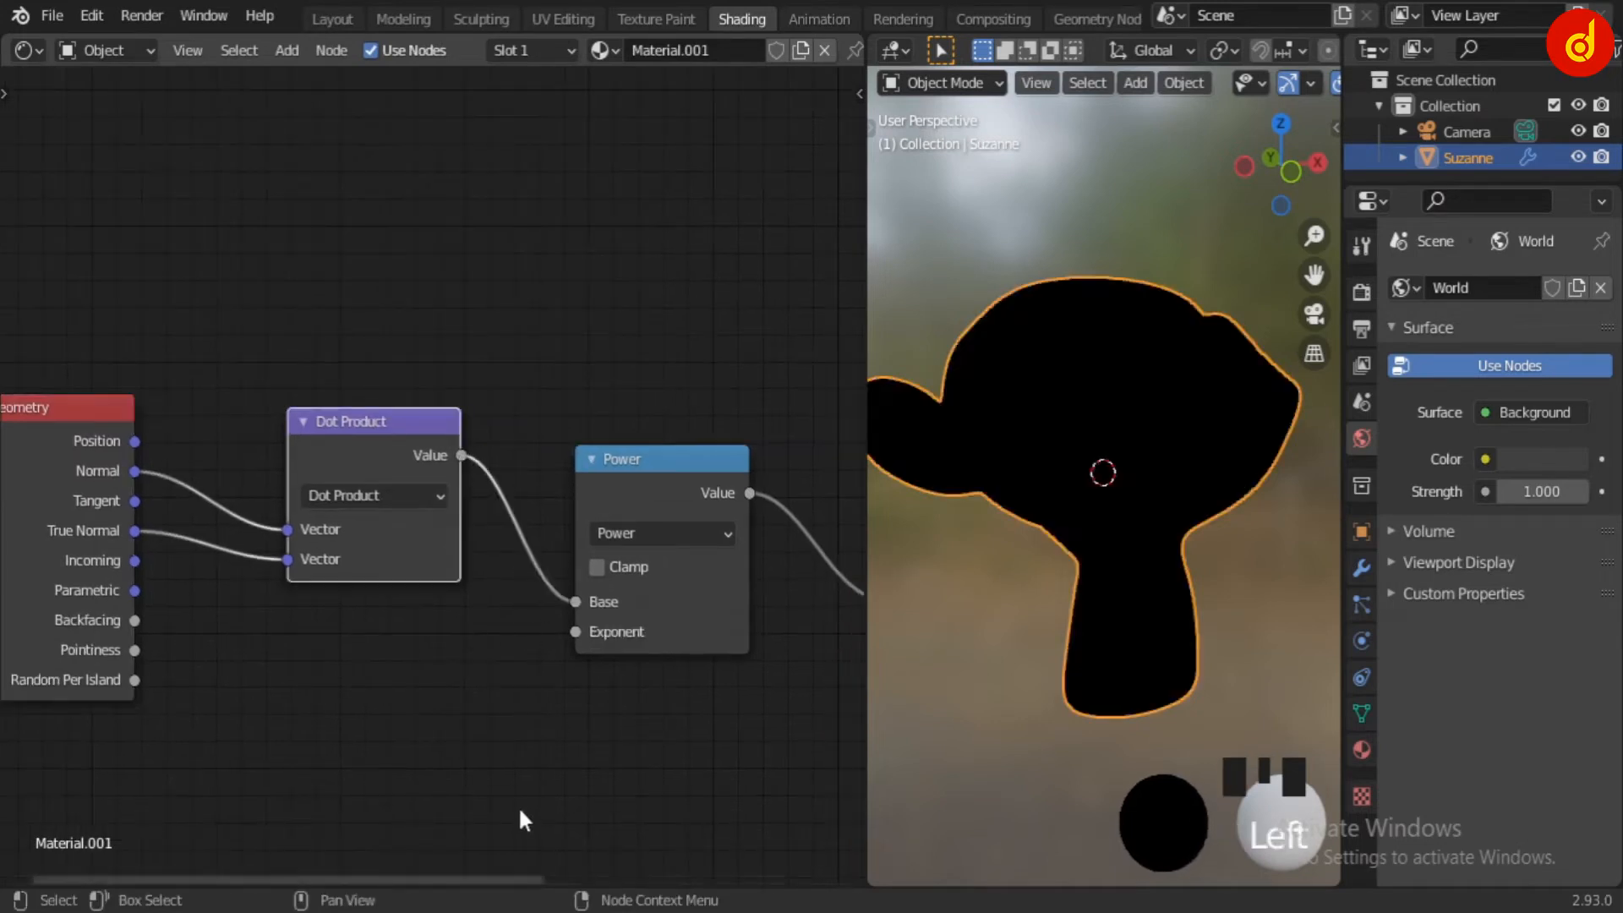
- Disconnect the Power node from the Dot Product and Invert nodes and delete it
{"action": "middle_click_drag", "start_coordinate": [683, 701], "coordinate": [532, 663]}
{"action": "scroll", "coordinate": [583, 693], "scroll_direction": "up", "scroll_amount": 1}
{"action": "left_click_drag", "start_coordinate": [394, 558], "coordinate": [366, 563]}
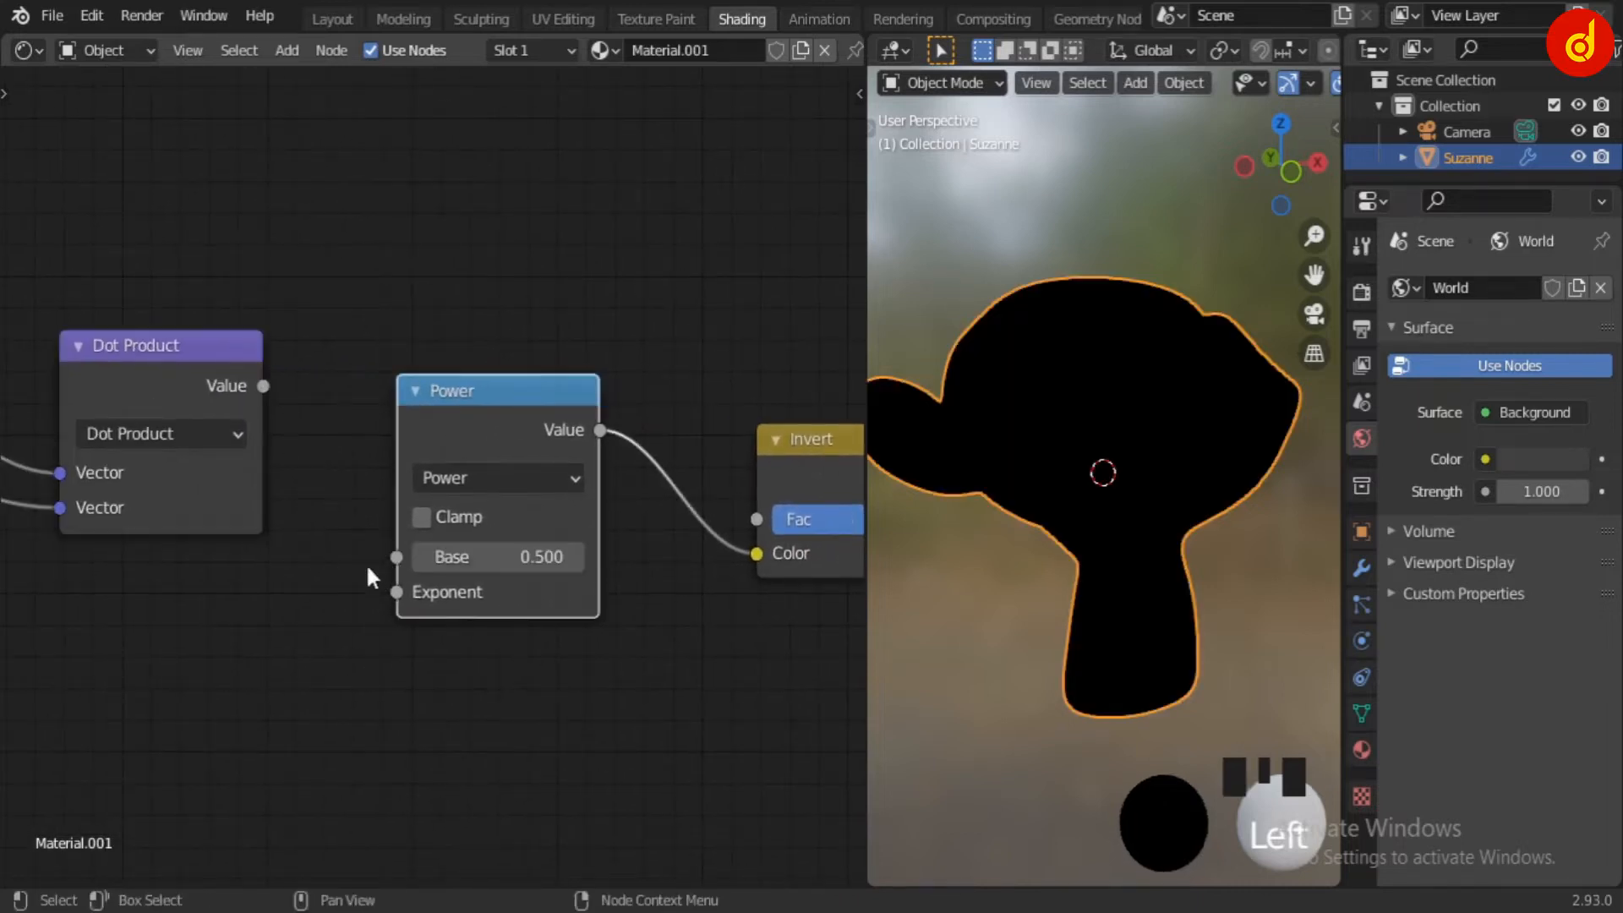
{"action": "scroll", "coordinate": [394, 541], "scroll_direction": "down", "scroll_amount": 1}
{"action": "left_click", "coordinate": [466, 477]}
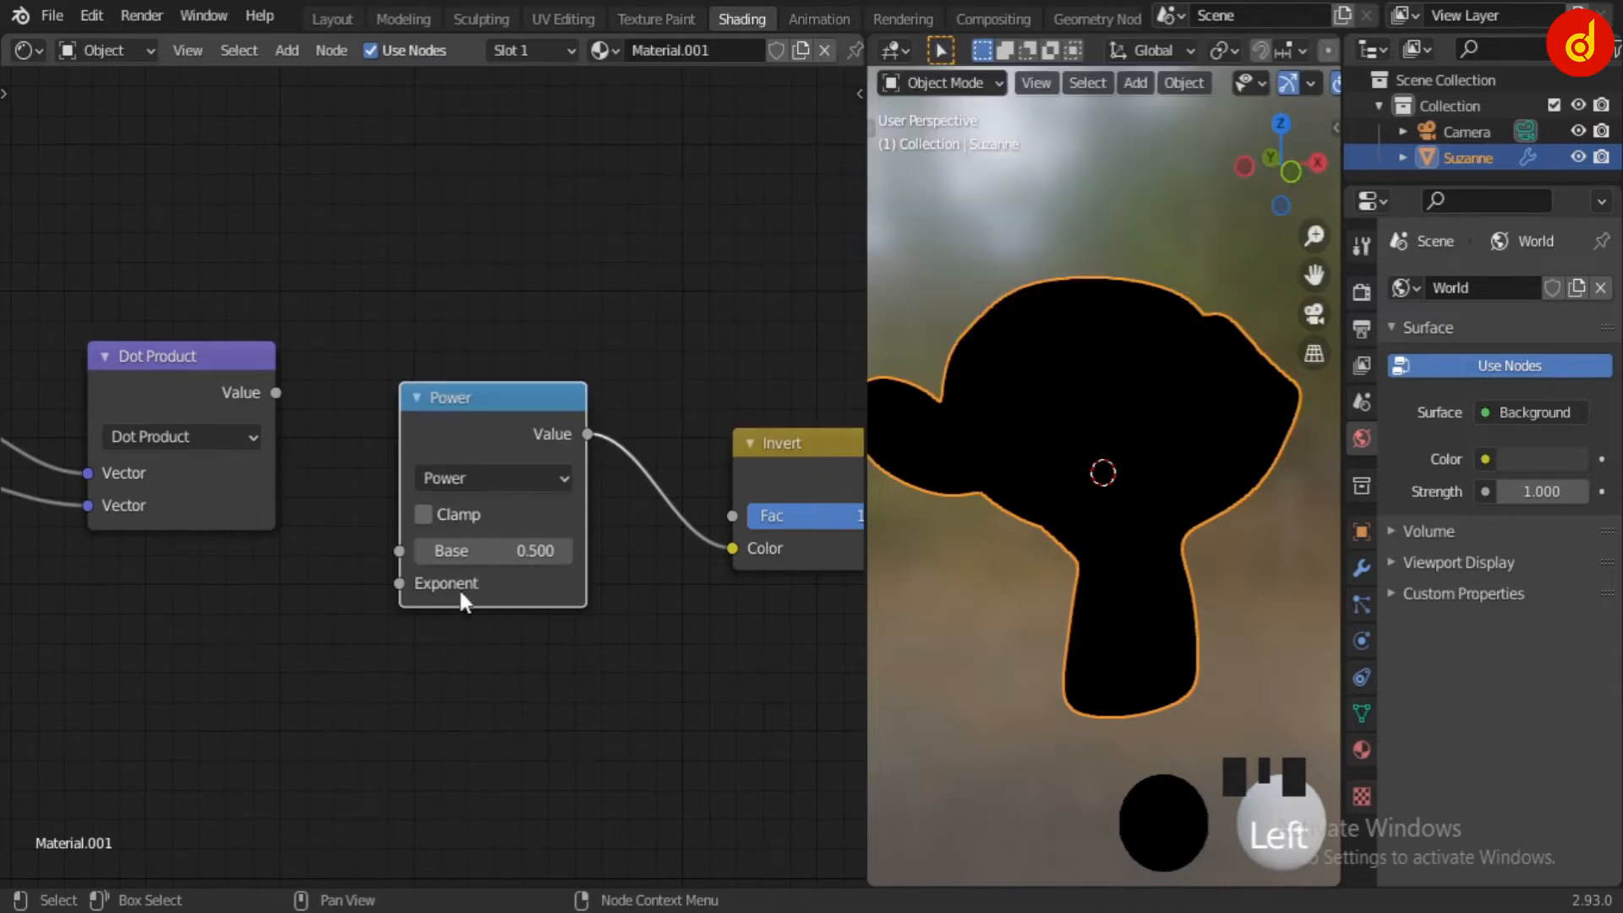
{"action": "left_click_drag", "start_coordinate": [719, 554], "coordinate": [729, 546]}
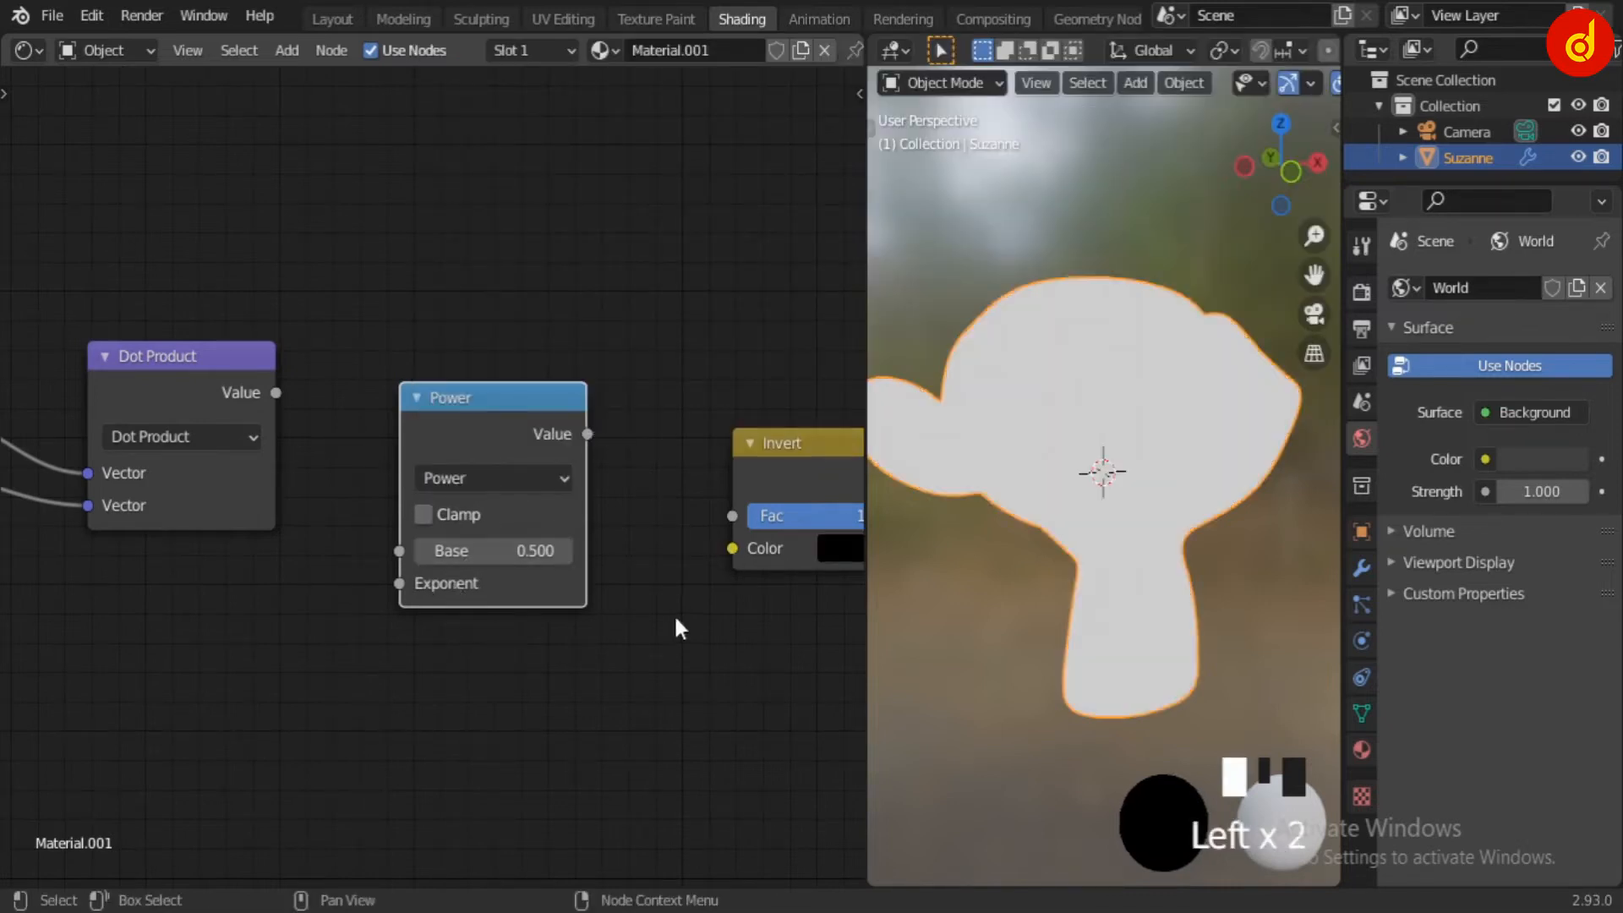
{"action": "left_click", "coordinate": [517, 467]}
{"action": "left_click", "coordinate": [433, 93]}
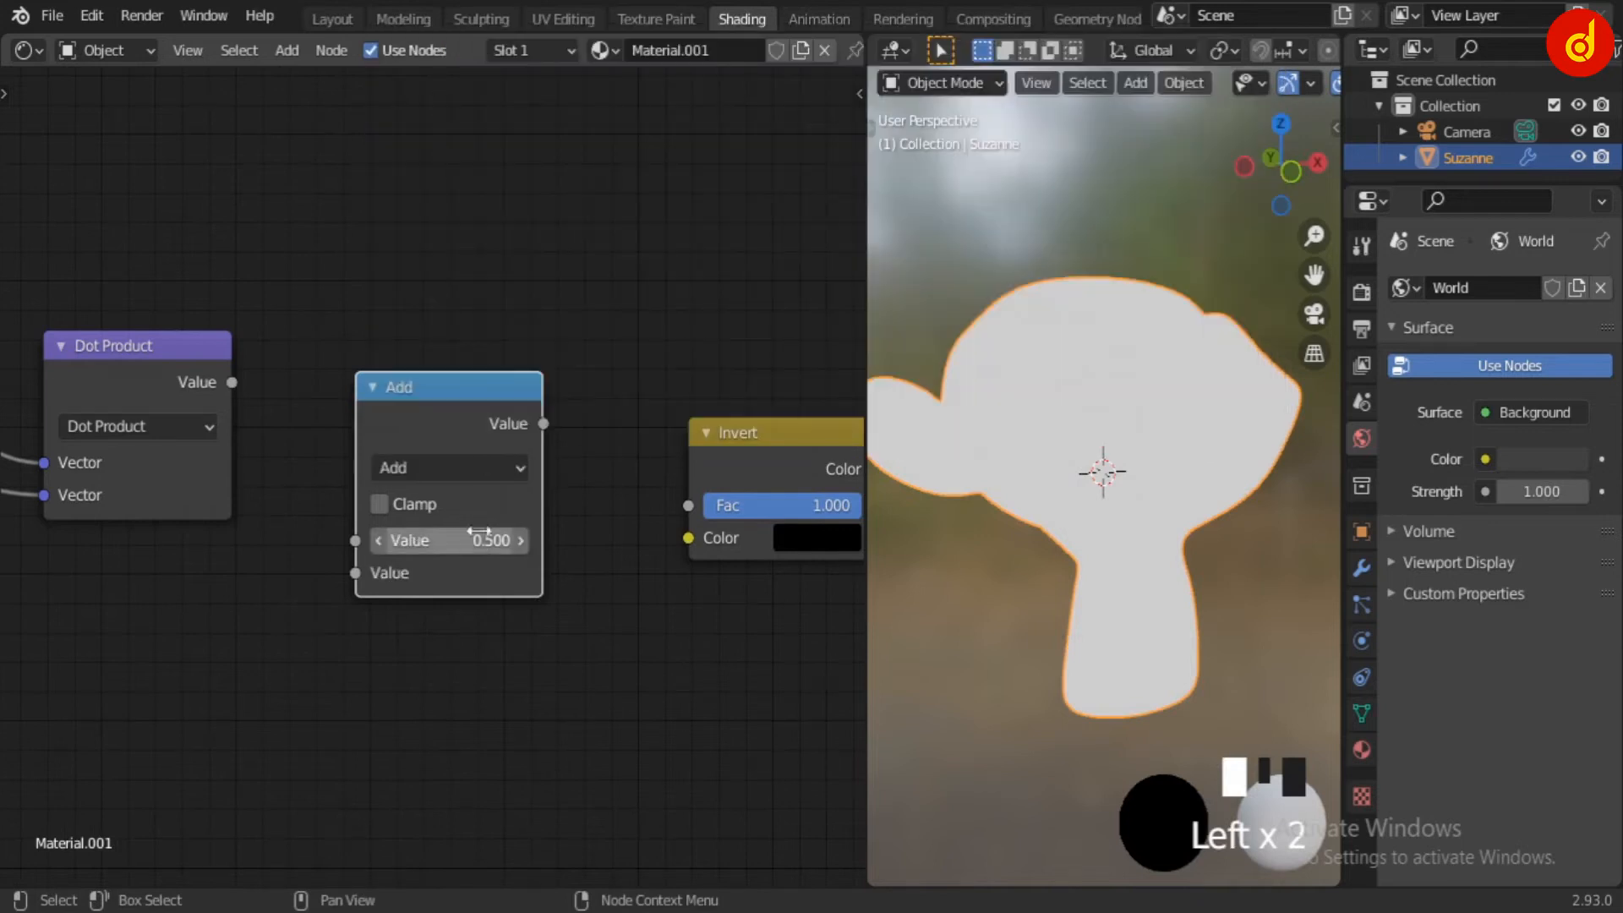
{"action": "left_click", "coordinate": [468, 383]}
{"action": "key", "text": "Delete"}
- Add a new Math node set to Power, linking Dot Product's Value to its Base and its Value to Invert's Color
{"action": "key", "text": "shift+a"}
{"action": "left_click", "coordinate": [464, 448]}
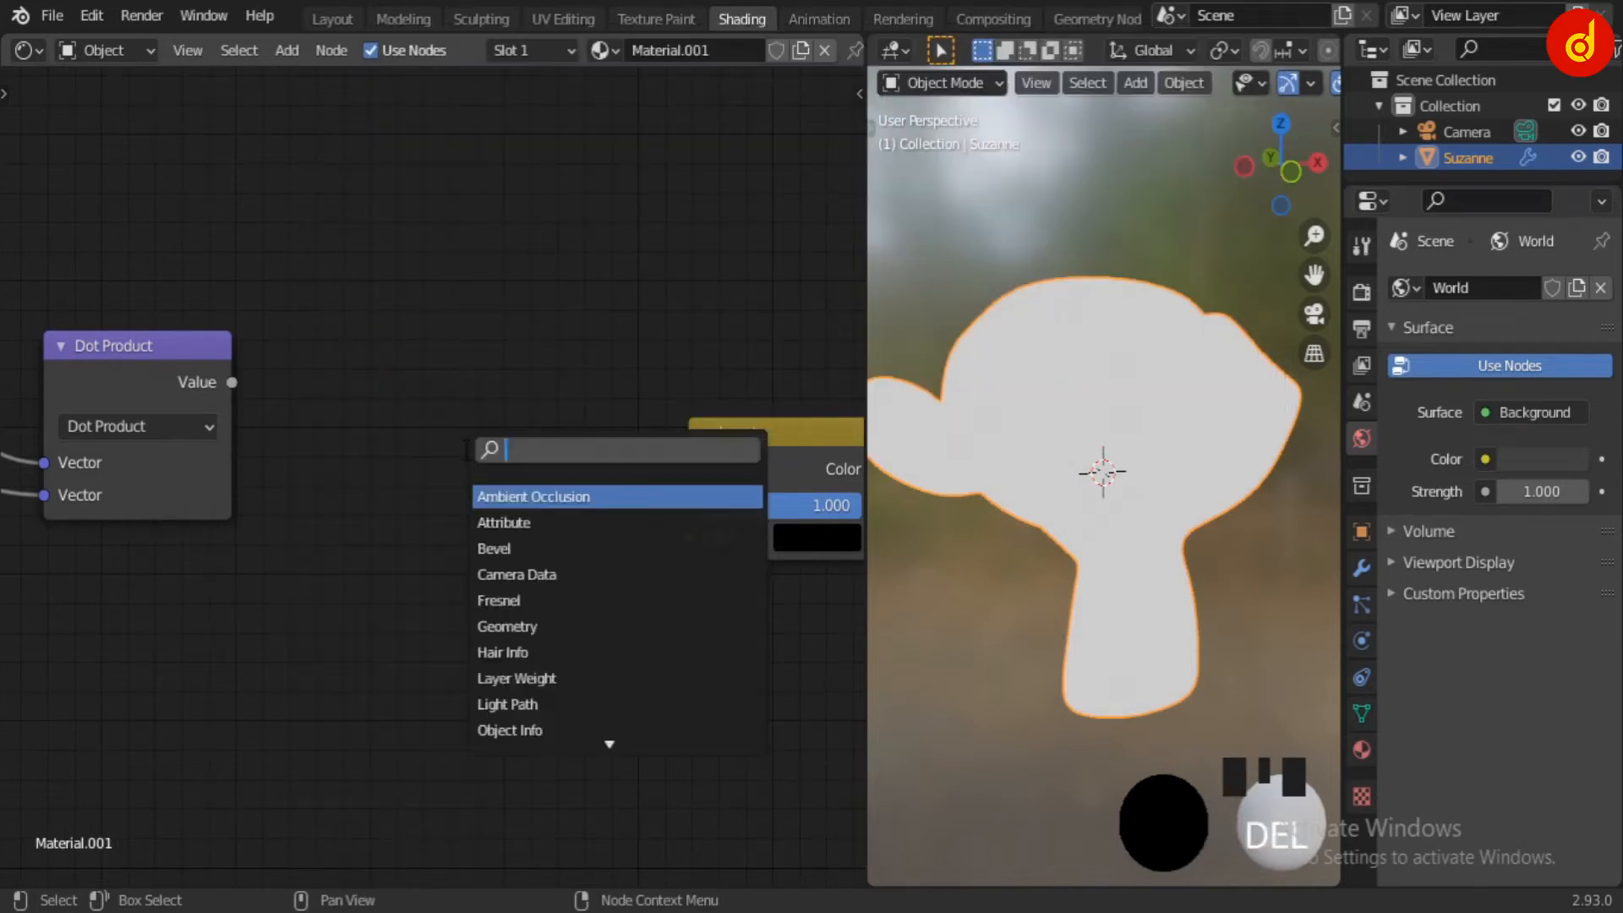
{"action": "type", "text": "m"}
{"action": "left_click", "coordinate": [495, 486]}
{"action": "left_click", "coordinate": [417, 354]}
{"action": "left_click", "coordinate": [445, 418]}
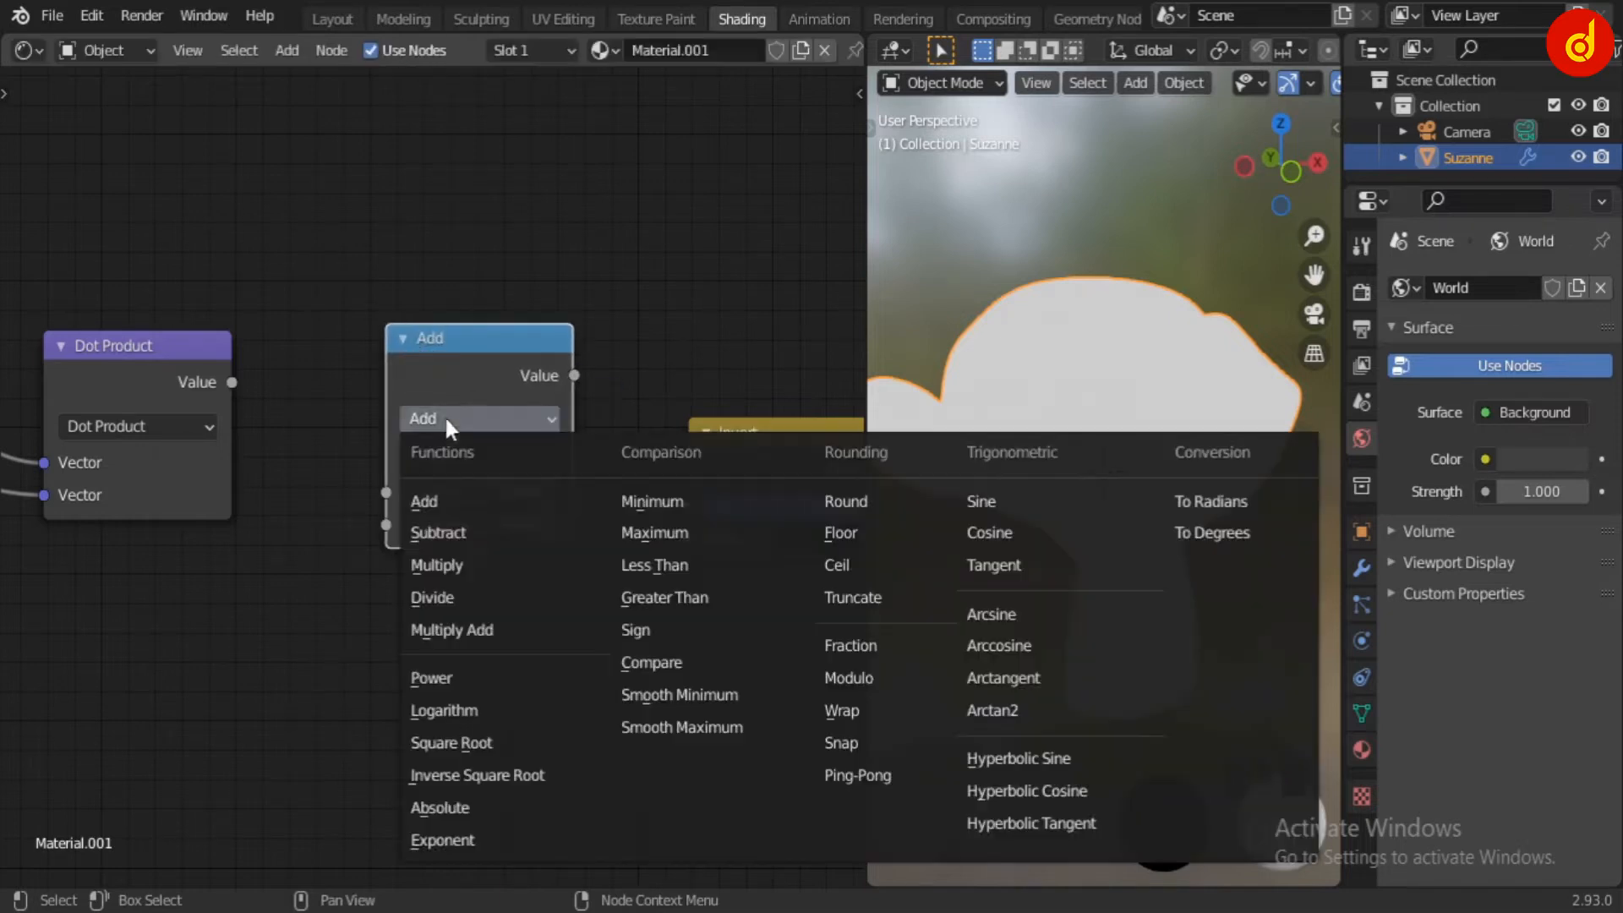
{"action": "left_click", "coordinate": [461, 675]}
{"action": "left_click_drag", "start_coordinate": [232, 382], "coordinate": [385, 492]}
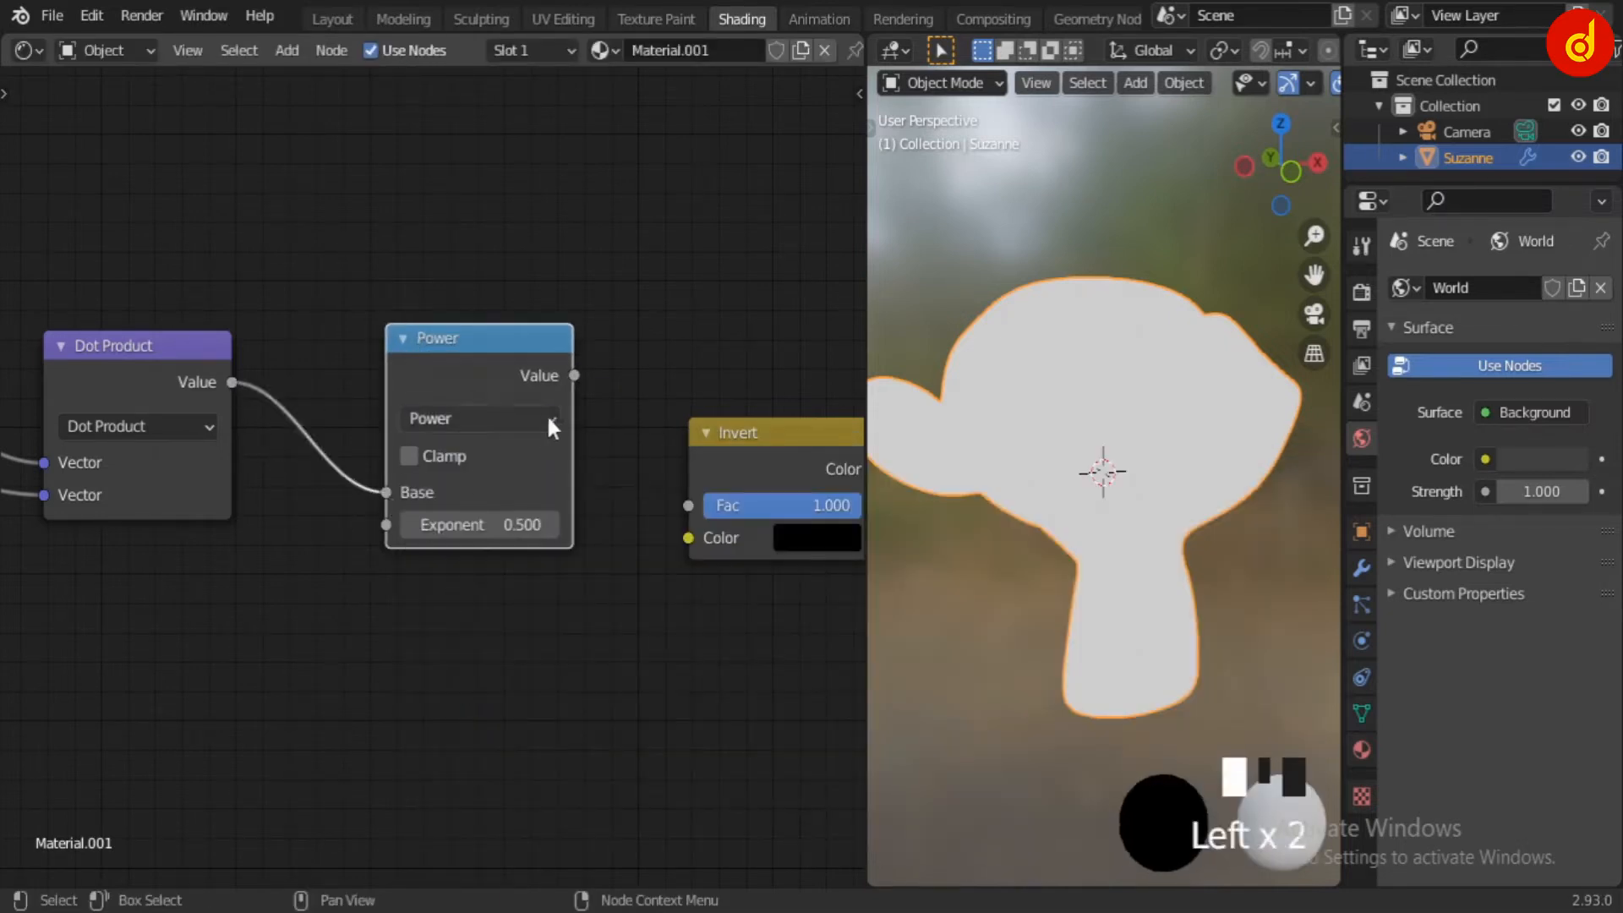
{"action": "left_click_drag", "start_coordinate": [575, 376], "coordinate": [688, 538]}
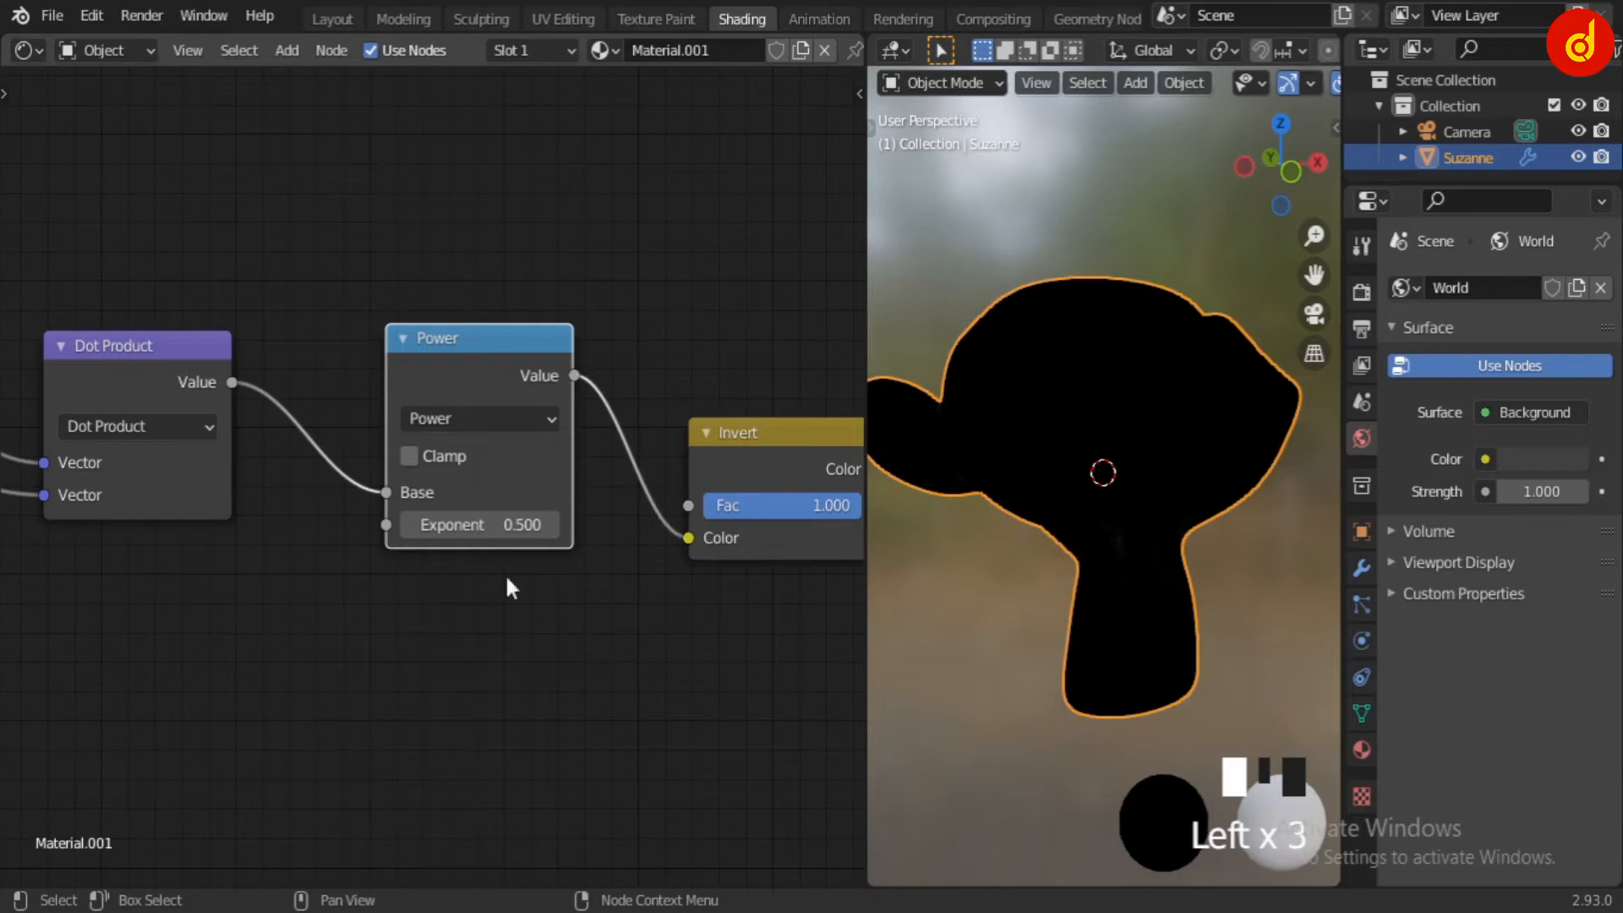
- Set the Power node's exponent to 50
{"action": "left_click_drag", "start_coordinate": [480, 524], "coordinate": [558, 524]}
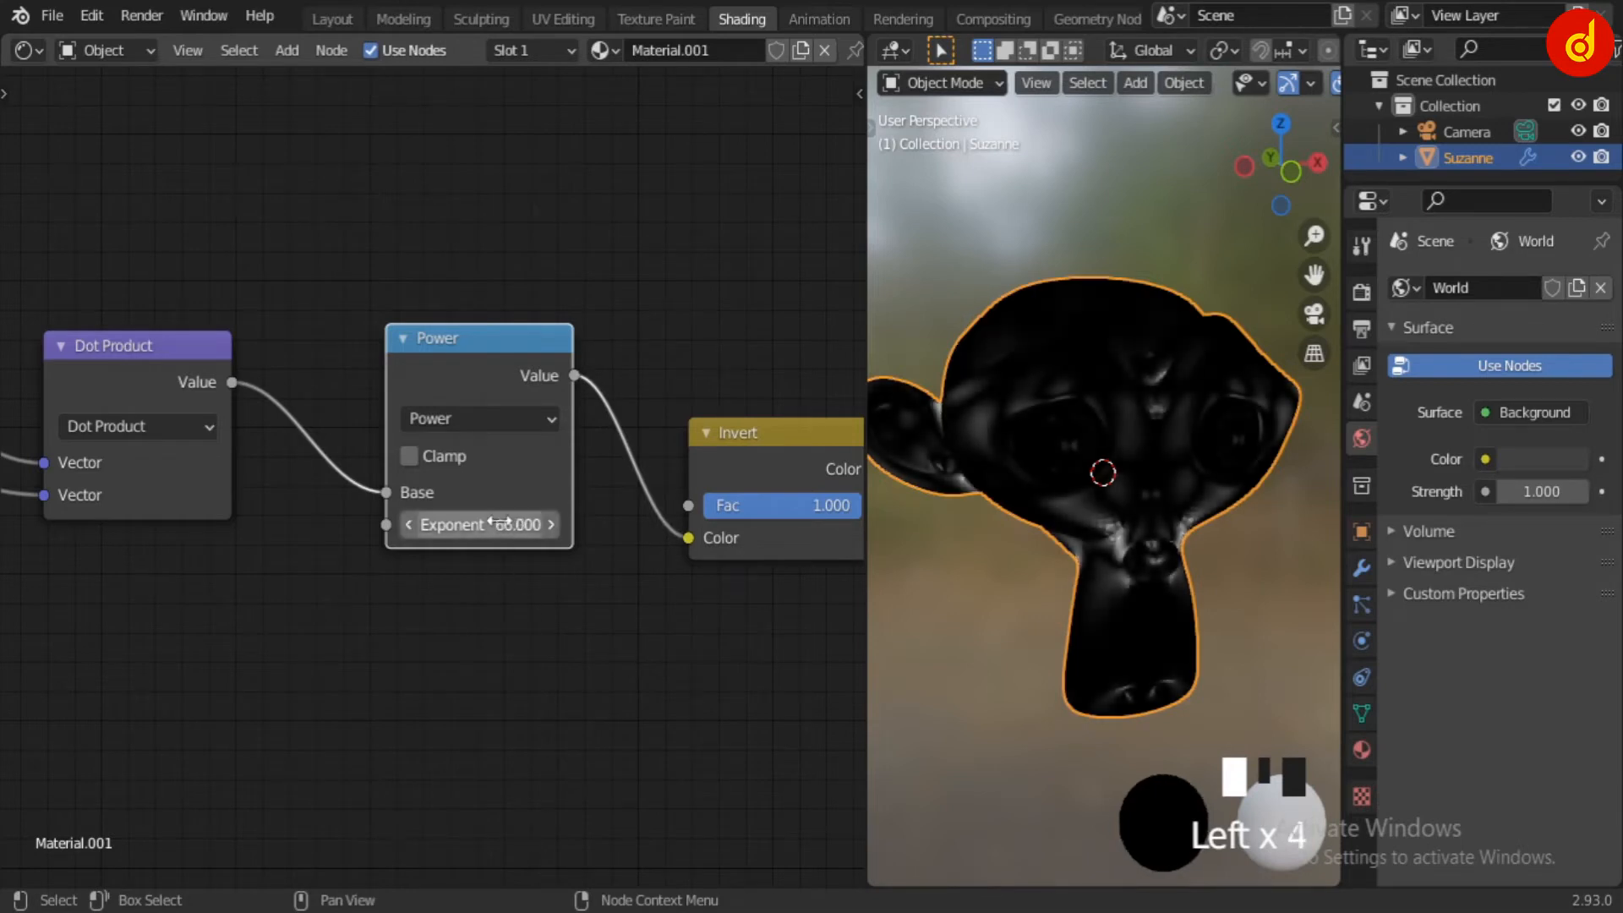
{"action": "middle_click_drag", "start_coordinate": [1062, 630], "coordinate": [938, 625]}
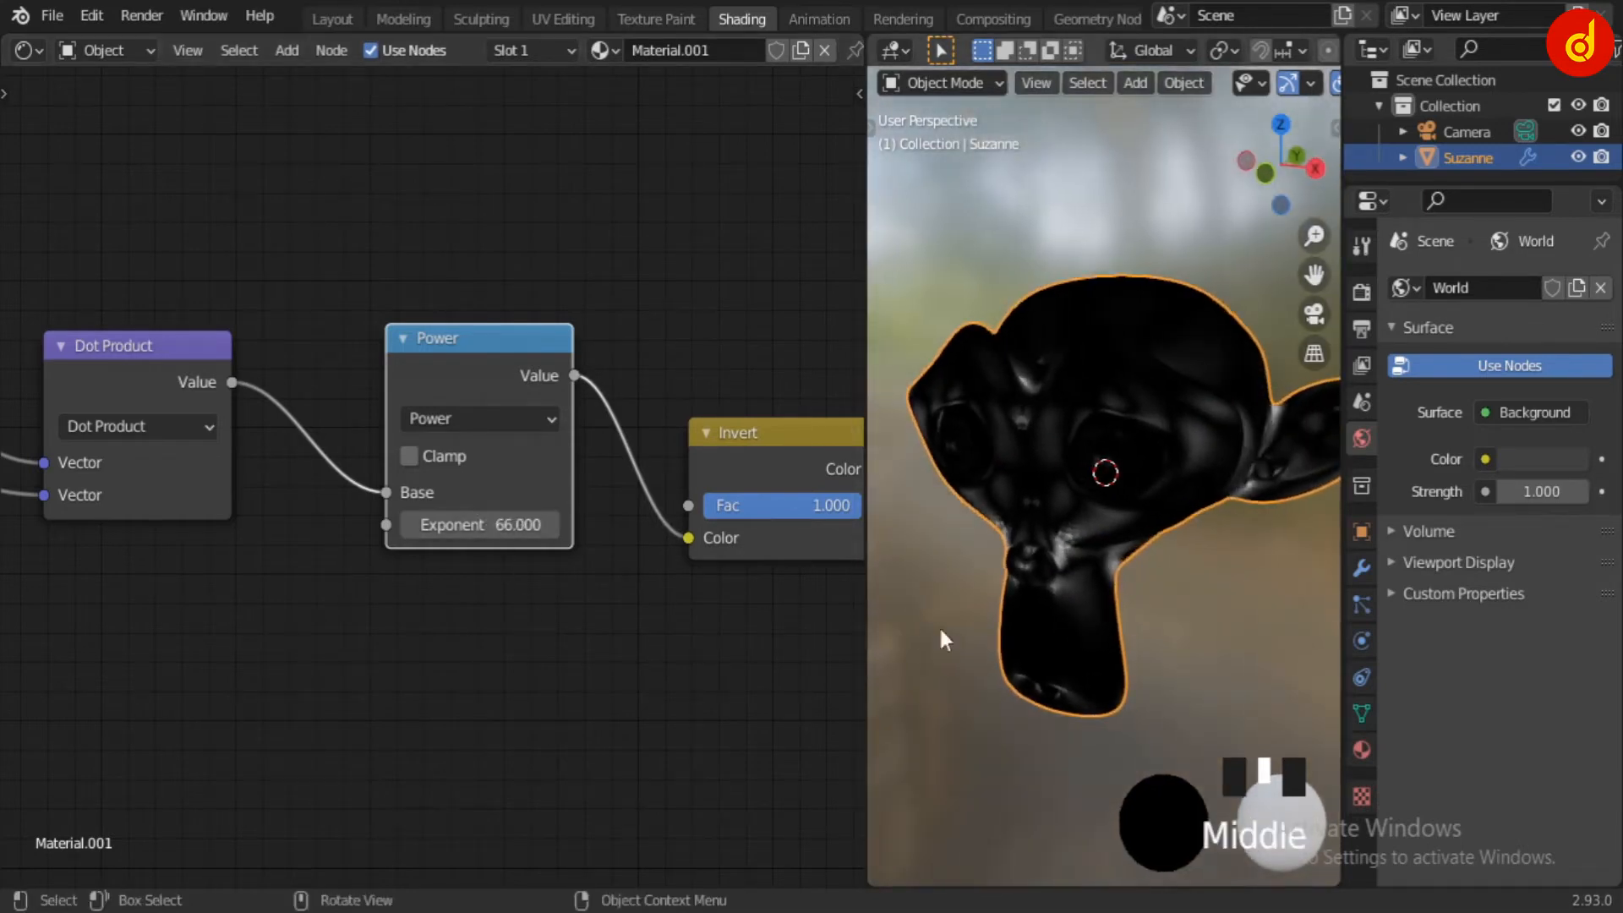
{"action": "left_click", "coordinate": [515, 524]}
{"action": "type", "text": "50"}
{"action": "key", "text": "Return"}
- Apply Shade Smooth to the Suzanne model
{"action": "middle_click_drag", "start_coordinate": [1167, 642], "coordinate": [1122, 629]}
{"action": "left_click", "coordinate": [1127, 644]}
{"action": "left_click", "coordinate": [1131, 403]}
{"action": "right_click", "coordinate": [1163, 626]}
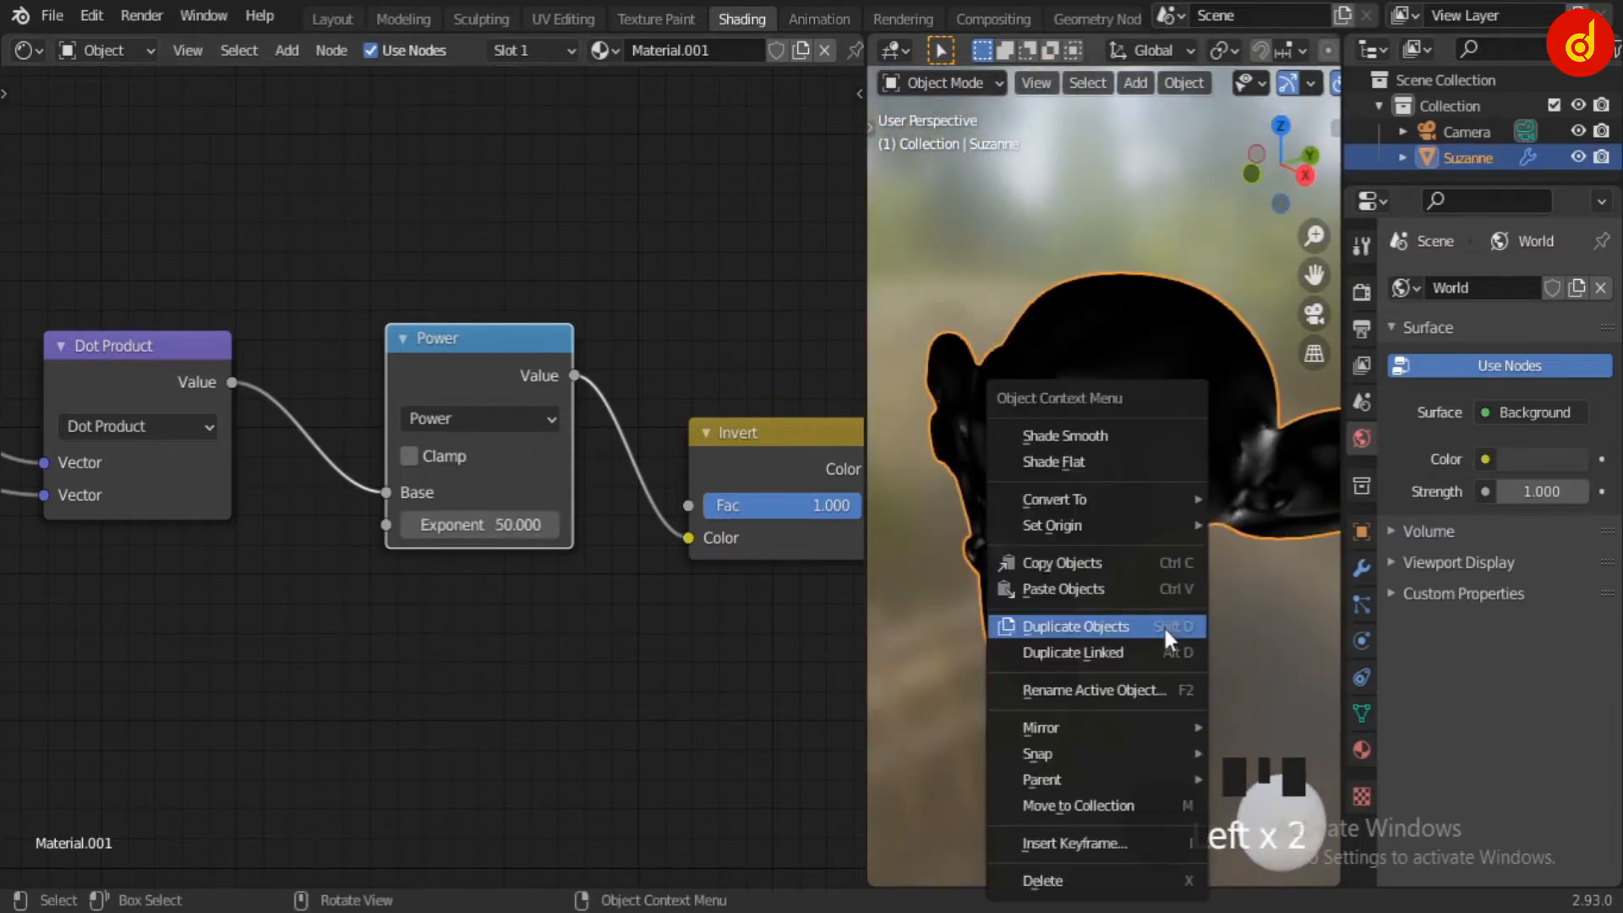
{"action": "left_click", "coordinate": [1131, 436]}
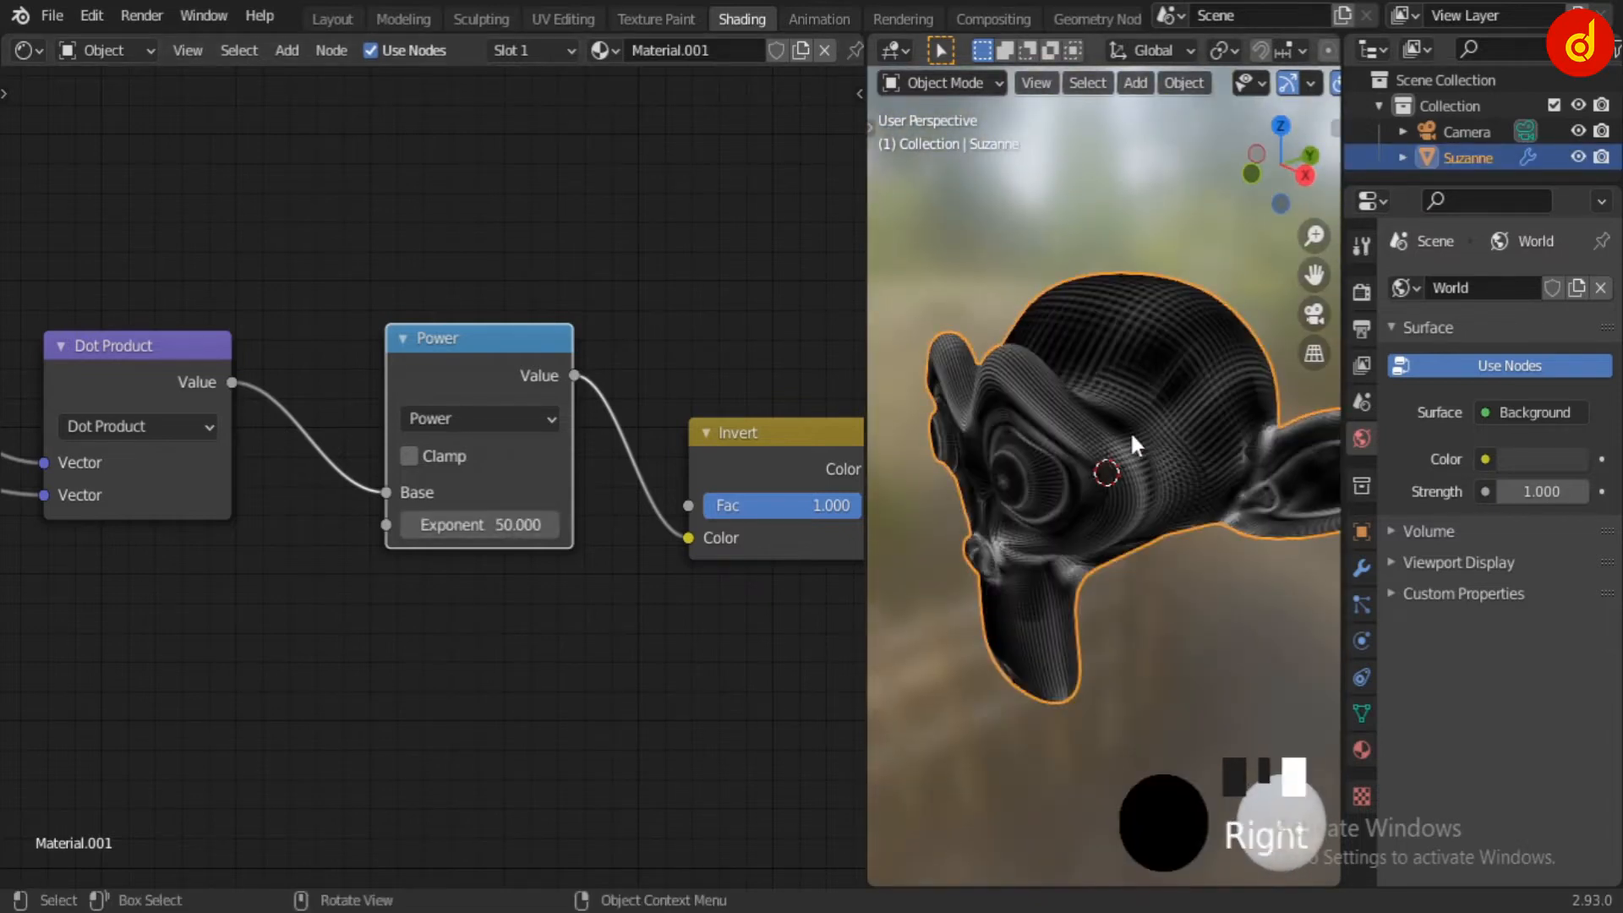
- Examine the shading along Suzanne's edges from several angles and review the complete node chain
{"action": "left_click", "coordinate": [1163, 647]}
{"action": "middle_click_drag", "start_coordinate": [1163, 646], "coordinate": [1026, 677]}
{"action": "scroll", "coordinate": [1204, 643], "scroll_direction": "up", "scroll_amount": 3}
{"action": "scroll", "coordinate": [1170, 559], "scroll_direction": "down", "scroll_amount": 4}
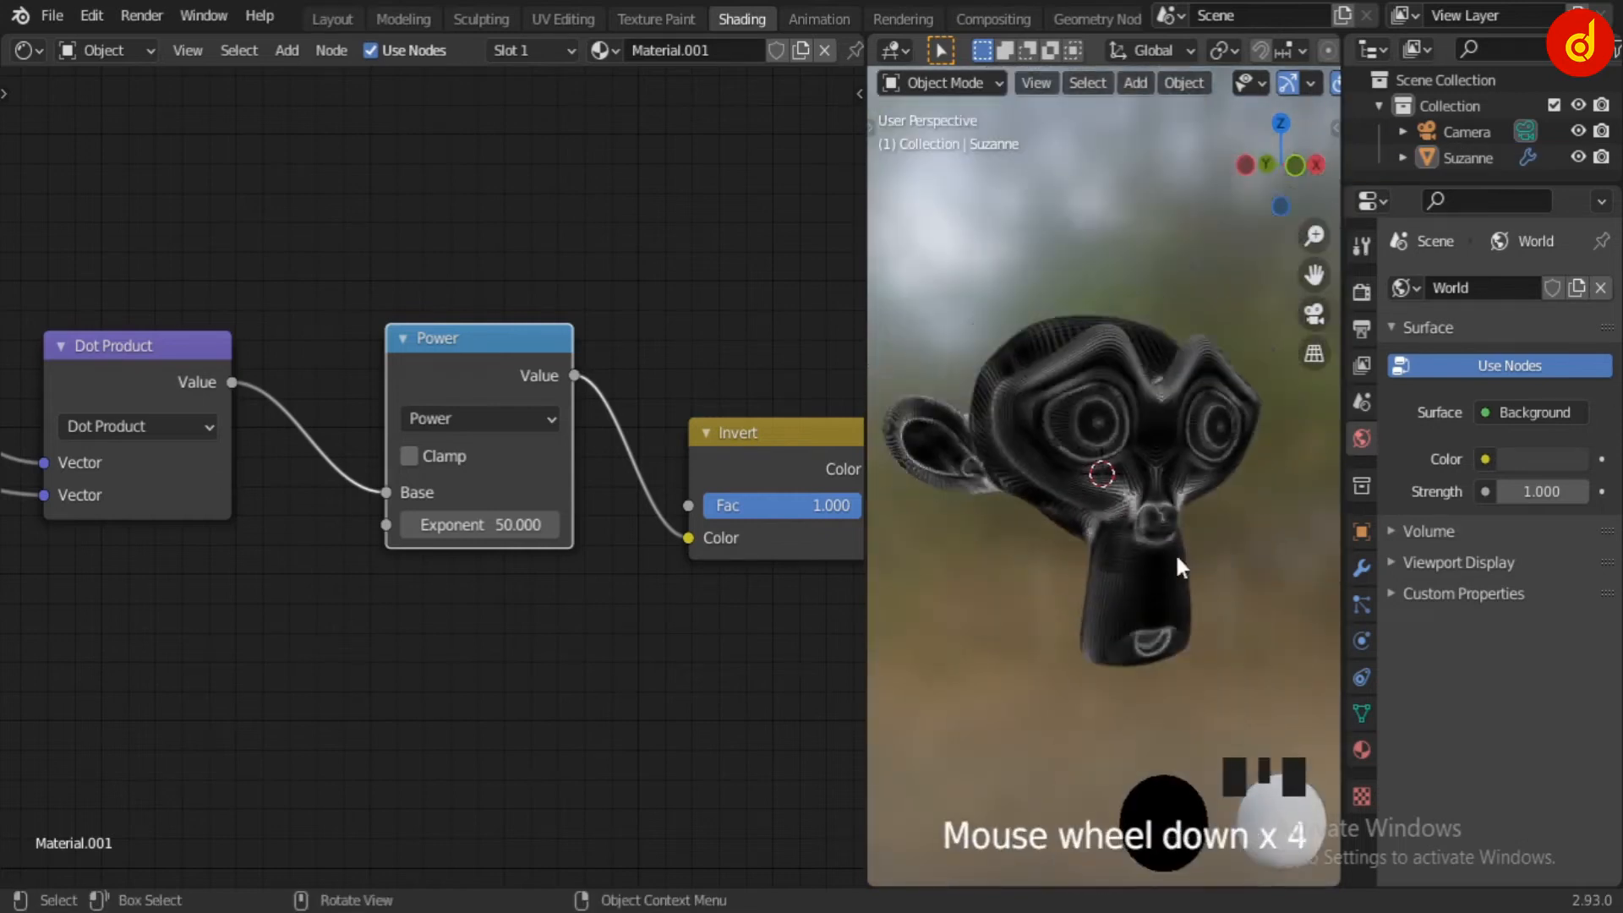
{"action": "middle_click_drag", "start_coordinate": [1175, 559], "coordinate": [1322, 600]}
{"action": "scroll", "coordinate": [803, 587], "scroll_direction": "down", "scroll_amount": 4}
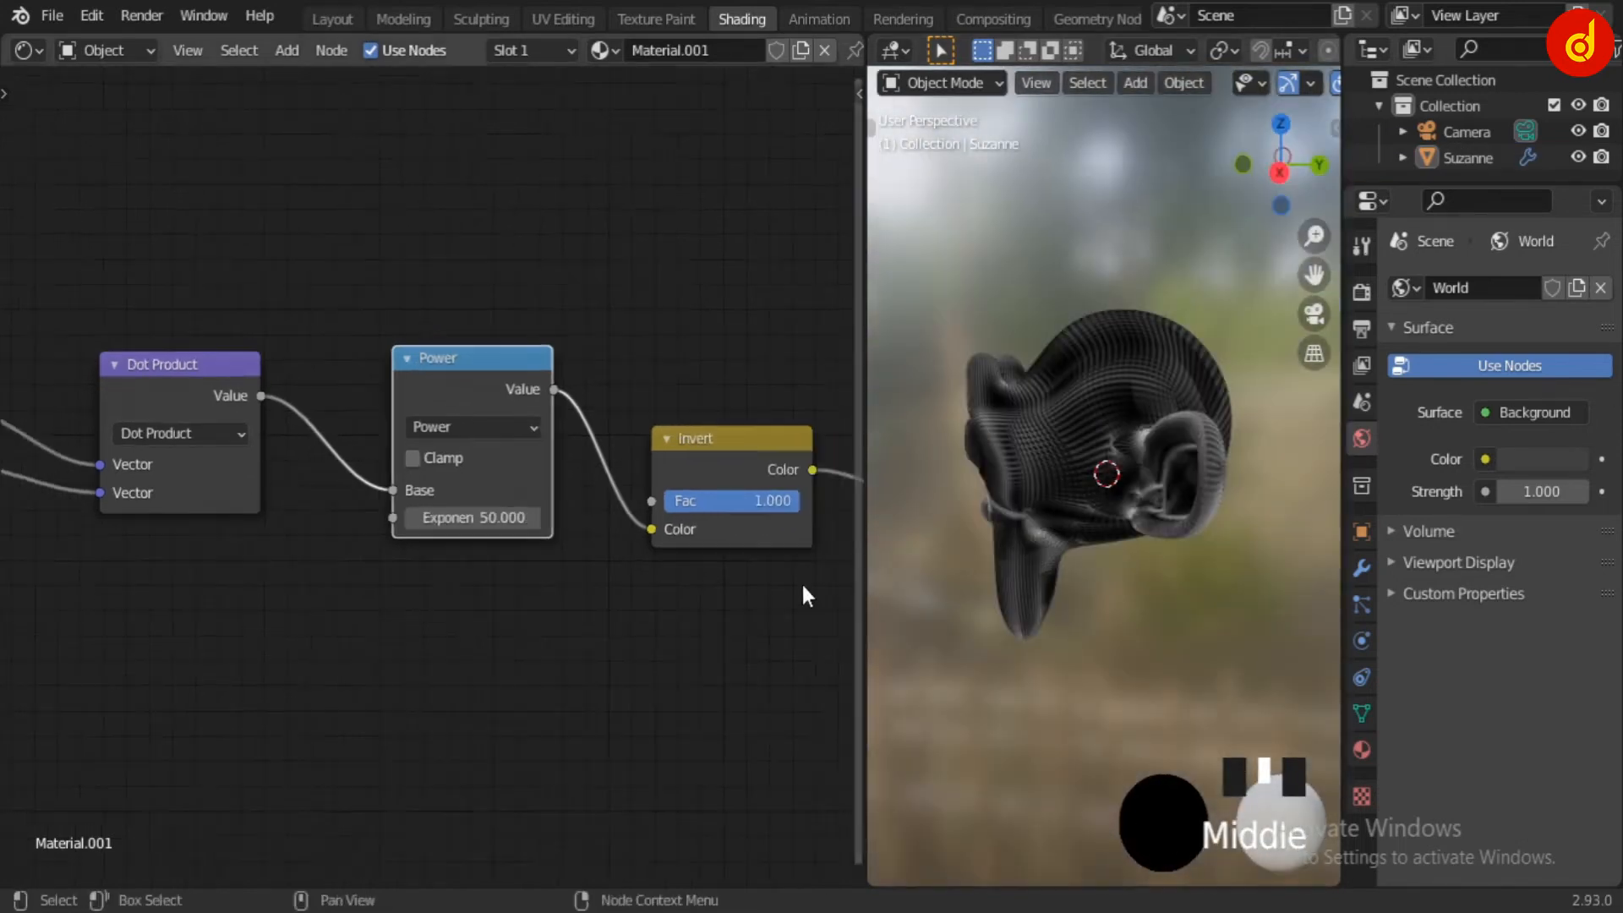
{"action": "middle_click_drag", "start_coordinate": [786, 587], "coordinate": [531, 616]}
{"action": "scroll", "coordinate": [533, 615], "scroll_direction": "up", "scroll_amount": 2}
{"action": "middle_click_drag", "start_coordinate": [266, 662], "coordinate": [633, 661]}
{"action": "key", "text": "ctrl+space"}
{"action": "scroll", "coordinate": [1095, 683], "scroll_direction": "up", "scroll_amount": 1}
{"action": "middle_click_drag", "start_coordinate": [1180, 683], "coordinate": [1227, 686]}
{"action": "key", "text": "ctrl+space"}
{"action": "scroll", "coordinate": [1227, 687], "scroll_direction": "up", "scroll_amount": 2}
{"action": "middle_click_drag", "start_coordinate": [687, 710], "coordinate": [591, 679]}
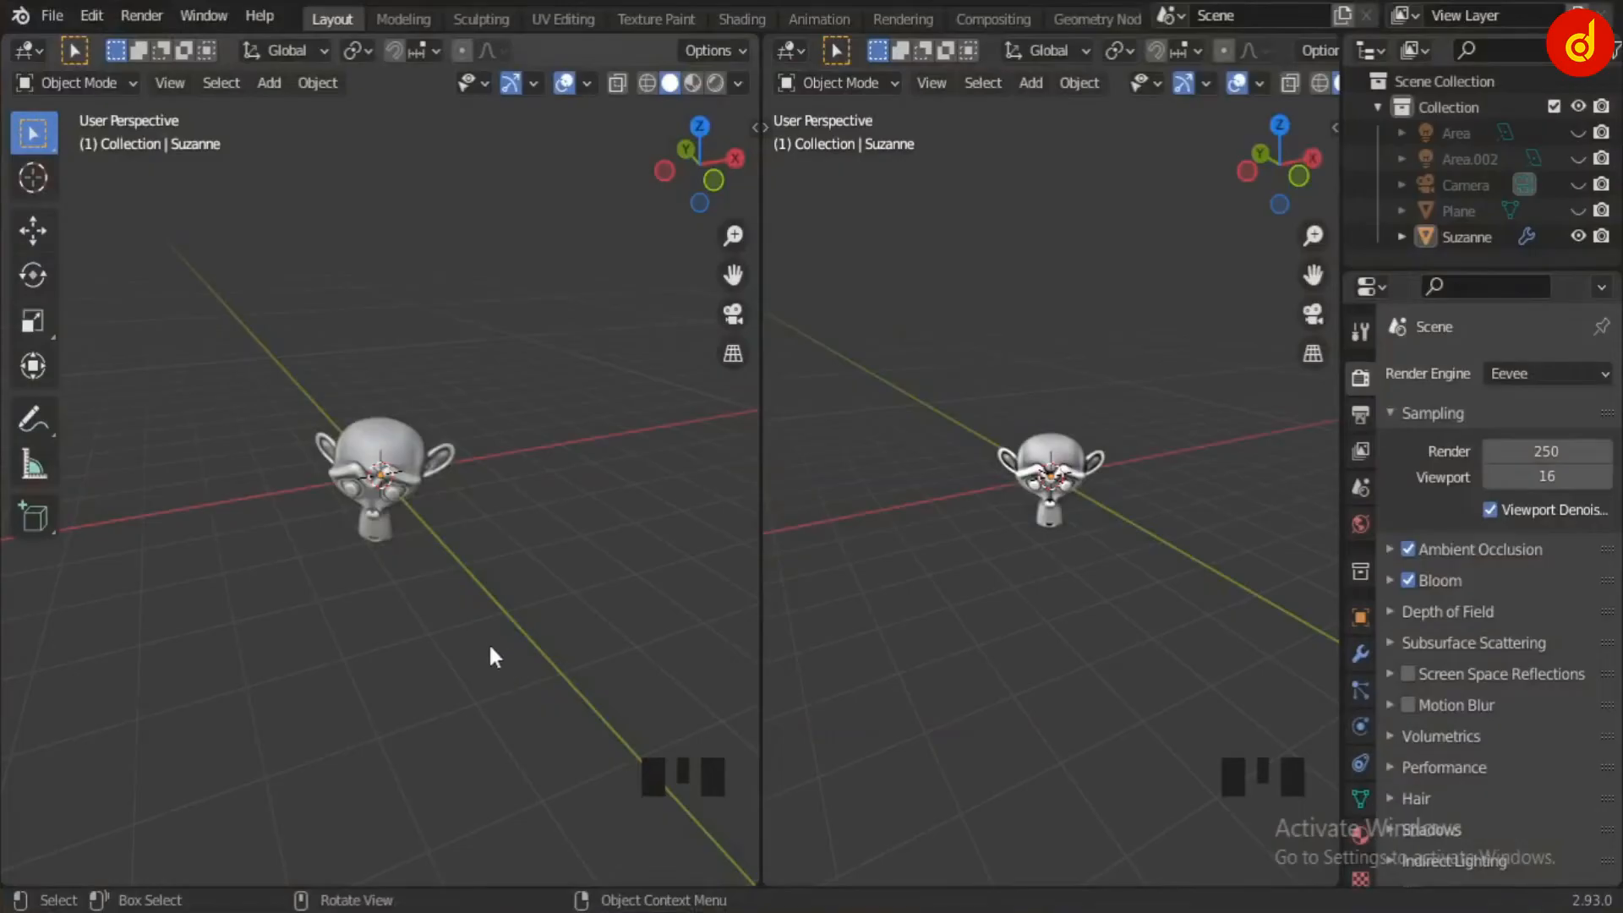
- Display Suzanne with Material Preview shading in one of the Layout workspace's two viewports
{"action": "scroll", "coordinate": [489, 641], "scroll_direction": "up", "scroll_amount": 5}
{"action": "scroll", "coordinate": [488, 644], "scroll_direction": "down", "scroll_amount": 3}
{"action": "middle_click_drag", "start_coordinate": [433, 644], "coordinate": [364, 634]}
{"action": "scroll", "coordinate": [363, 634], "scroll_direction": "up", "scroll_amount": 4}
{"action": "middle_click_drag", "start_coordinate": [551, 453], "coordinate": [557, 372]}
{"action": "left_click", "coordinate": [693, 83]}
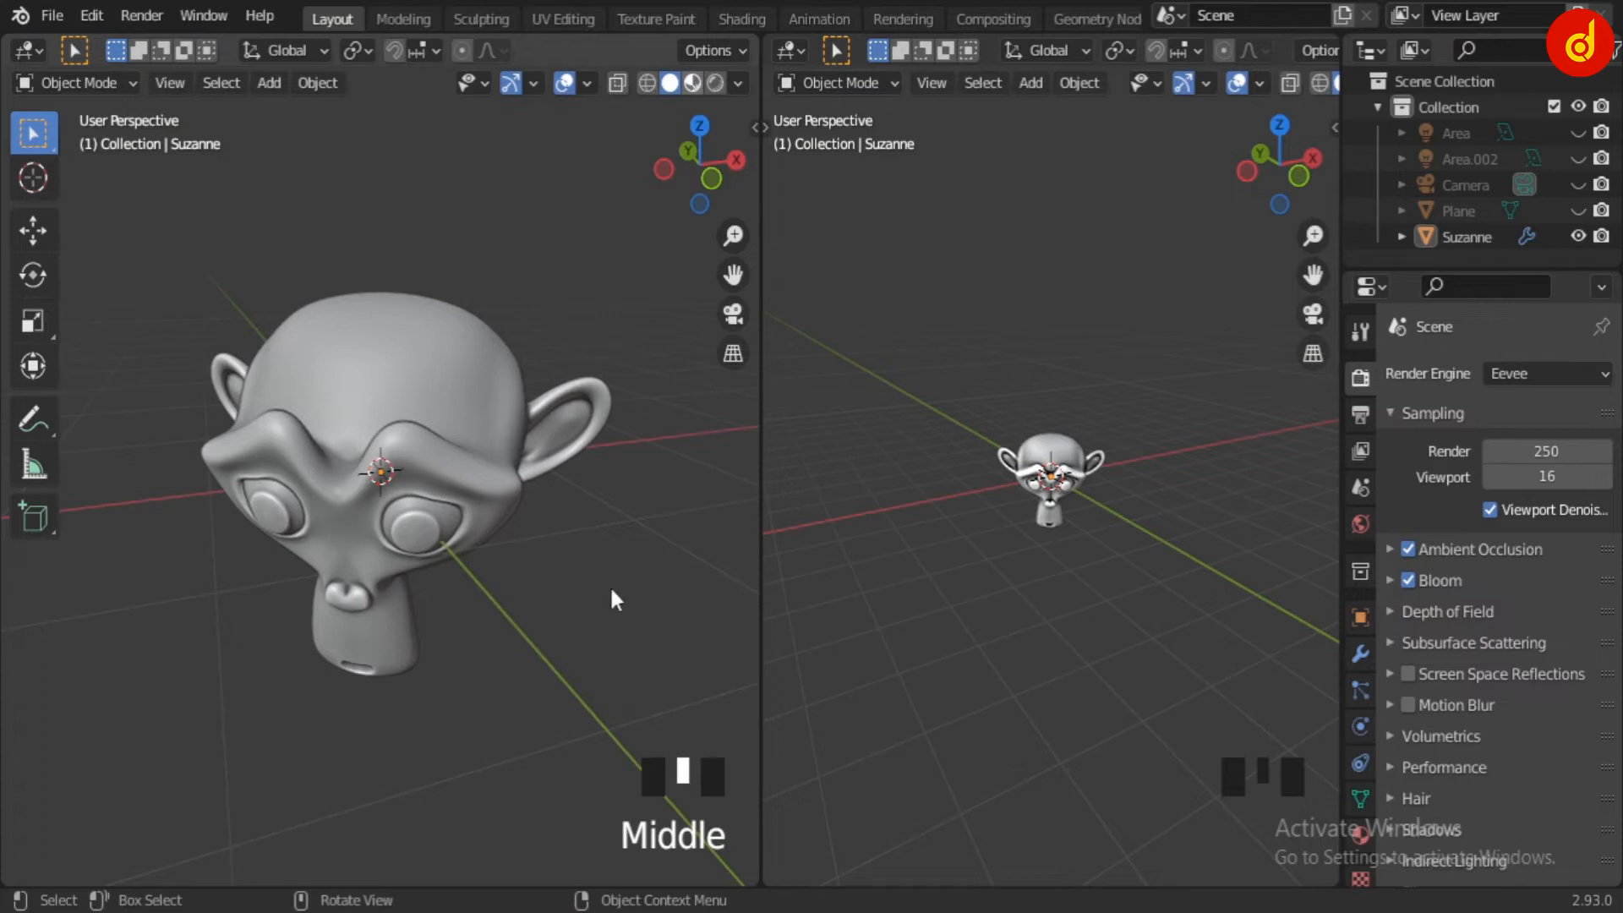
{"action": "middle_click_drag", "start_coordinate": [569, 615], "coordinate": [535, 620]}
{"action": "scroll", "coordinate": [535, 621], "scroll_direction": "down", "scroll_amount": 2}
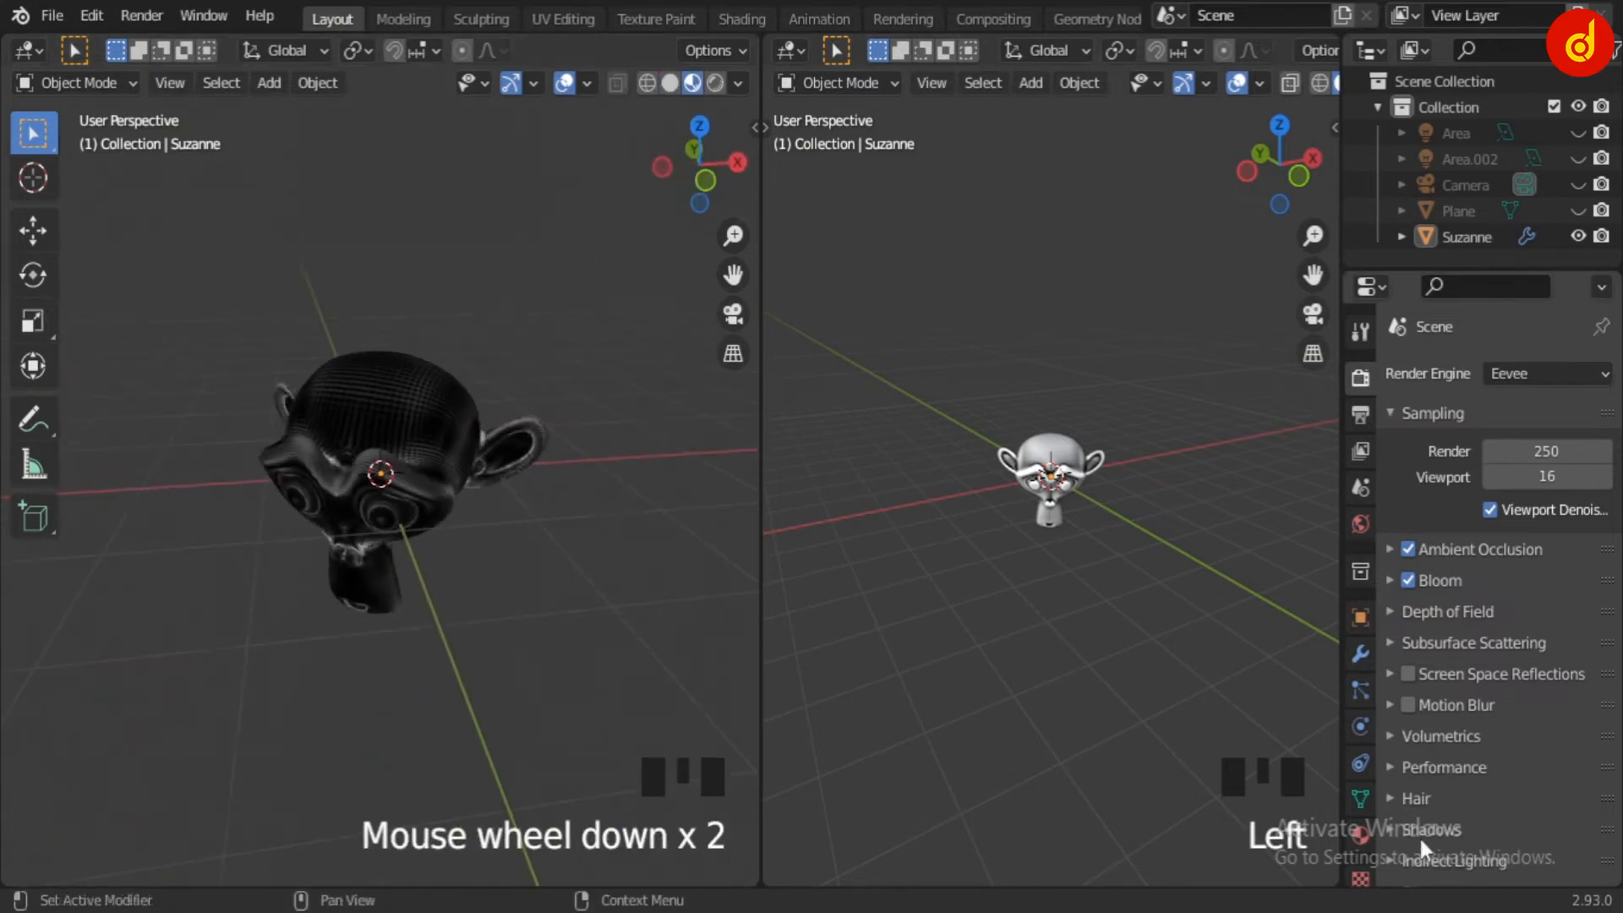
- Show Suzanne's material settings and unhide the Plane object that stands behind the model as a backdrop
{"action": "left_click", "coordinate": [1360, 833]}
{"action": "scroll", "coordinate": [1498, 725], "scroll_direction": "down", "scroll_amount": 2}
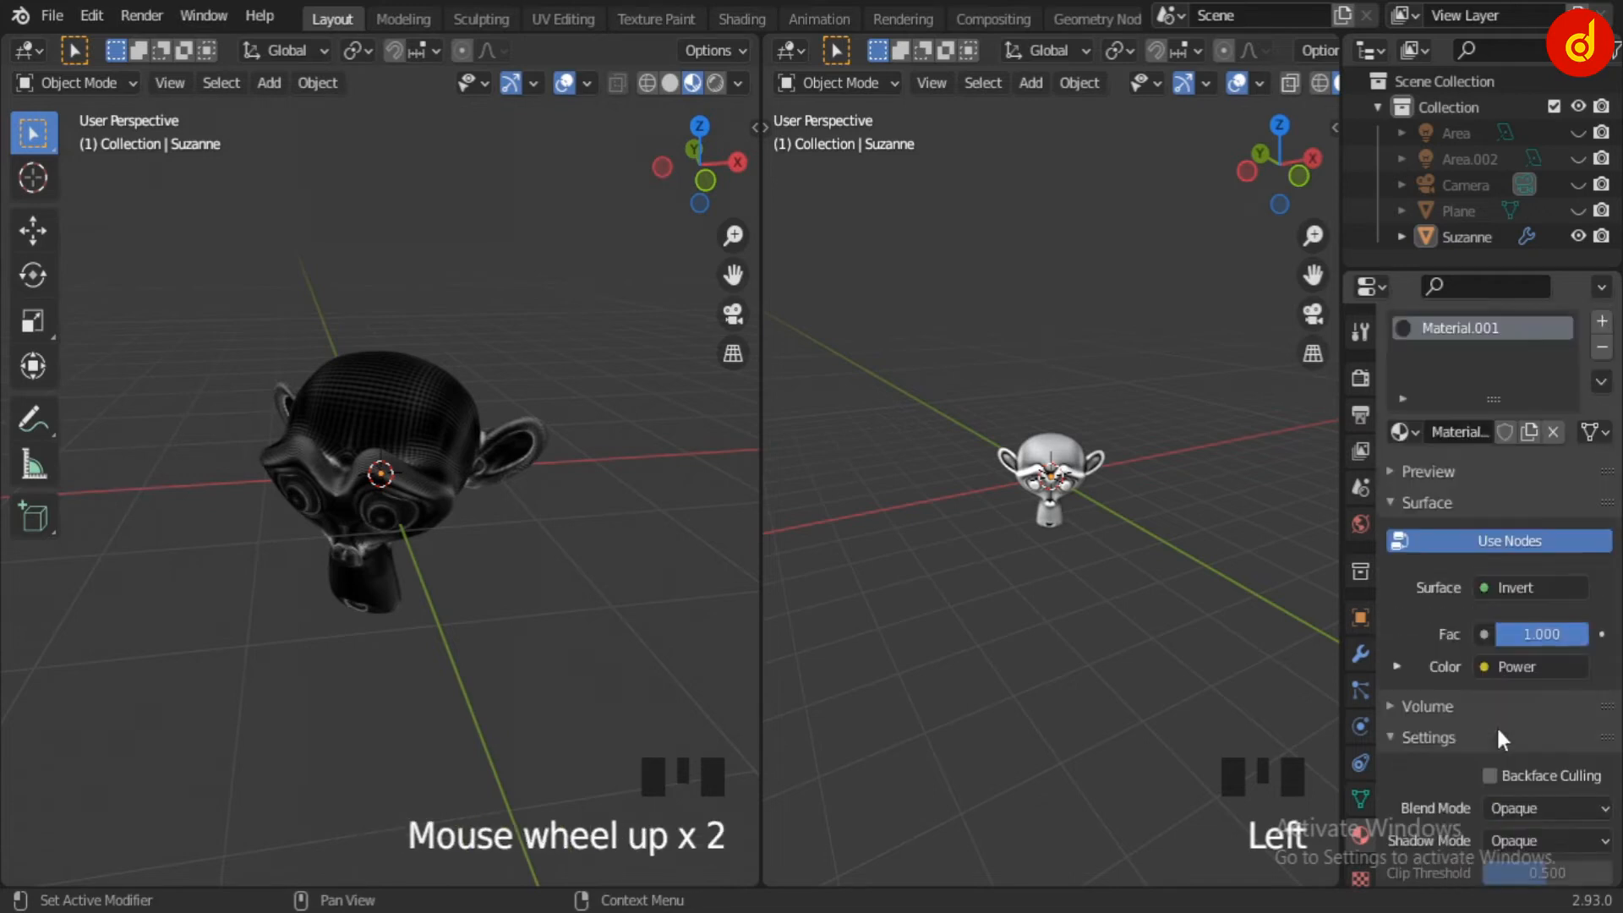
{"action": "left_click", "coordinate": [1577, 211]}
{"action": "scroll", "coordinate": [388, 490], "scroll_direction": "down", "scroll_amount": 3}
{"action": "middle_click_drag", "start_coordinate": [389, 490], "coordinate": [387, 490]}
{"action": "scroll", "coordinate": [339, 277], "scroll_direction": "down", "scroll_amount": 2}
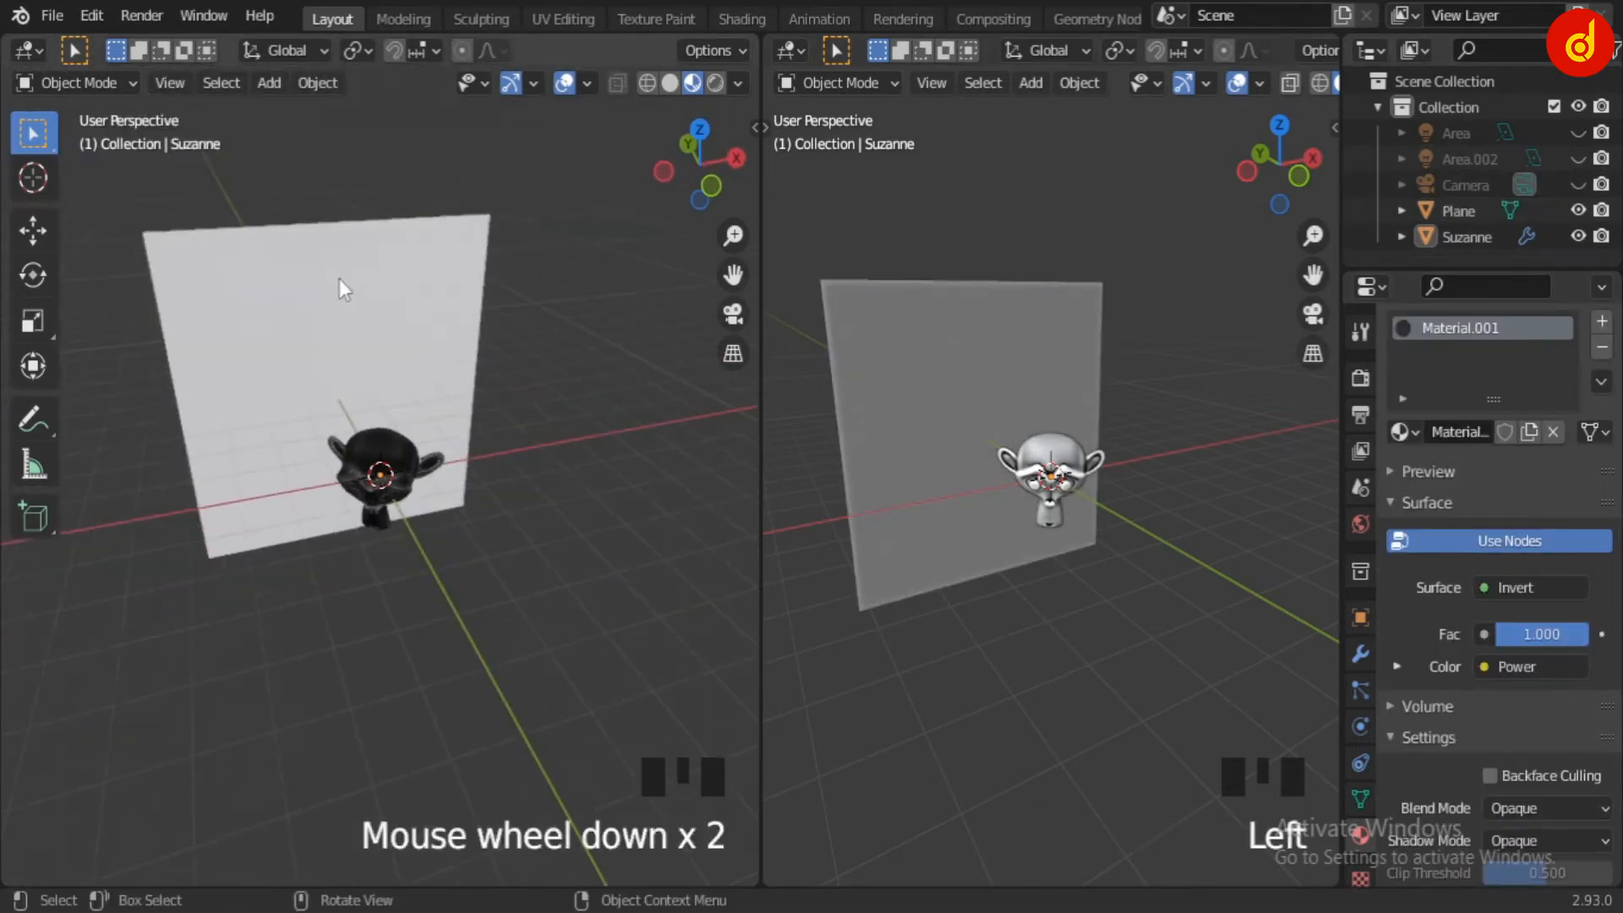
- Select the backdrop plane and review the Principled BSDF settings of its Background material
{"action": "left_click", "coordinate": [338, 279]}
{"action": "scroll", "coordinate": [1438, 546], "scroll_direction": "down", "scroll_amount": 2}
{"action": "scroll", "coordinate": [1439, 546], "scroll_direction": "down", "scroll_amount": 11}
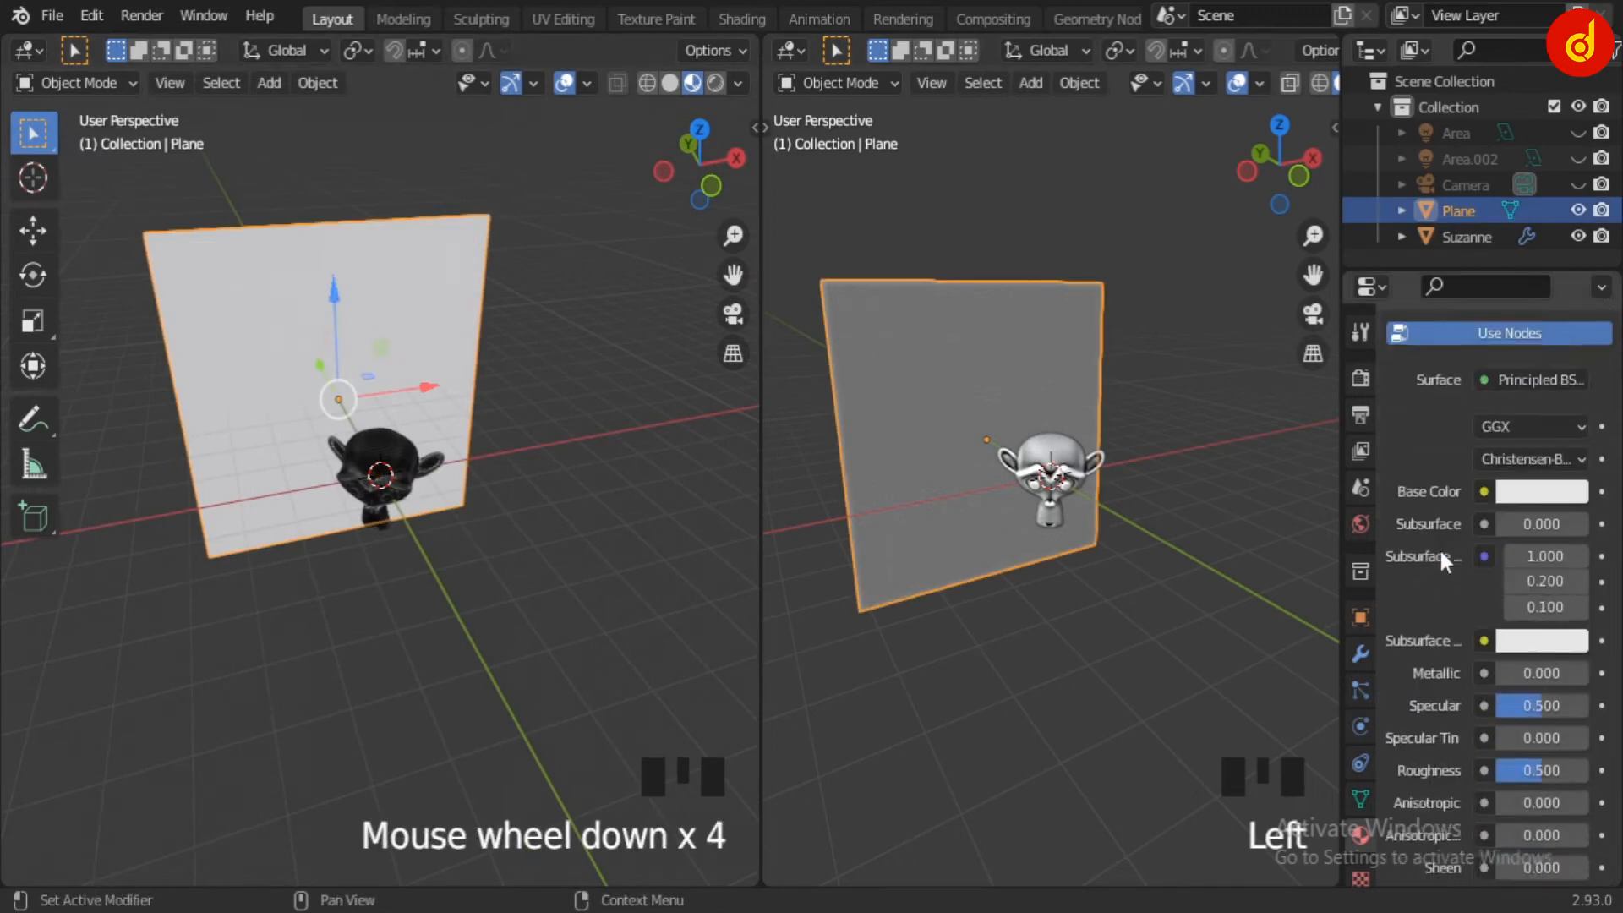
{"action": "scroll", "coordinate": [1440, 551], "scroll_direction": "down", "scroll_amount": 7}
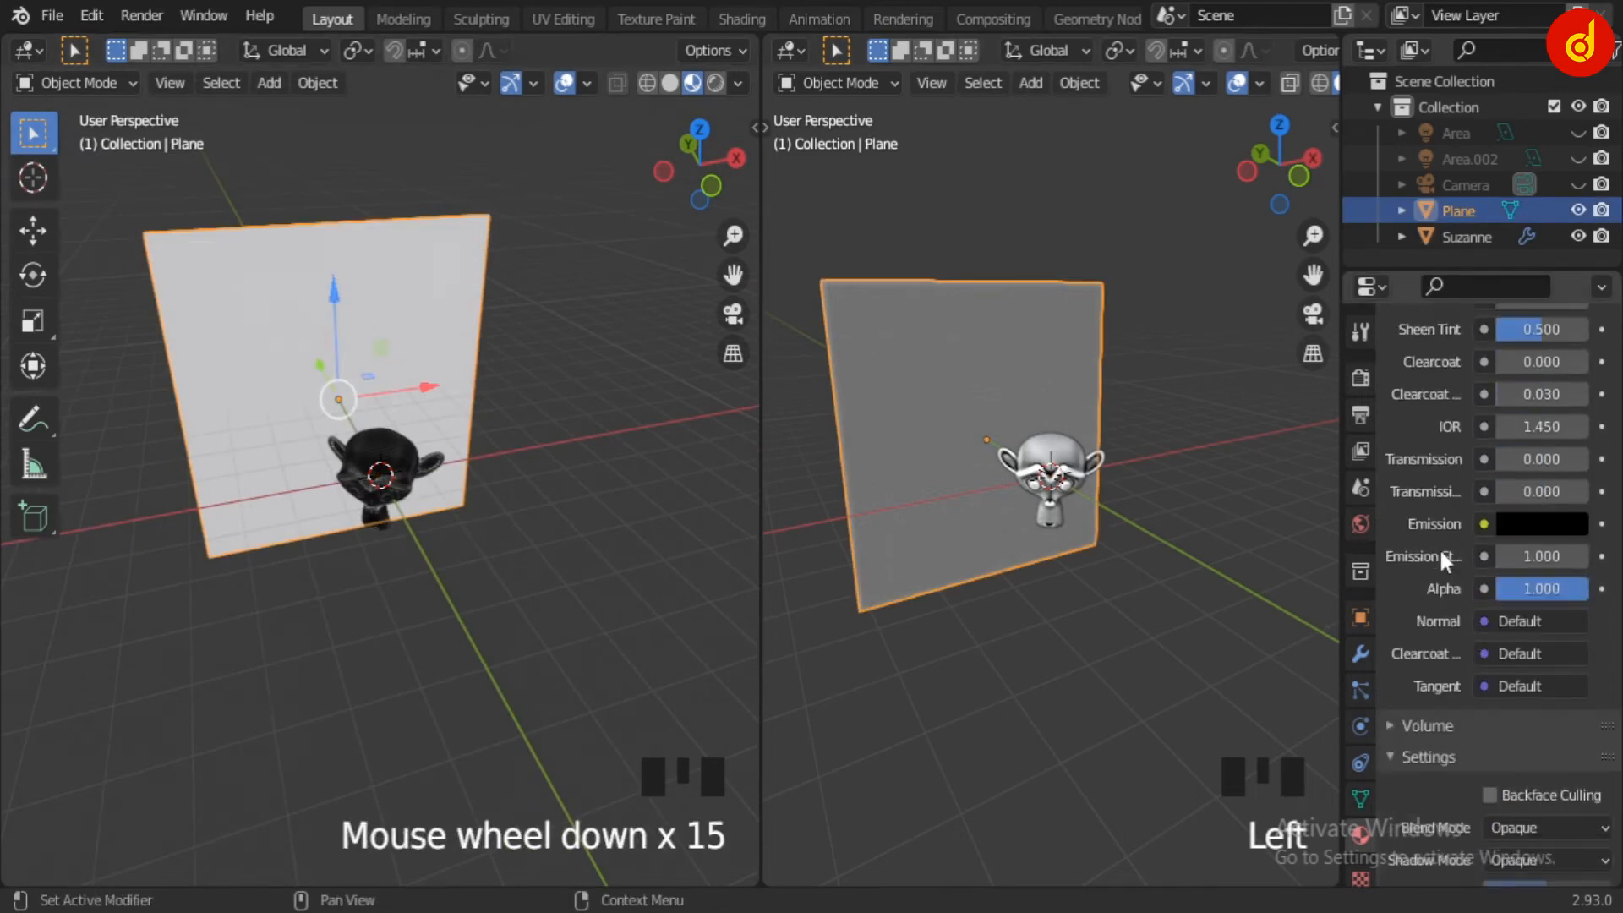
{"action": "scroll", "coordinate": [1439, 546], "scroll_direction": "up", "scroll_amount": 20}
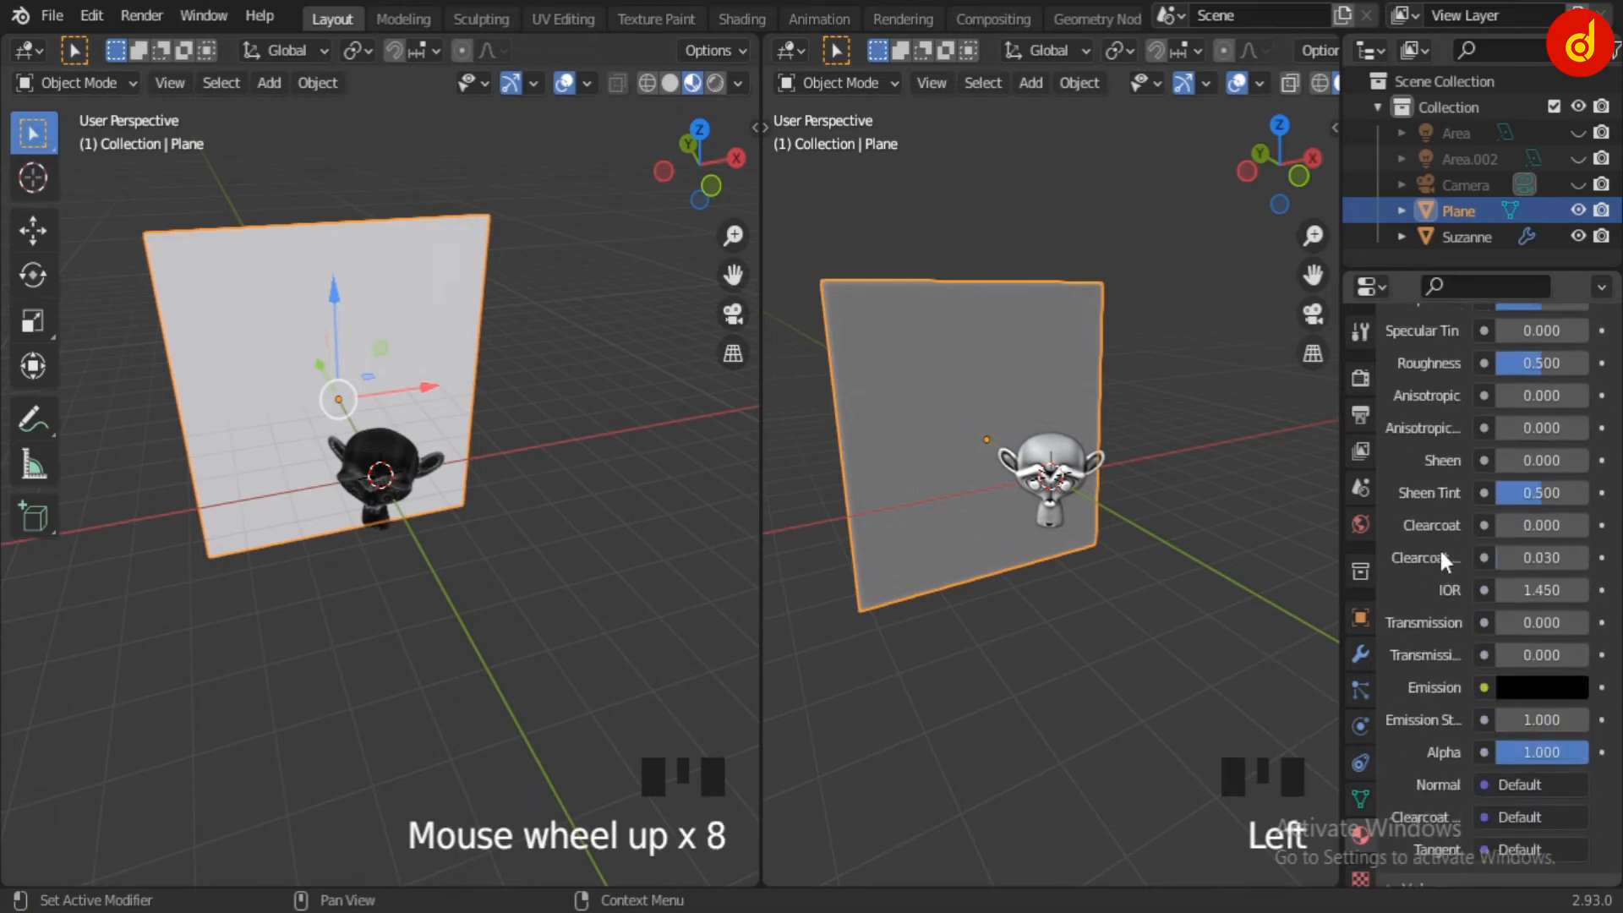
{"action": "scroll", "coordinate": [1440, 551], "scroll_direction": "up", "scroll_amount": 3}
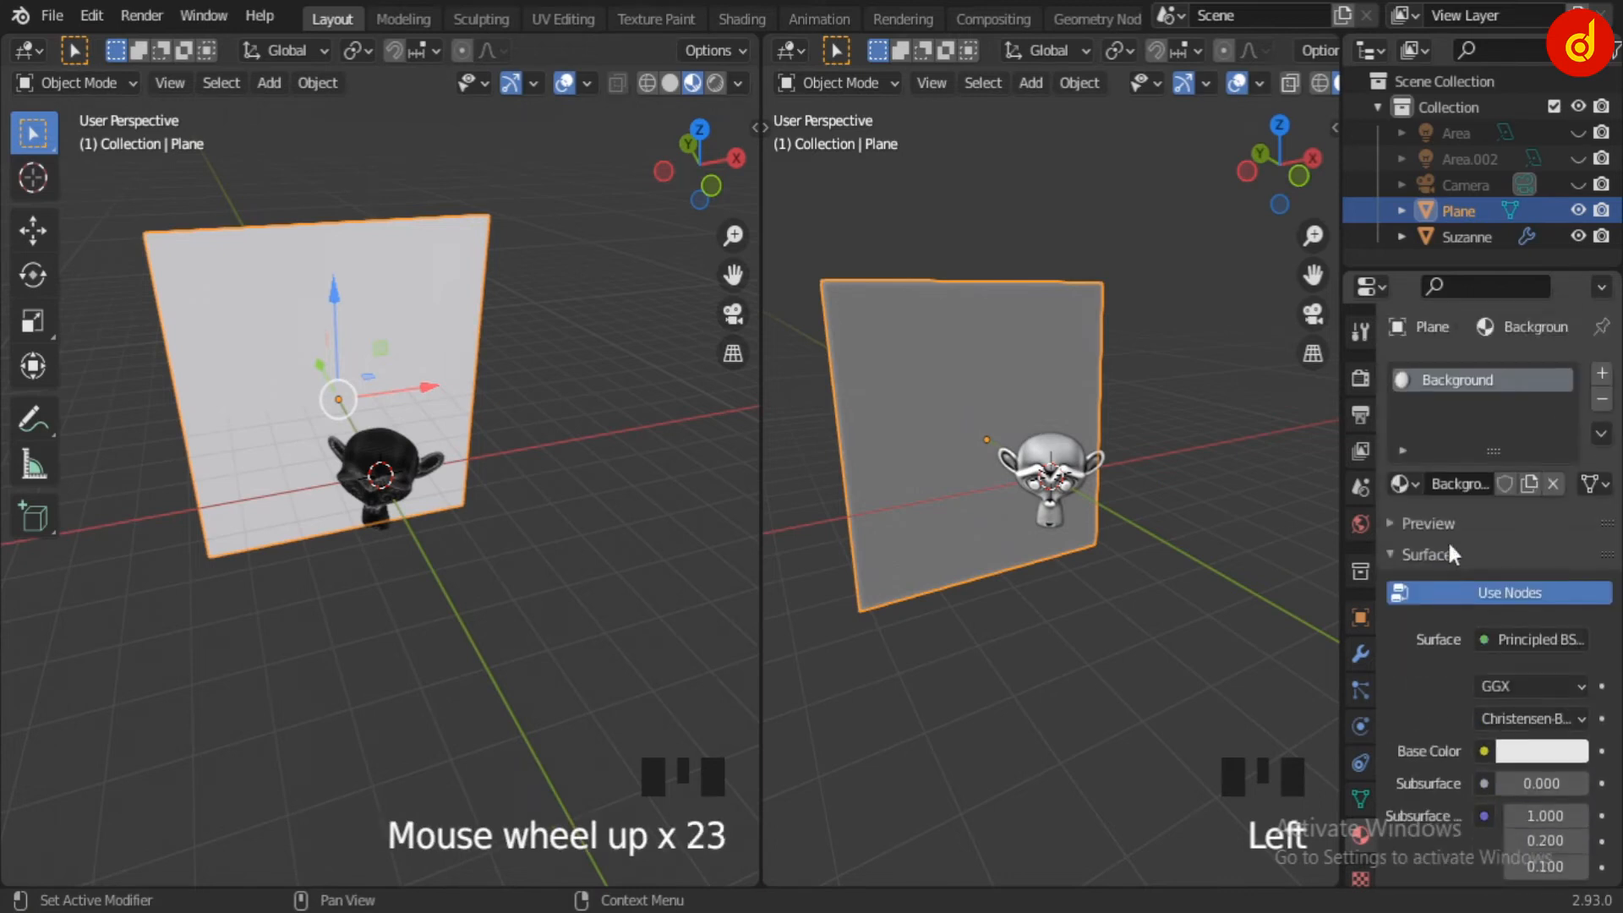
- Unhide the camera and display the scene through it in the second viewport
{"action": "left_click", "coordinate": [516, 471]}
{"action": "middle_click_drag", "start_coordinate": [449, 520], "coordinate": [372, 601]}
{"action": "left_click", "coordinate": [1578, 186]}
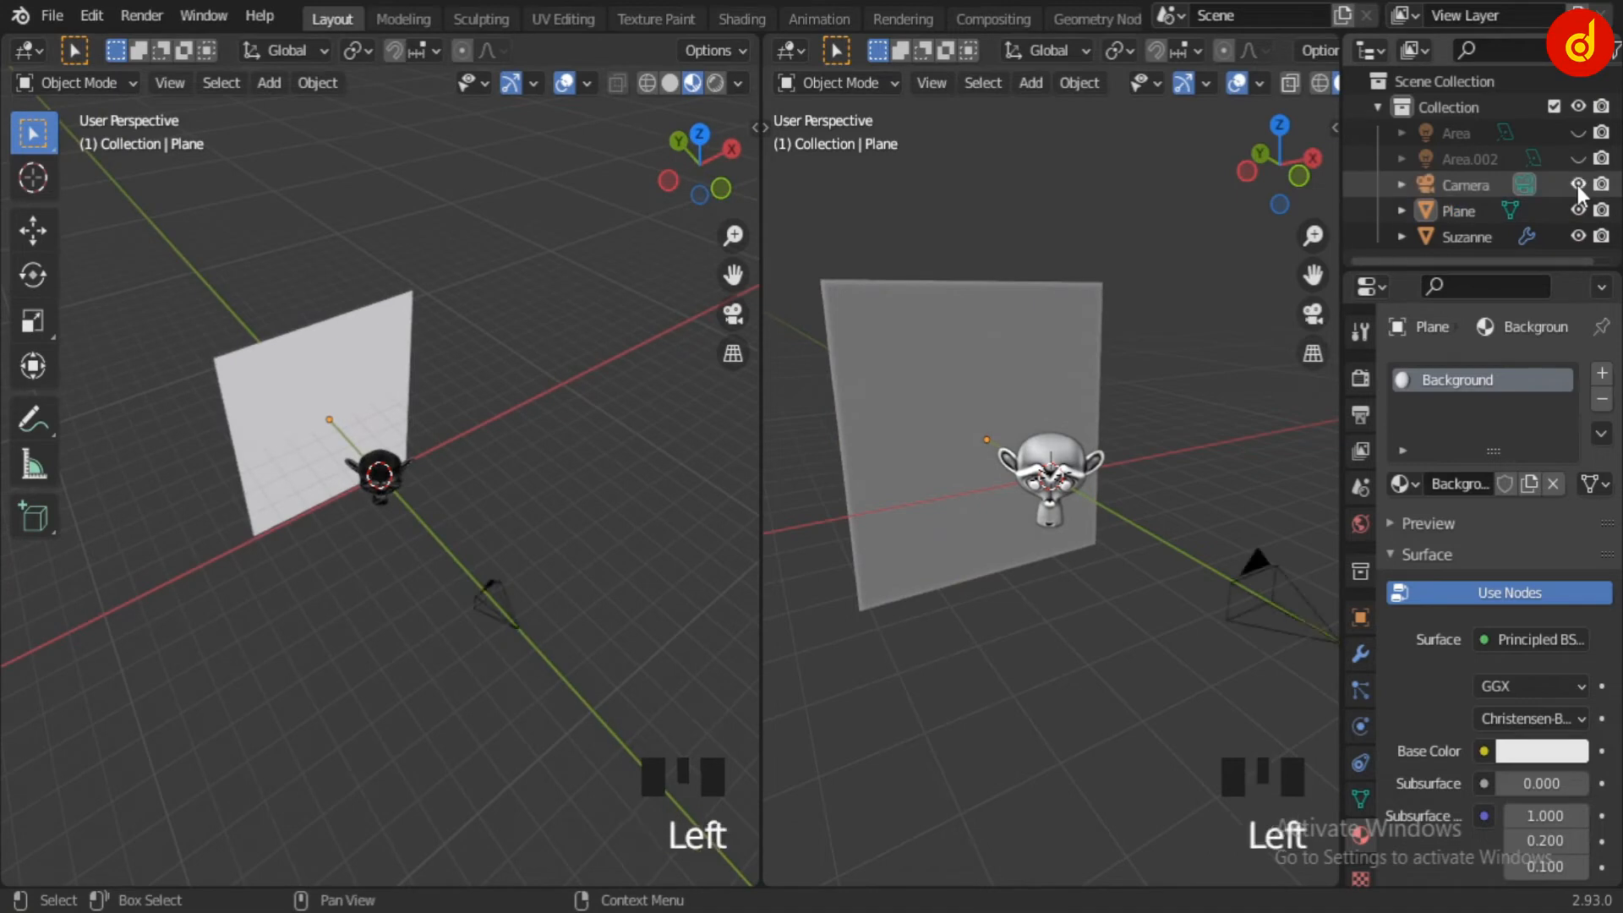
{"action": "scroll", "coordinate": [1171, 535], "scroll_direction": "down", "scroll_amount": 2}
{"action": "key", "text": "KP_0"}
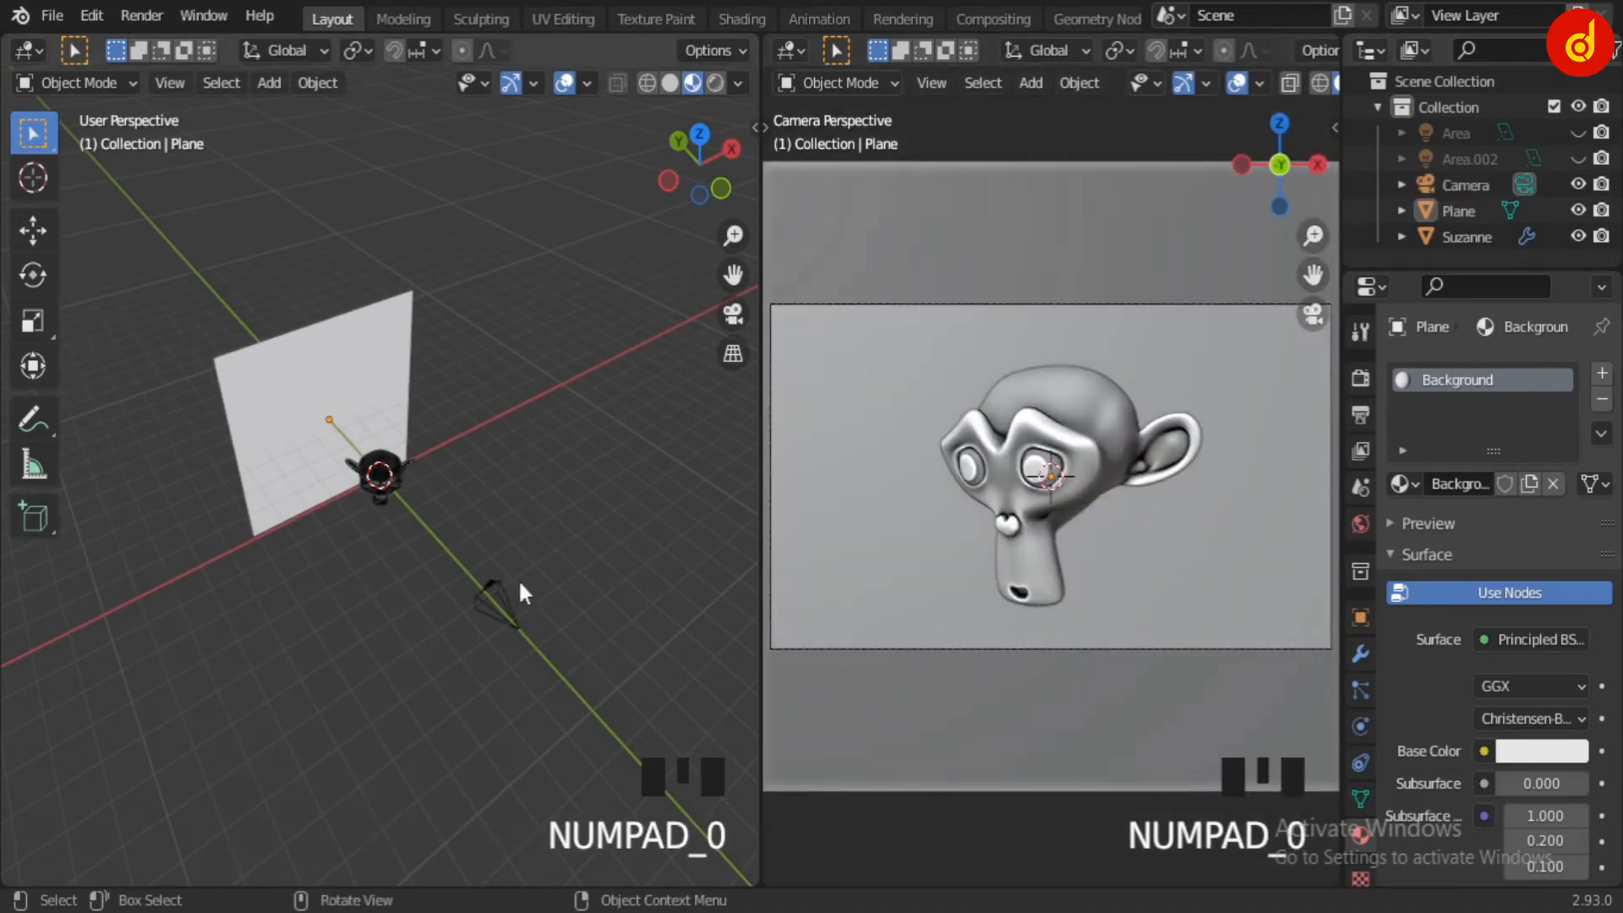
{"action": "middle_click_drag", "start_coordinate": [519, 578], "coordinate": [495, 478]}
{"action": "scroll", "coordinate": [464, 531], "scroll_direction": "up", "scroll_amount": 5}
{"action": "scroll", "coordinate": [506, 448], "scroll_direction": "down", "scroll_amount": 5}
{"action": "scroll", "coordinate": [453, 478], "scroll_direction": "up", "scroll_amount": 2}
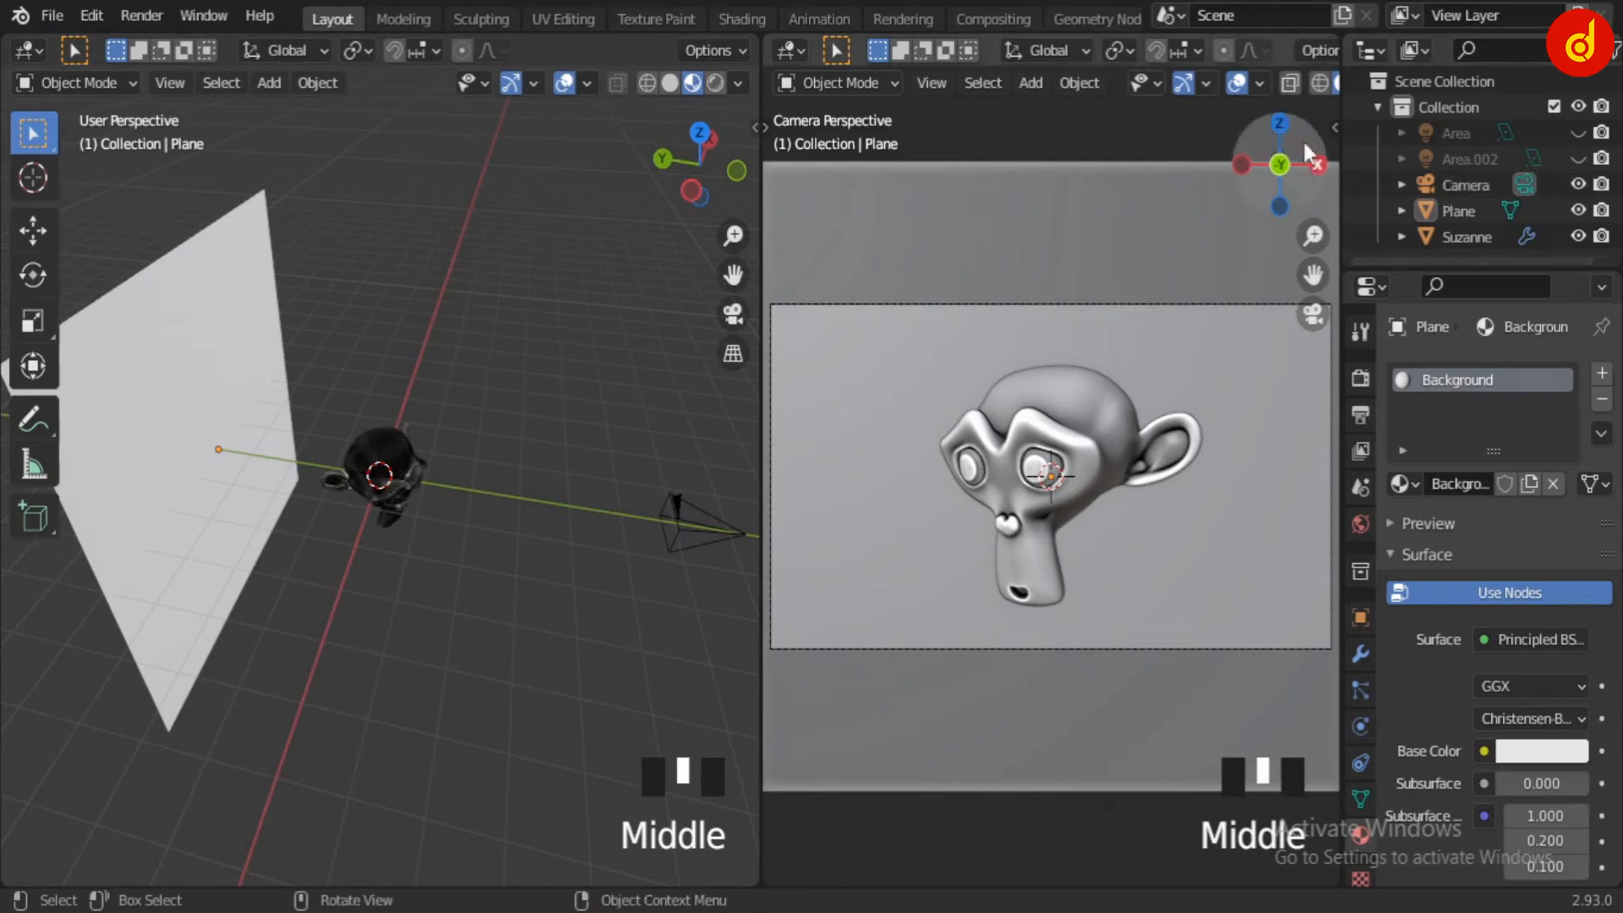
- Review the Eevee render settings from Sampling through Color Management
{"action": "scroll", "coordinate": [1305, 84], "scroll_direction": "down", "scroll_amount": 3}
{"action": "scroll", "coordinate": [1367, 388], "scroll_direction": "down", "scroll_amount": 4}
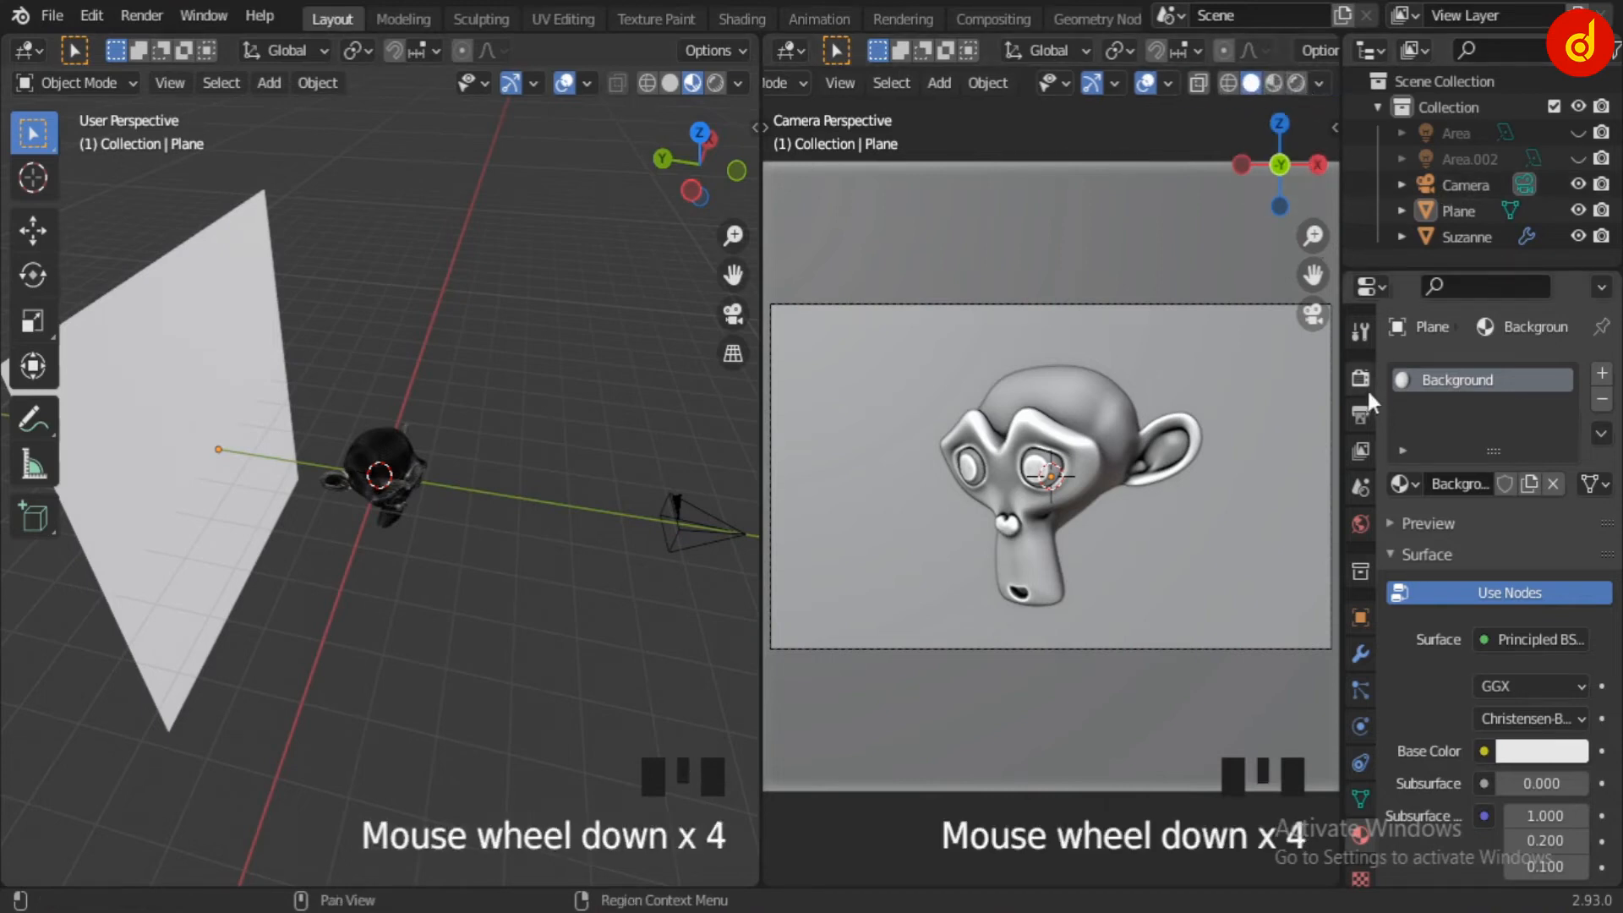
{"action": "left_click", "coordinate": [1361, 376]}
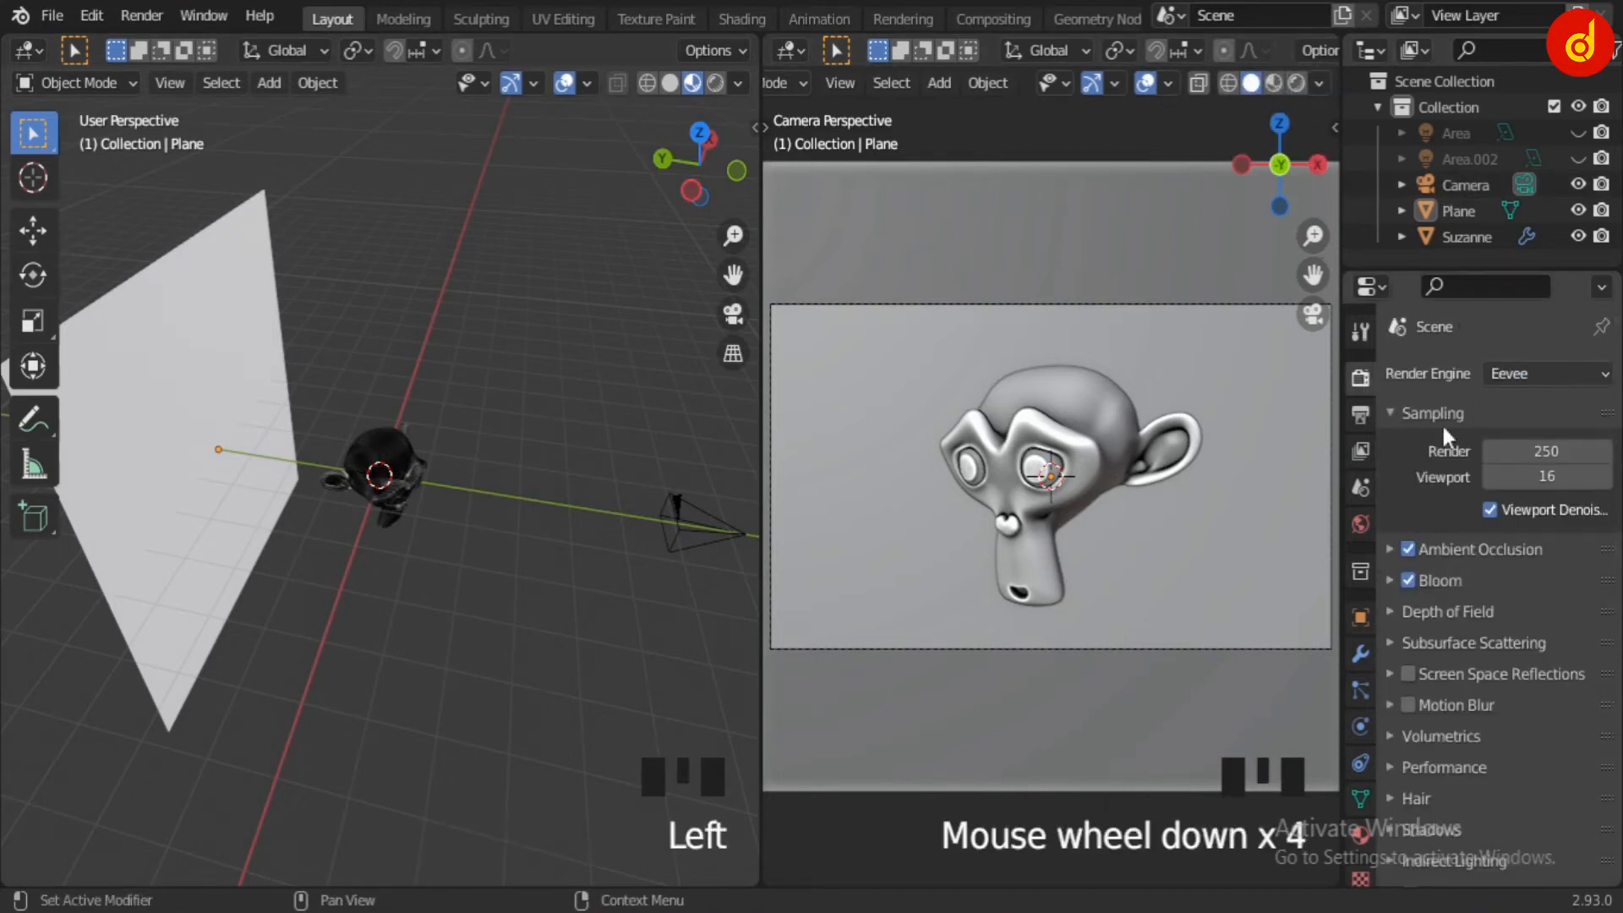
{"action": "scroll", "coordinate": [1432, 579], "scroll_direction": "down", "scroll_amount": 7}
{"action": "scroll", "coordinate": [1432, 578], "scroll_direction": "down", "scroll_amount": 6}
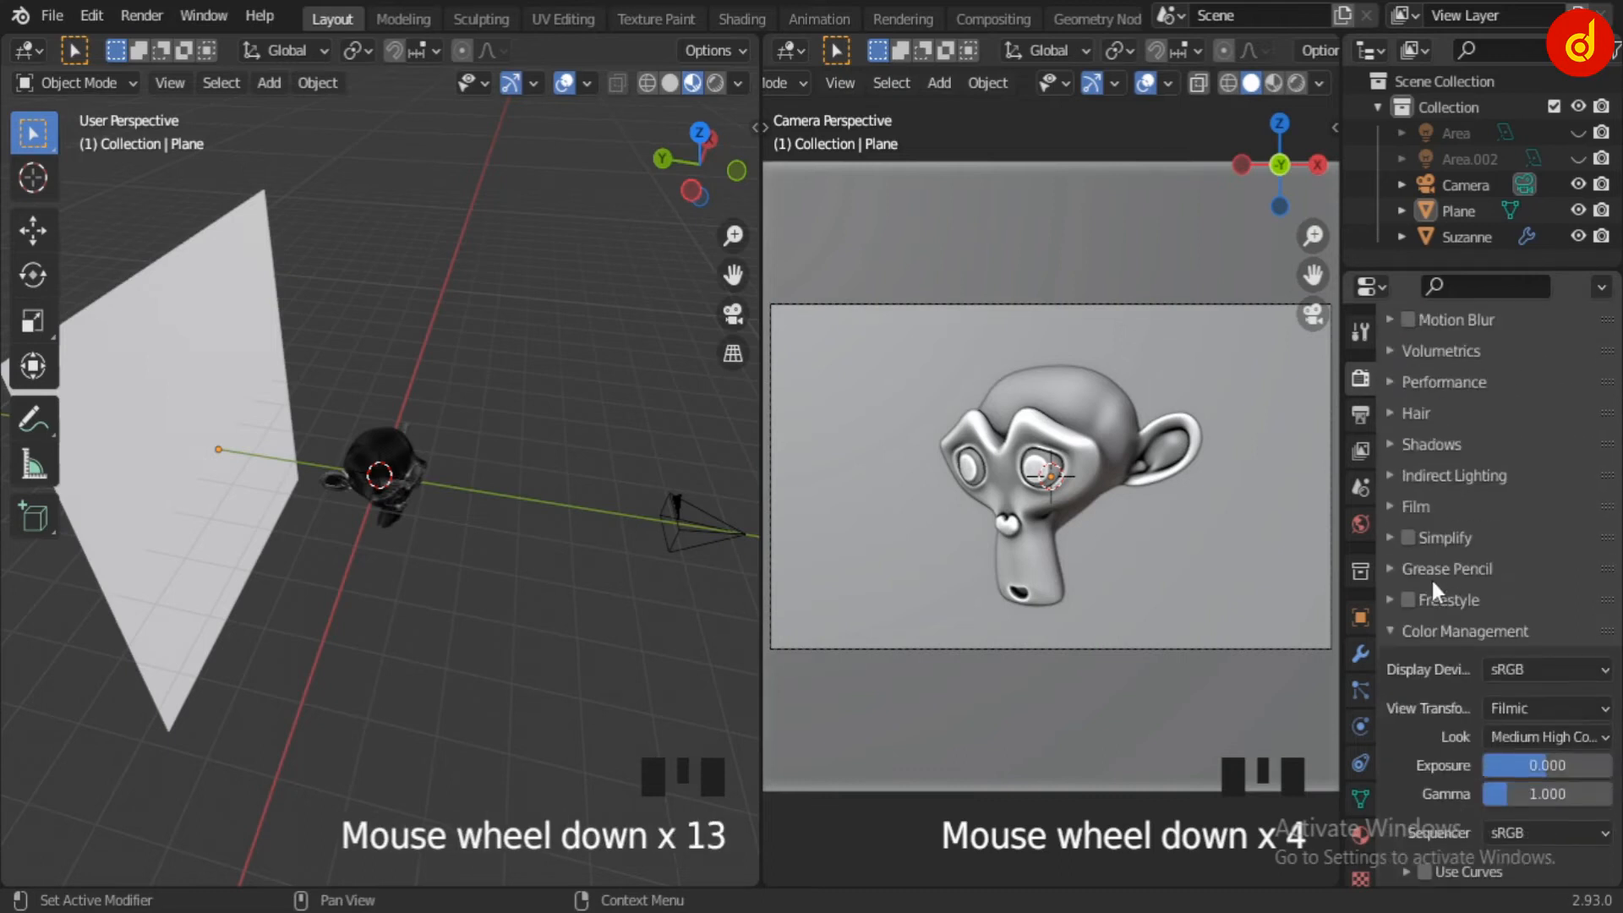
{"action": "scroll", "coordinate": [1432, 580], "scroll_direction": "up", "scroll_amount": 12}
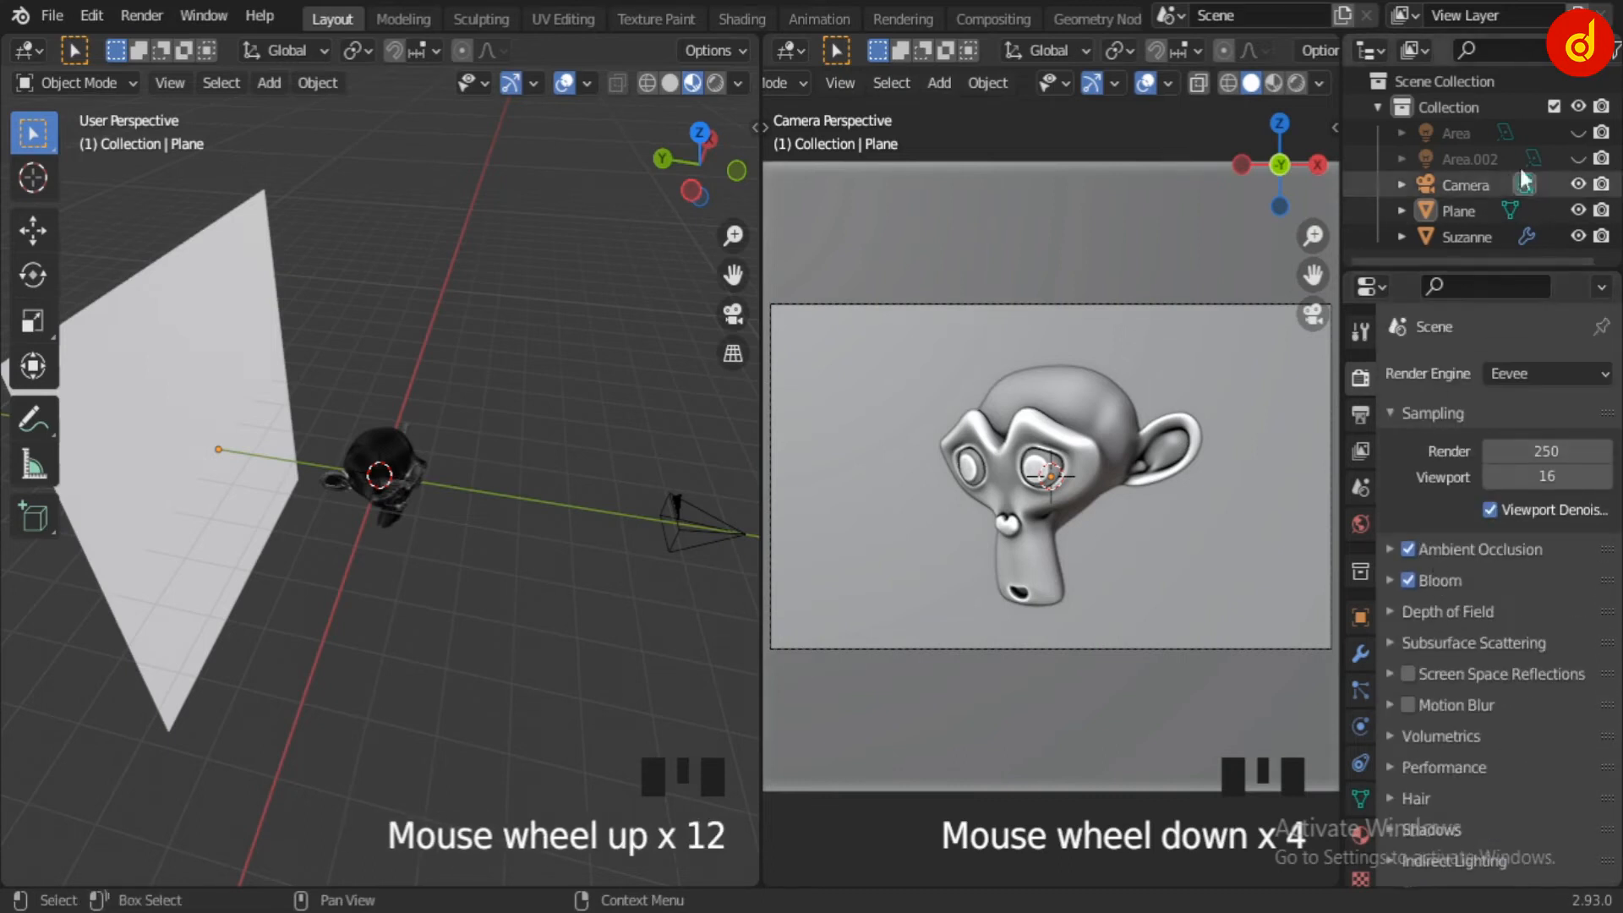
- Use Rendered shading in the camera viewport and unhide the Area light in front of Suzanne
{"action": "left_click", "coordinate": [1295, 82]}
{"action": "middle_click_drag", "start_coordinate": [570, 595], "coordinate": [391, 609]}
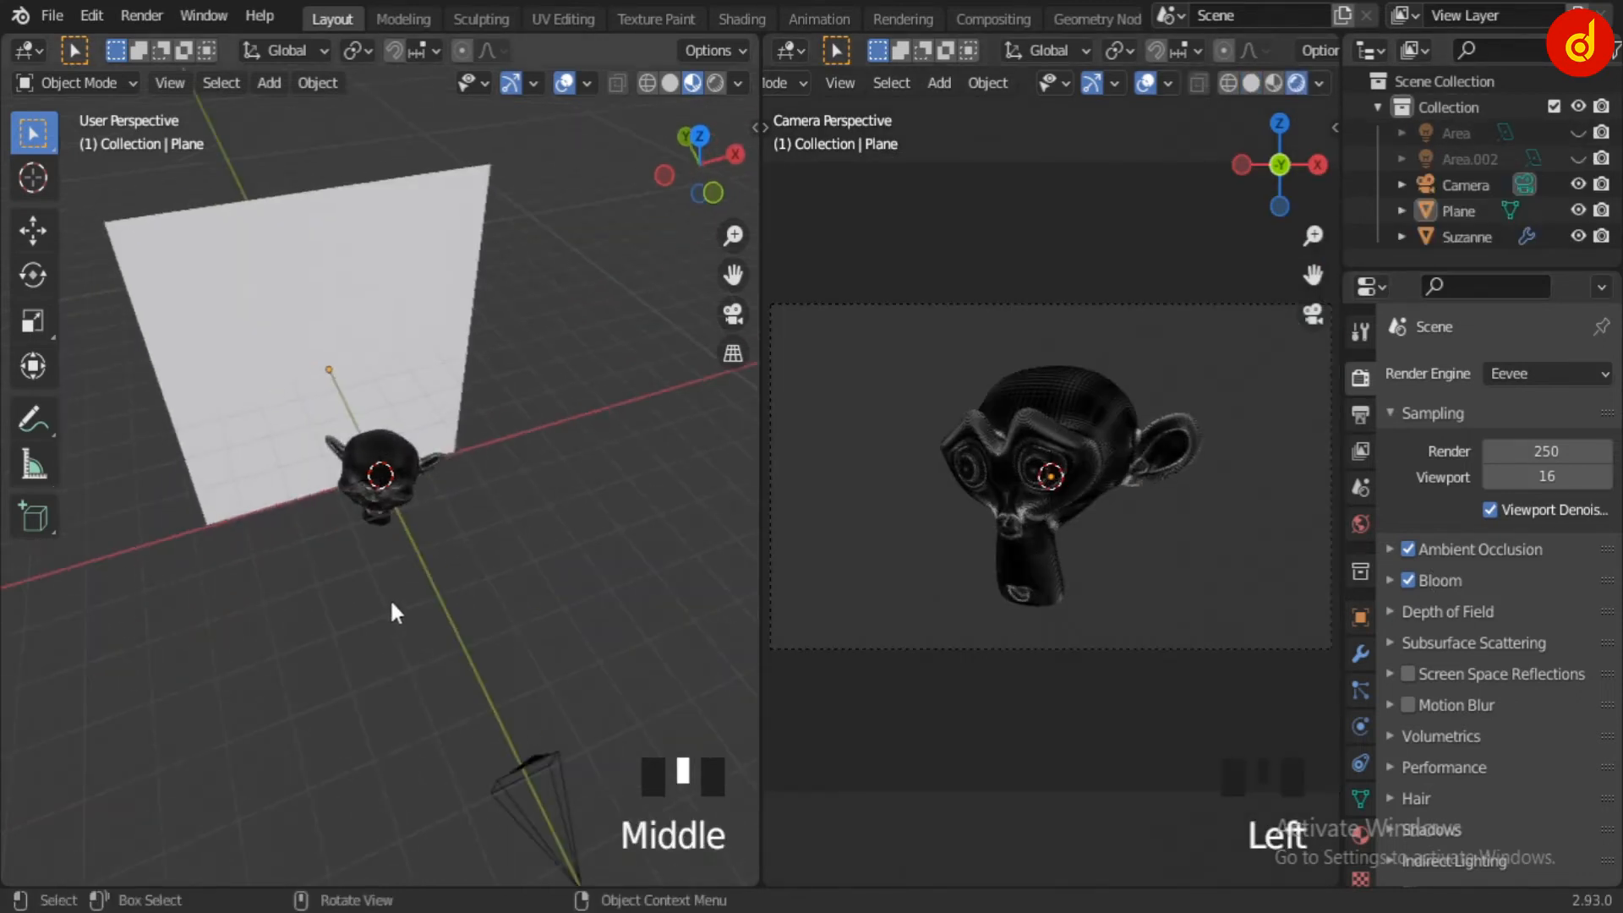
{"action": "scroll", "coordinate": [391, 608], "scroll_direction": "down", "scroll_amount": 3}
{"action": "left_click", "coordinate": [1576, 132]}
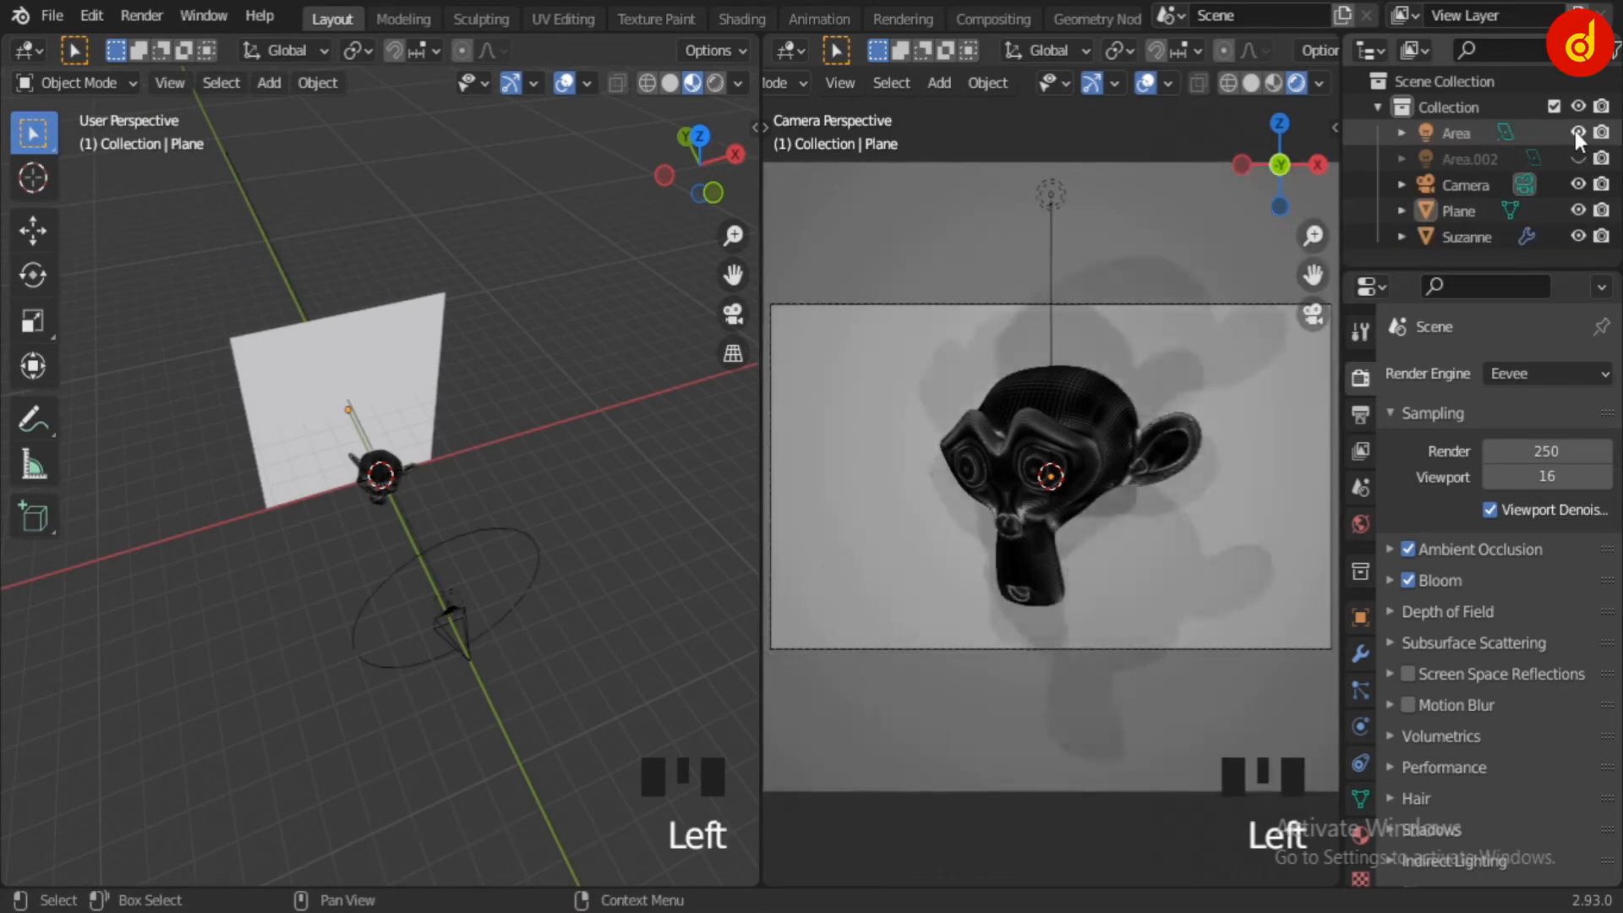
{"action": "middle_click_drag", "start_coordinate": [499, 642], "coordinate": [575, 431]}
{"action": "scroll", "coordinate": [586, 662], "scroll_direction": "up", "scroll_amount": 3}
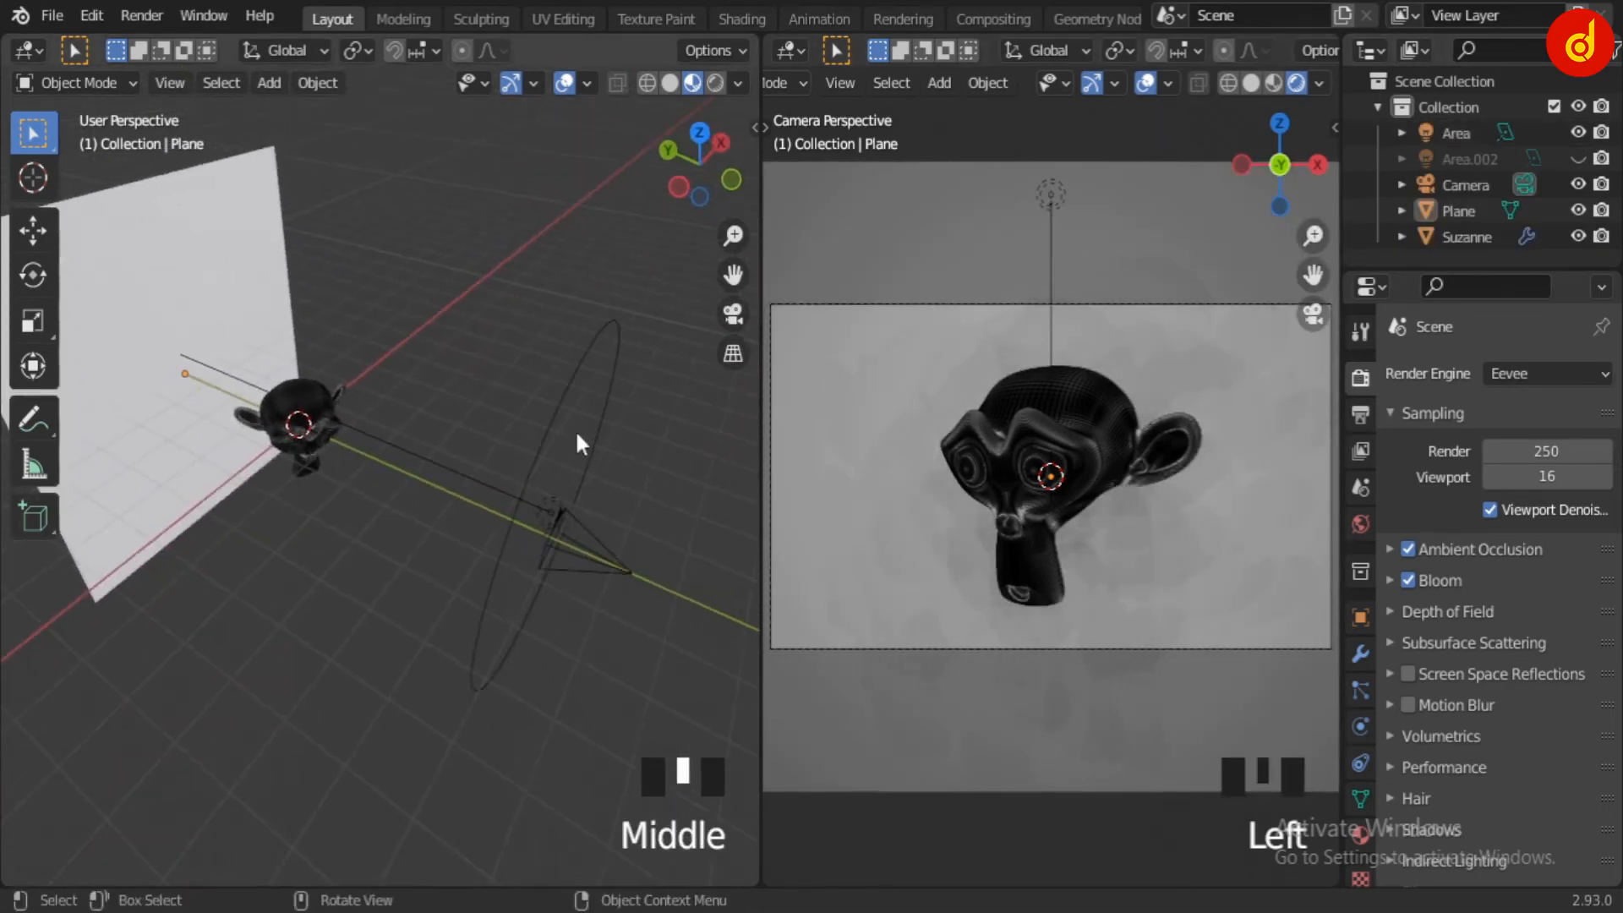
- Select the Area light near the camera and display its light settings
{"action": "left_click", "coordinate": [572, 448]}
{"action": "left_click", "coordinate": [553, 503]}
{"action": "left_click", "coordinate": [1360, 726]}
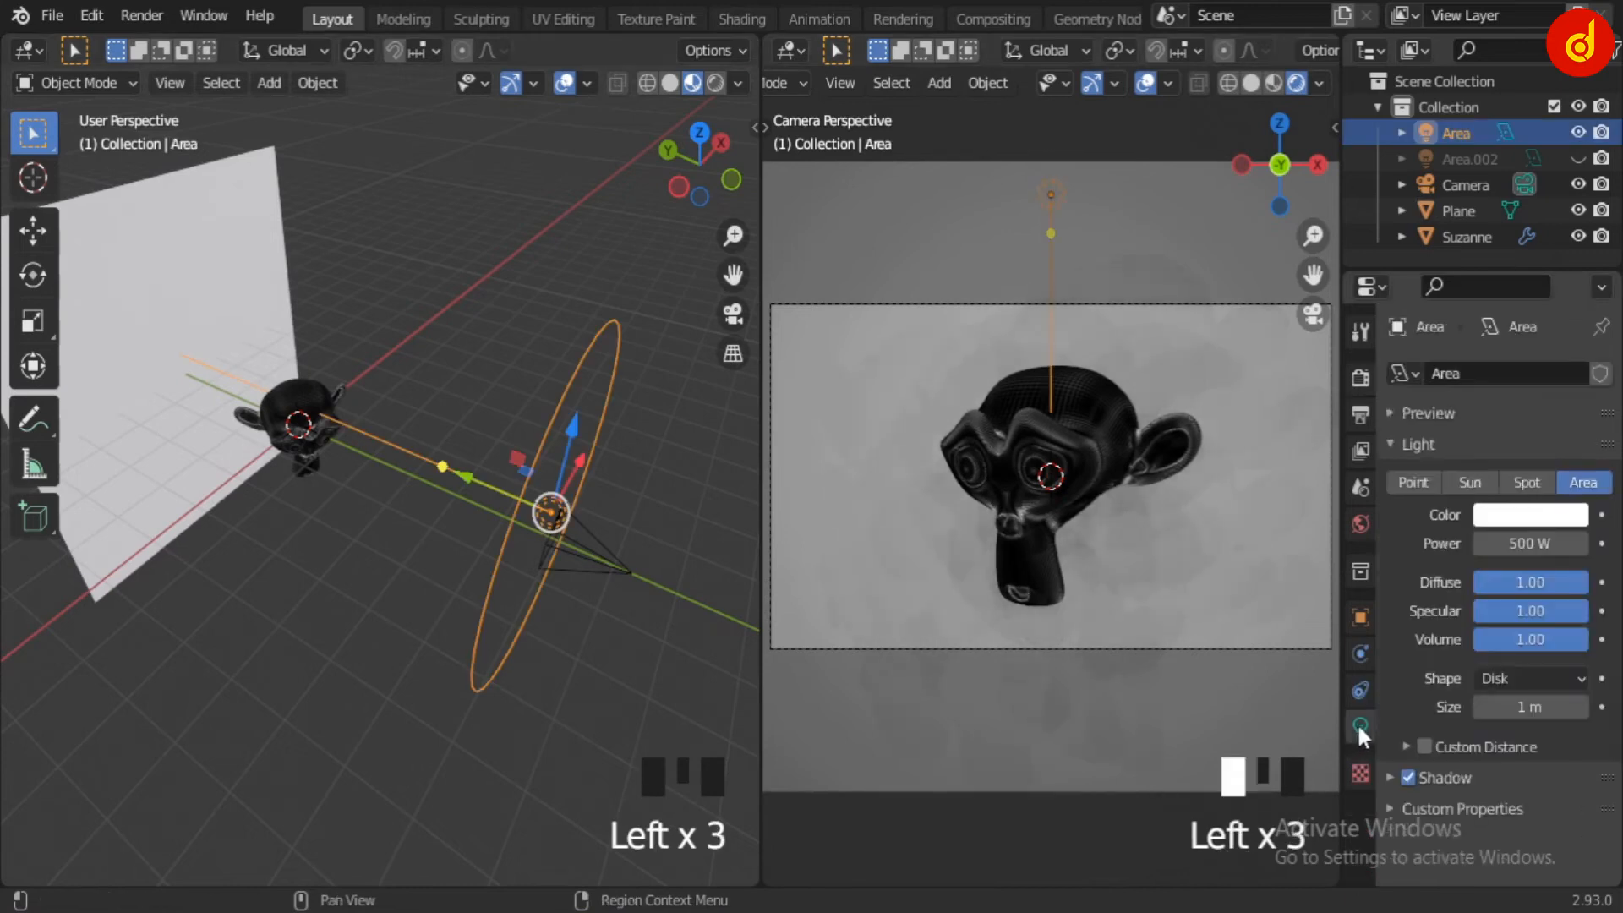
- Switch the perspective viewport to Solid shading for a clear view of the lights and backdrop
{"action": "middle_click_drag", "start_coordinate": [507, 699], "coordinate": [722, 149]}
{"action": "left_click", "coordinate": [669, 82]}
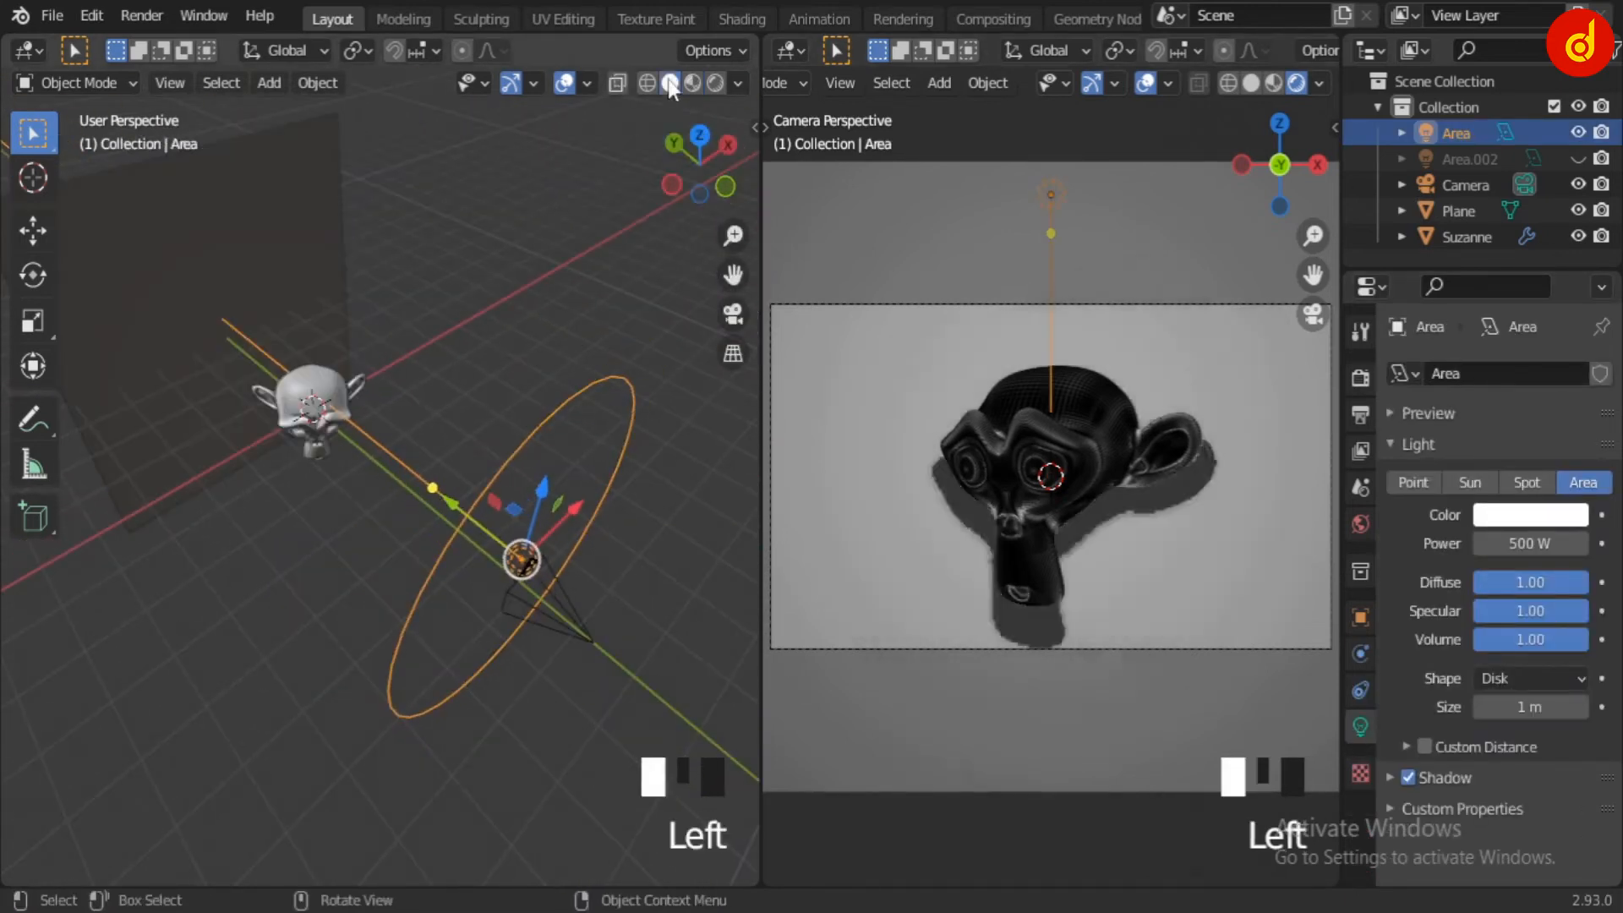
{"action": "scroll", "coordinate": [455, 737], "scroll_direction": "down", "scroll_amount": 2}
{"action": "middle_click_drag", "start_coordinate": [507, 663], "coordinate": [235, 620]}
{"action": "scroll", "coordinate": [518, 532], "scroll_direction": "up", "scroll_amount": 2}
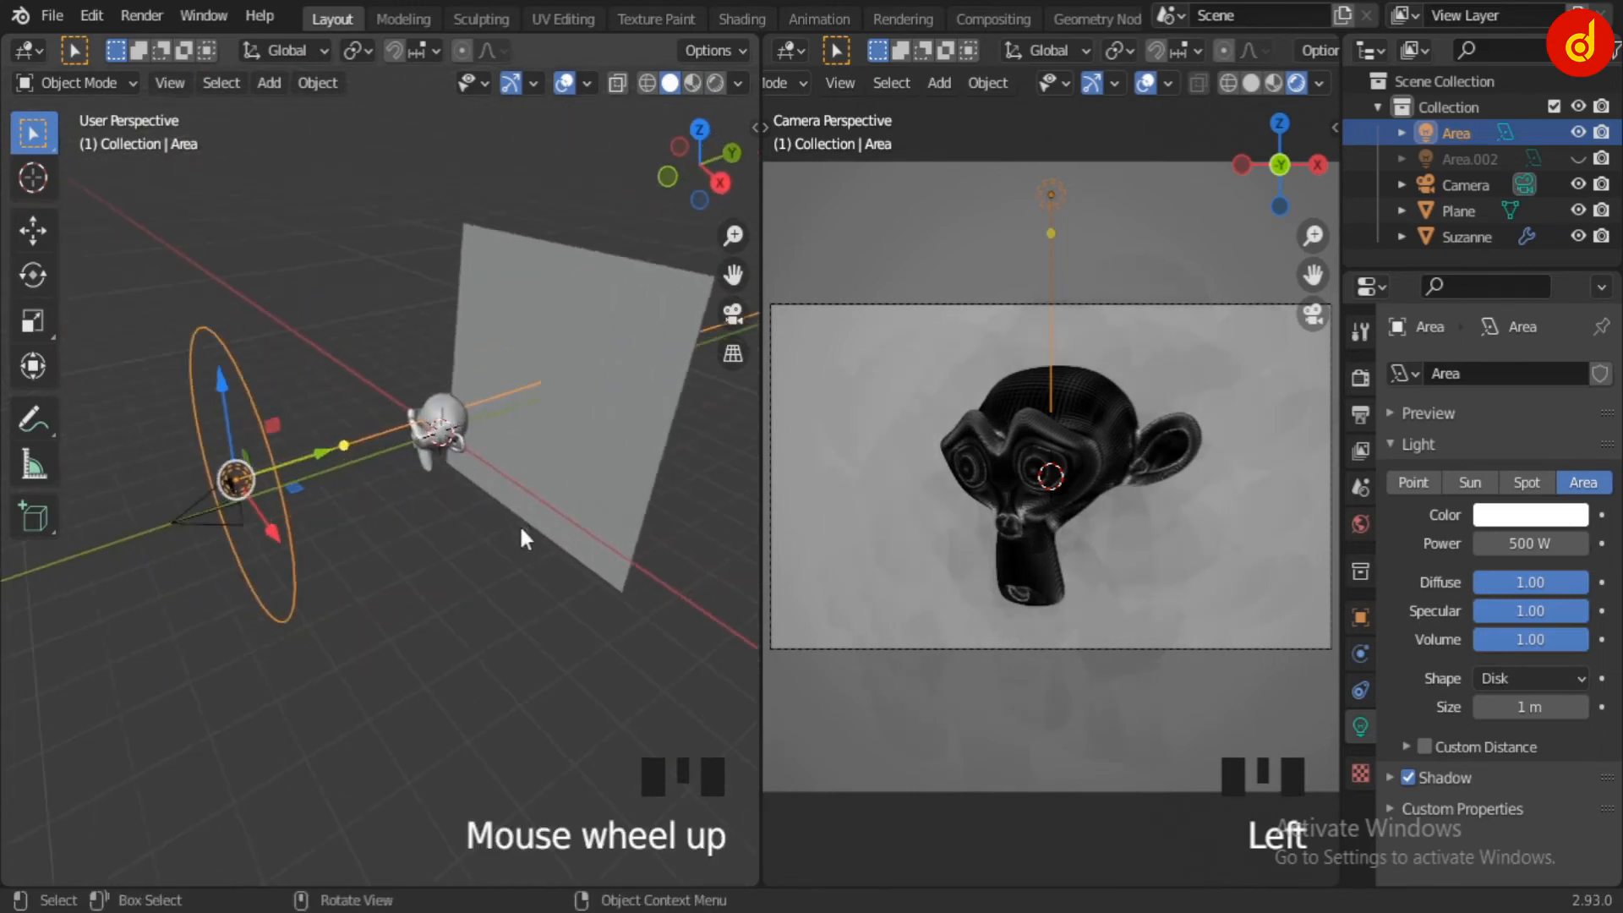
{"action": "middle_click_drag", "start_coordinate": [513, 539], "coordinate": [484, 576]}
- Hide the Area light, and unhide and select the Area.002 light between Suzanne and the backdrop
{"action": "left_click", "coordinate": [1577, 133]}
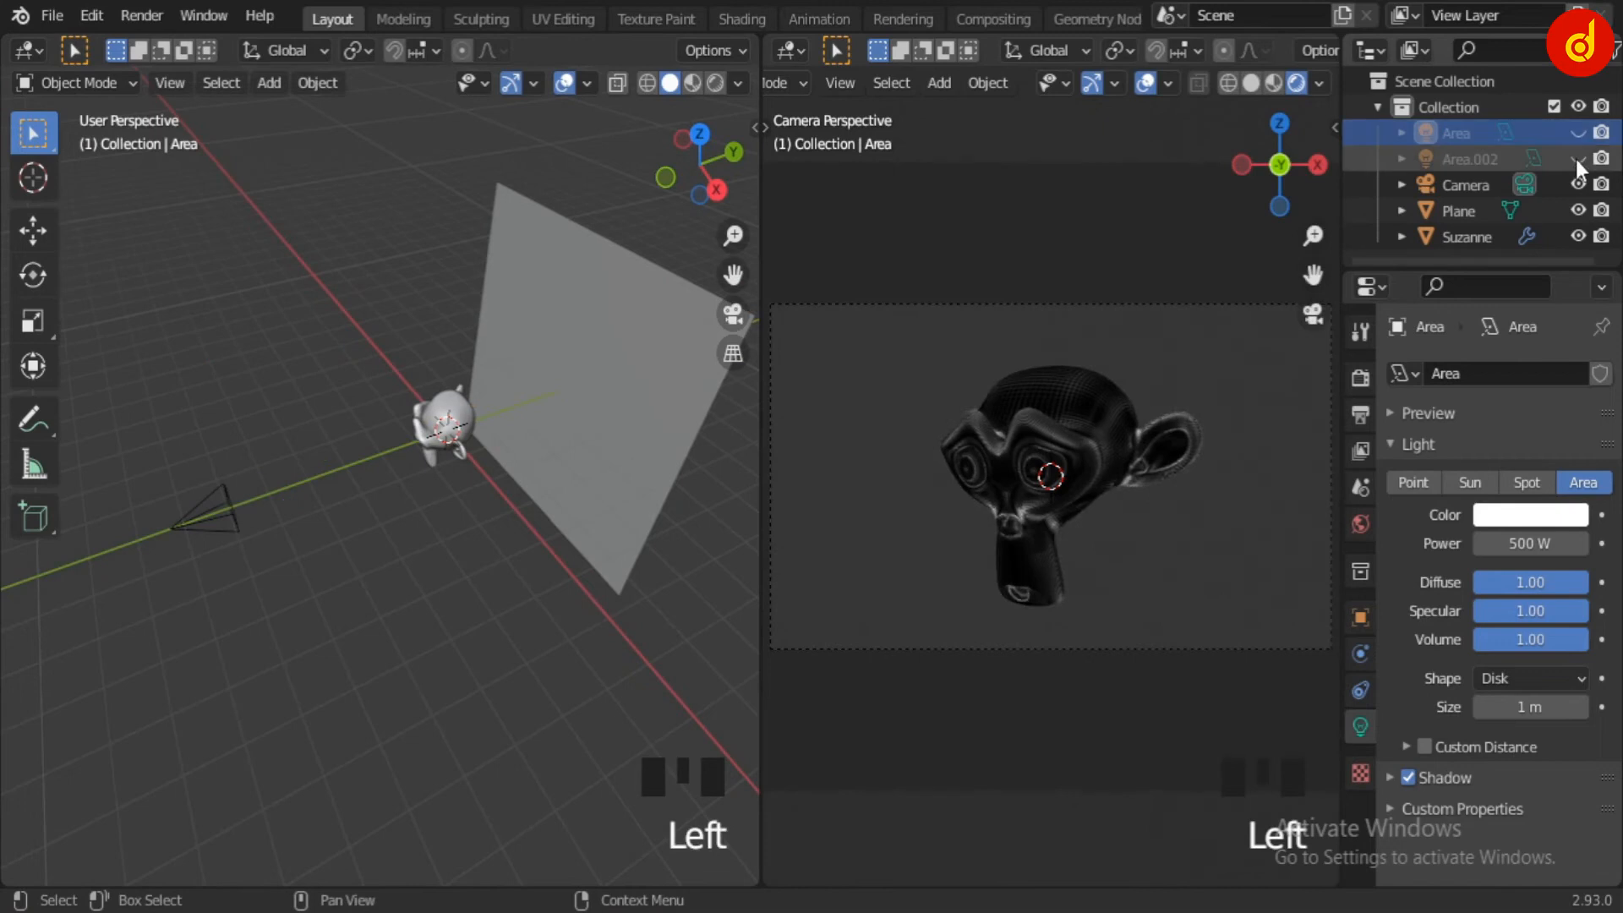
{"action": "left_click", "coordinate": [1577, 160]}
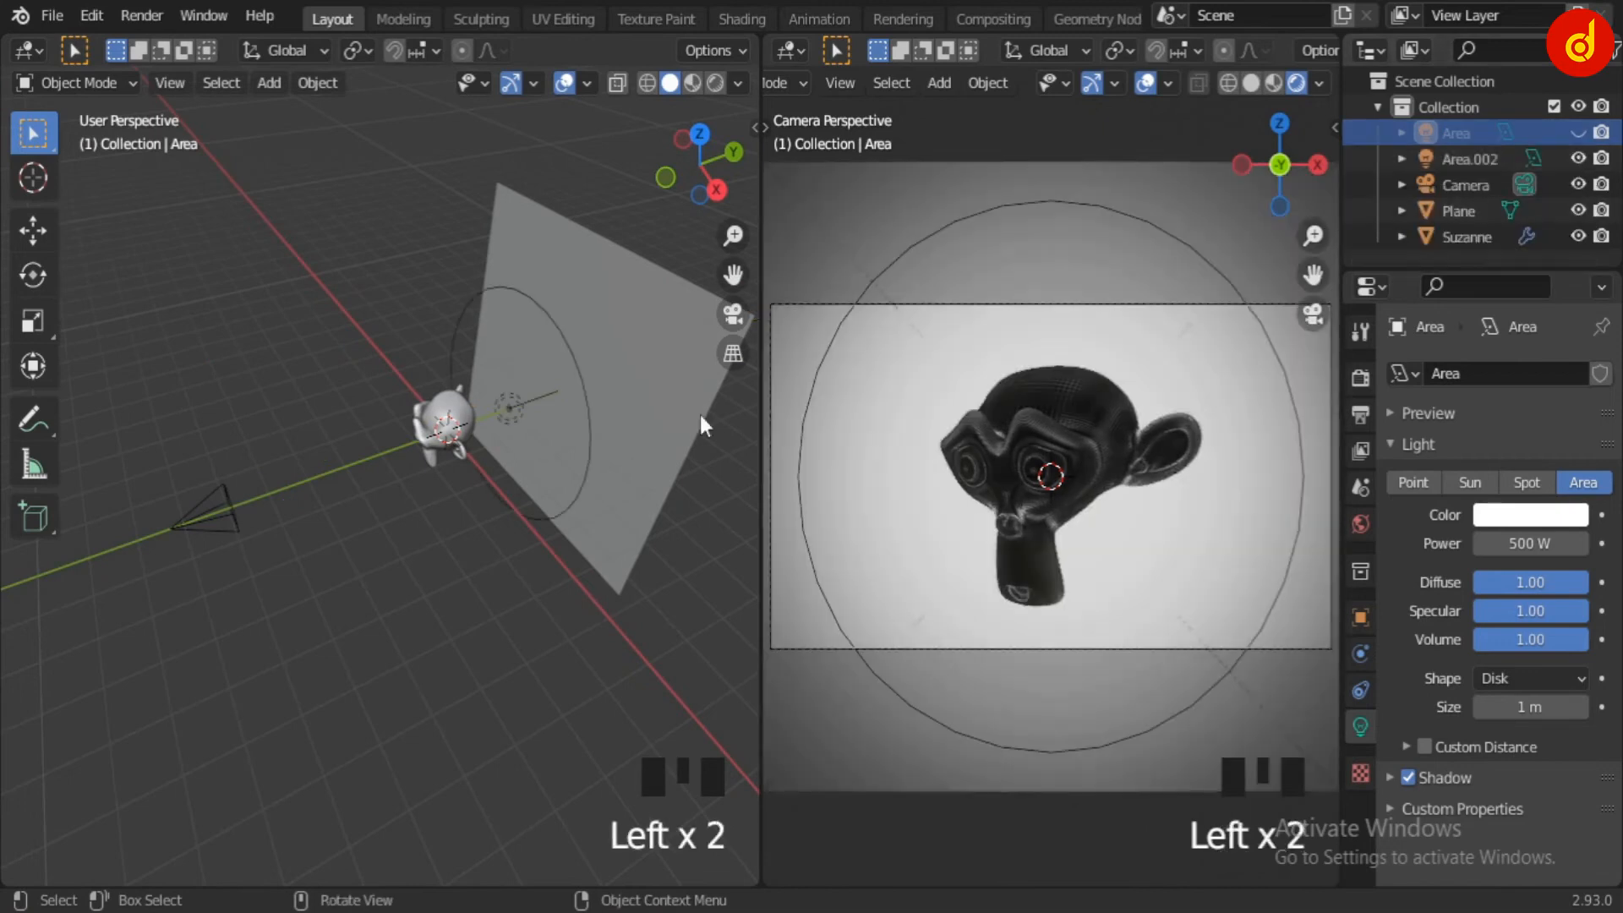
{"action": "left_click", "coordinate": [506, 410]}
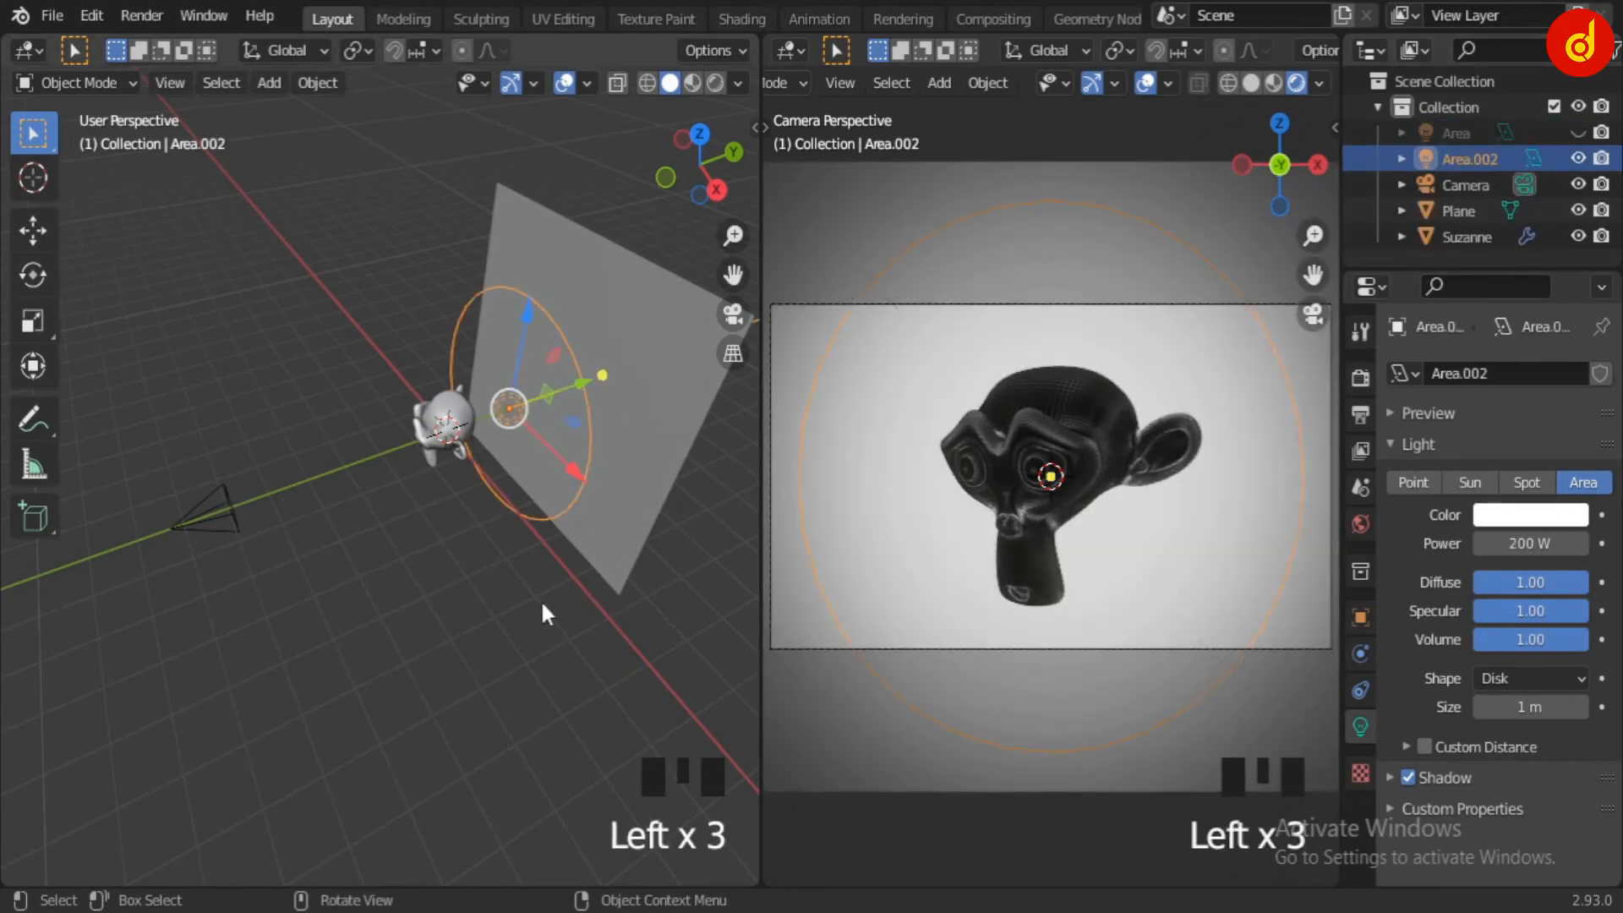
- Examine from several angles how the Area.002 light is placed between Suzanne and the backdrop plane
{"action": "scroll", "coordinate": [541, 600], "scroll_direction": "down", "scroll_amount": 2}
{"action": "middle_click_drag", "start_coordinate": [588, 524], "coordinate": [333, 641], "text": "shift"}
{"action": "scroll", "coordinate": [464, 621], "scroll_direction": "up", "scroll_amount": 2}
{"action": "scroll", "coordinate": [264, 752], "scroll_direction": "down", "scroll_amount": 1}
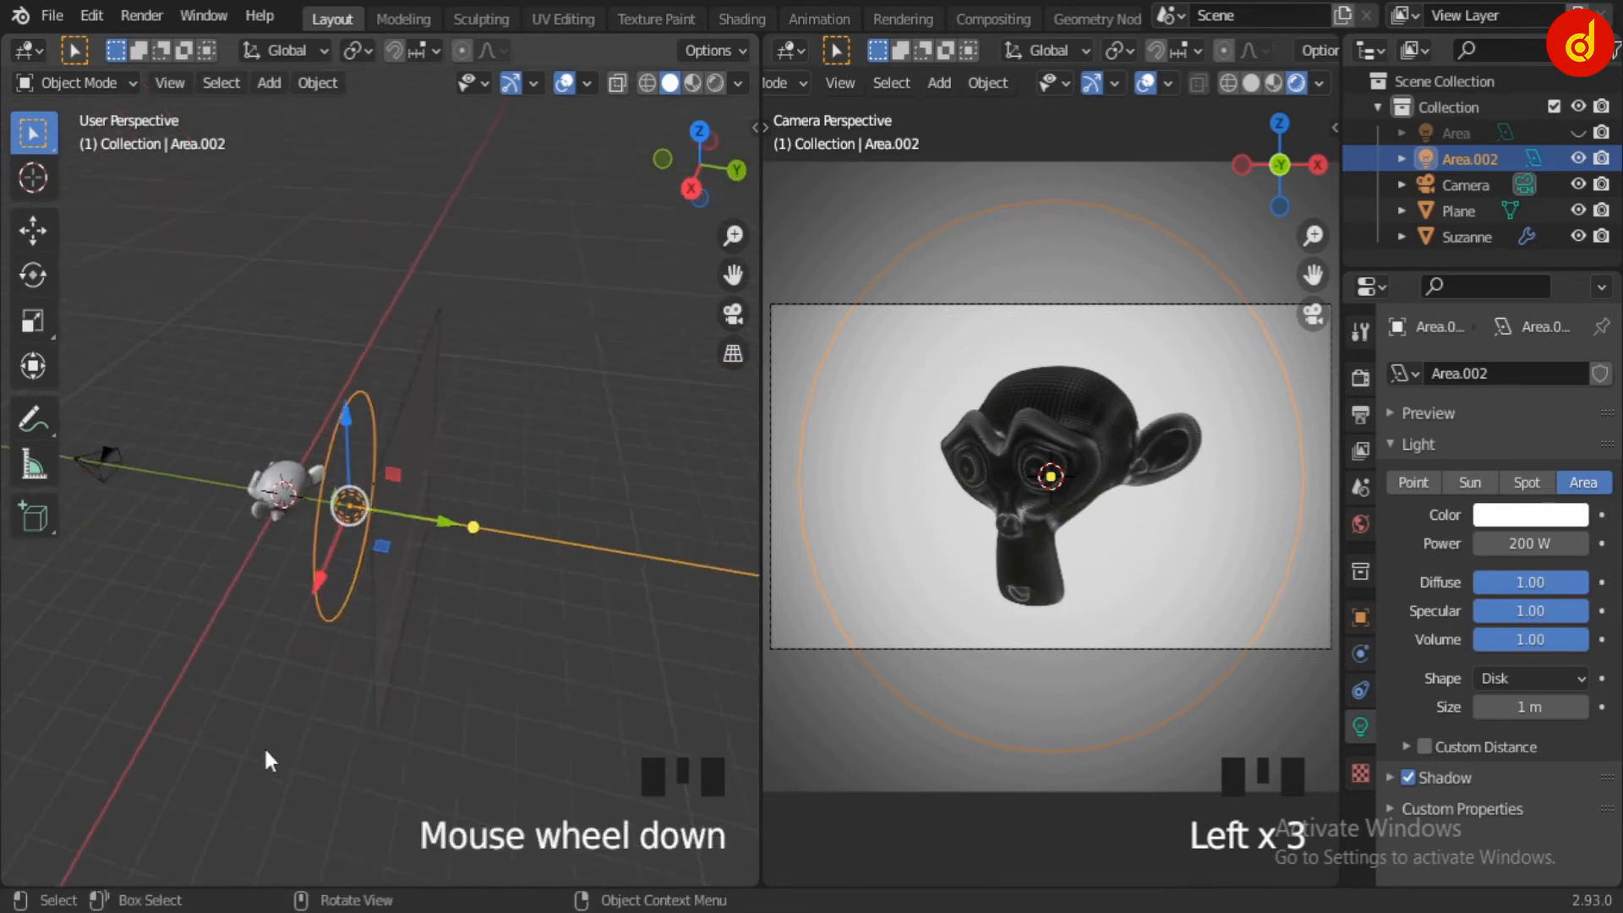
{"action": "middle_click_drag", "start_coordinate": [265, 752], "coordinate": [331, 733]}
{"action": "scroll", "coordinate": [331, 733], "scroll_direction": "down", "scroll_amount": 2}
{"action": "middle_click_drag", "start_coordinate": [279, 680], "coordinate": [446, 636], "text": "shift"}
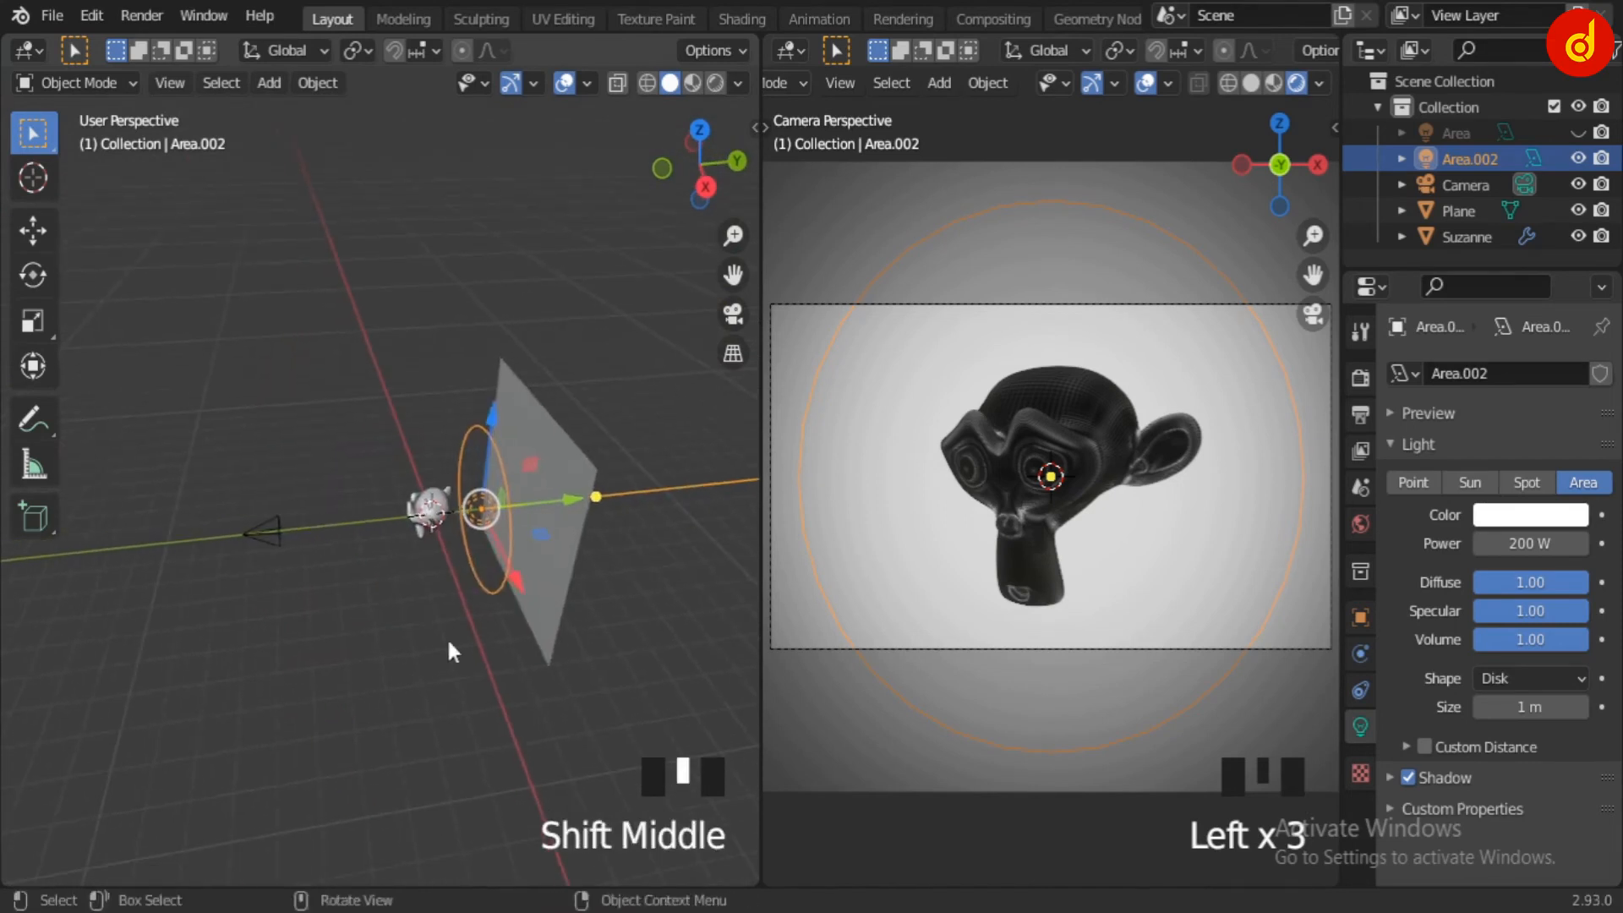
- Unhide the Area light so both area lights illuminate the scene, and clear the selection
{"action": "left_click", "coordinate": [1577, 133]}
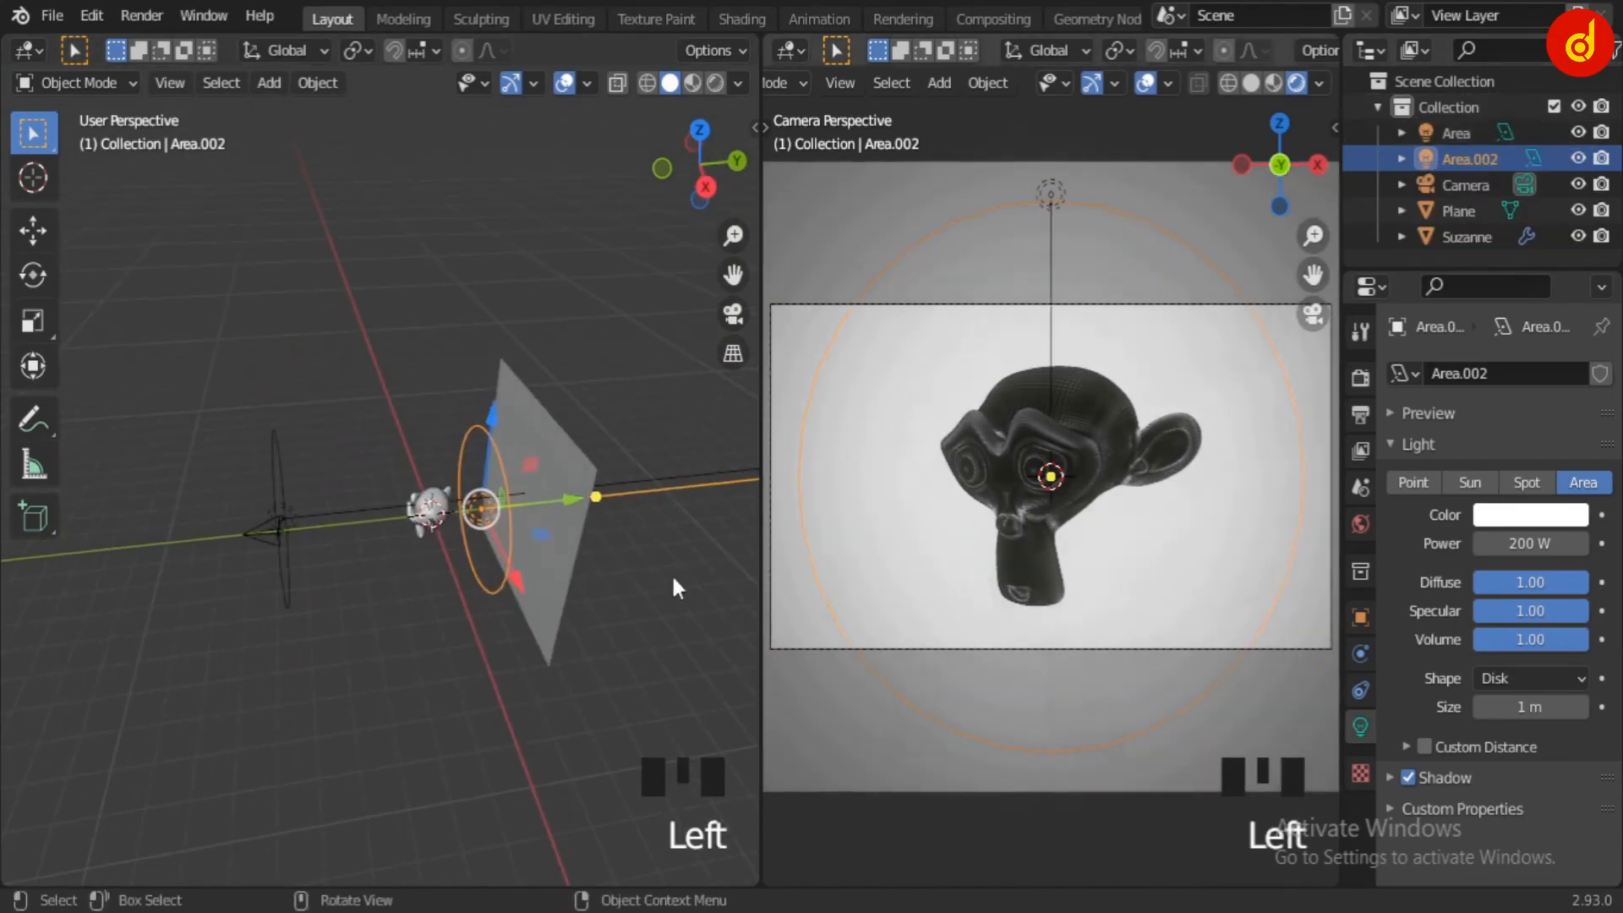
{"action": "middle_click_drag", "start_coordinate": [671, 573], "coordinate": [552, 607]}
{"action": "left_click", "coordinate": [458, 669]}
{"action": "middle_click_drag", "start_coordinate": [460, 667], "coordinate": [474, 605]}
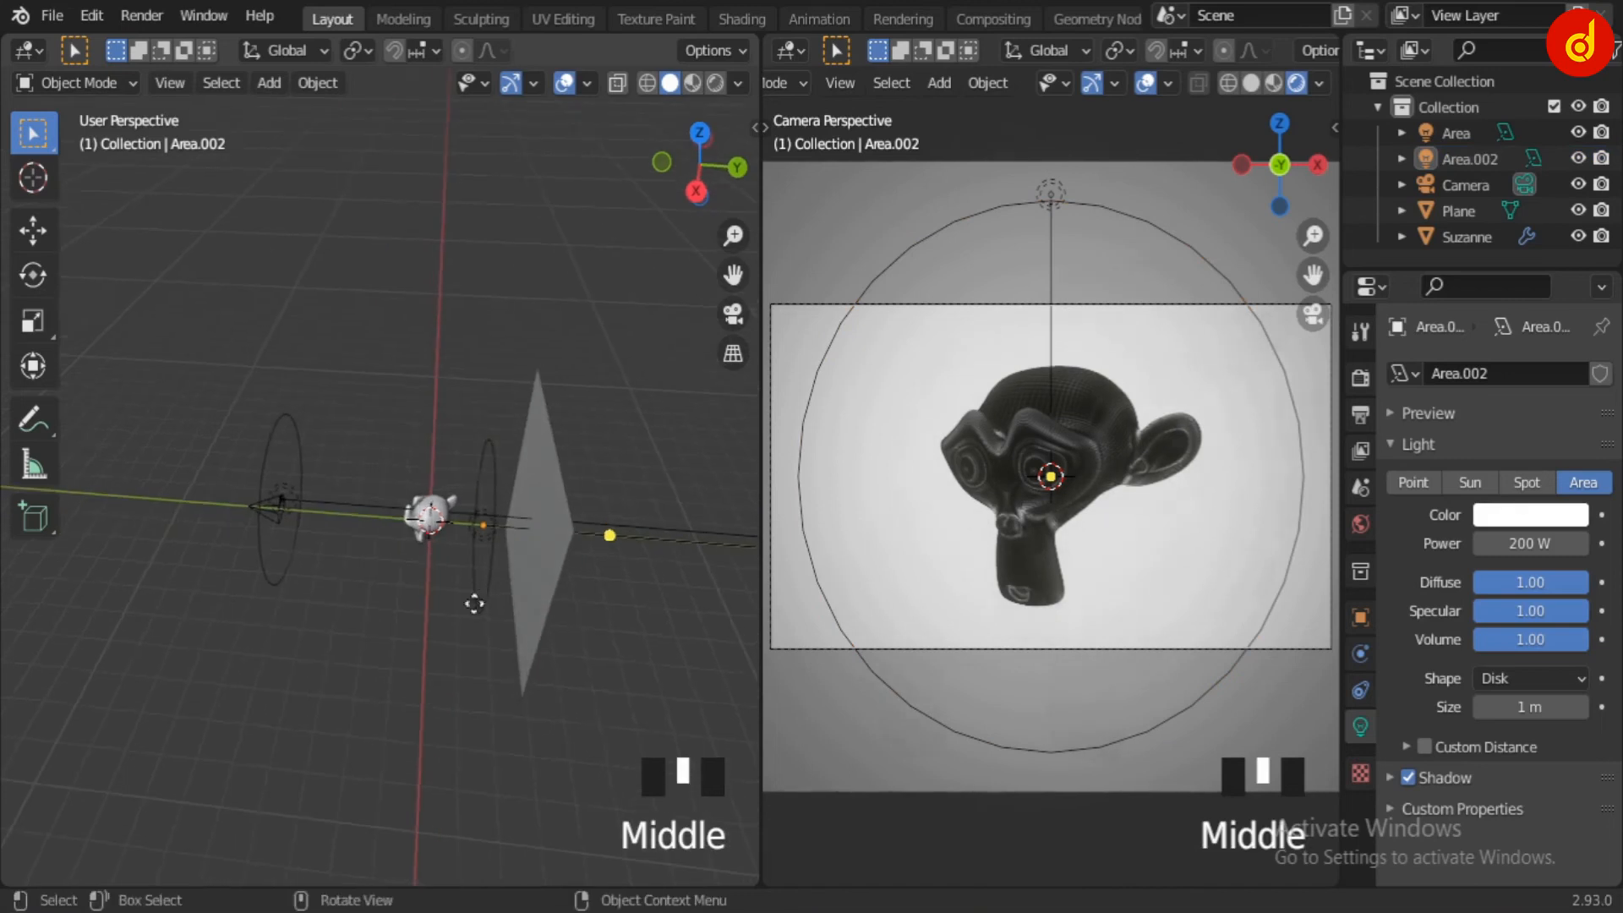
- Move both area lights into a new collection named Lights and enlarge the object list to fit it
{"action": "left_click", "coordinate": [474, 605]}
{"action": "left_click", "coordinate": [272, 573], "text": "shift"}
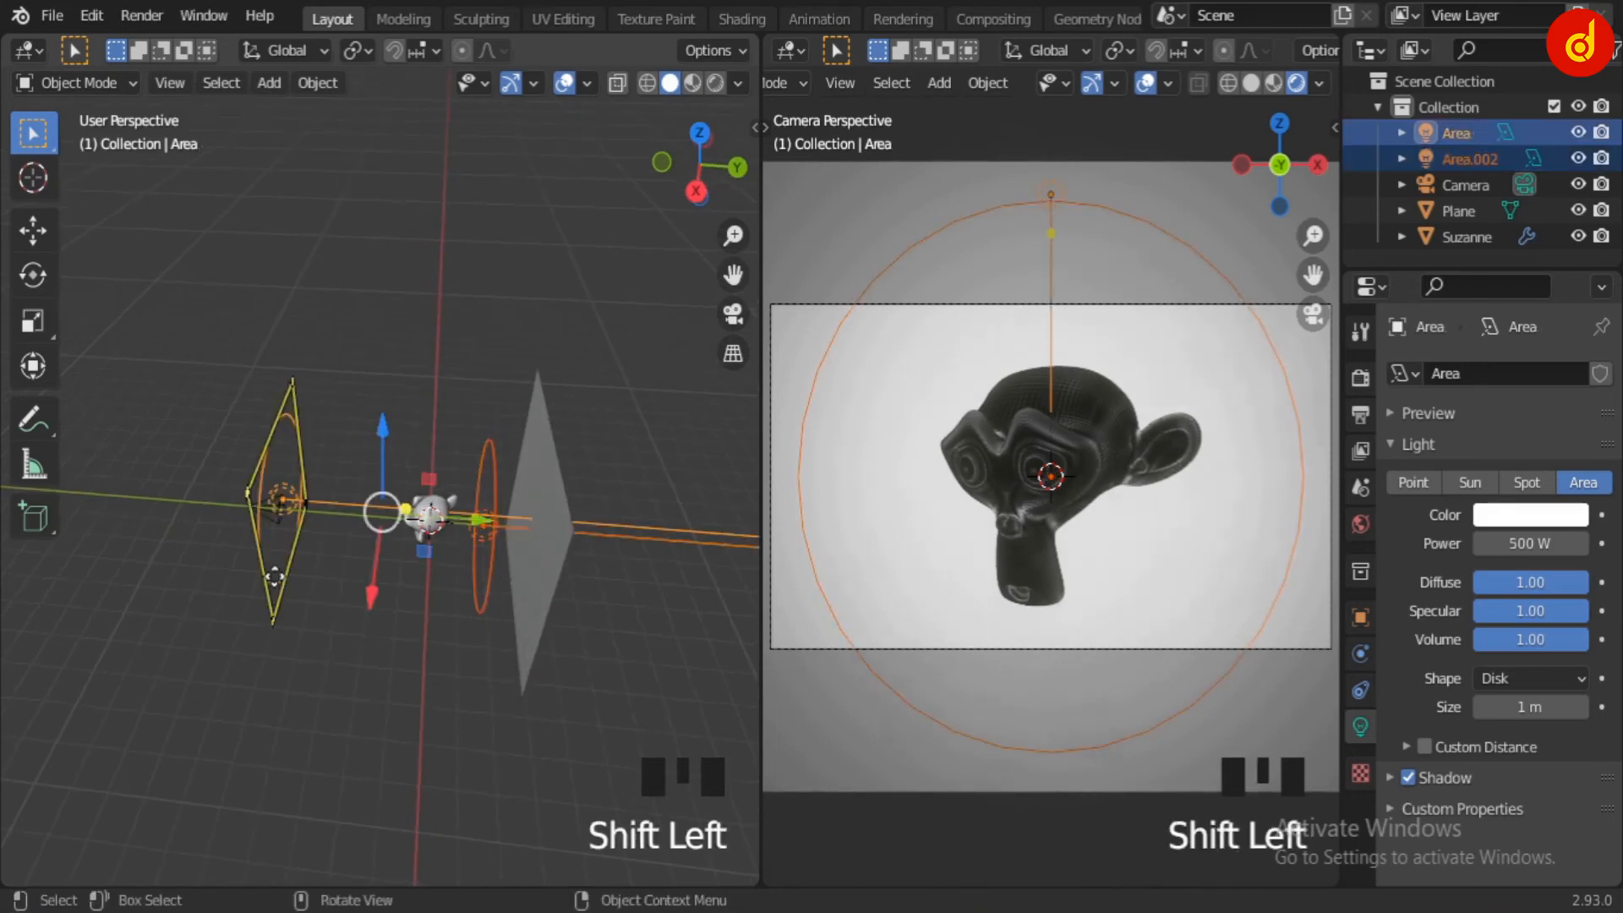
{"action": "key", "text": "m"}
{"action": "left_click", "coordinate": [273, 575]}
{"action": "type", "text": "Li"}
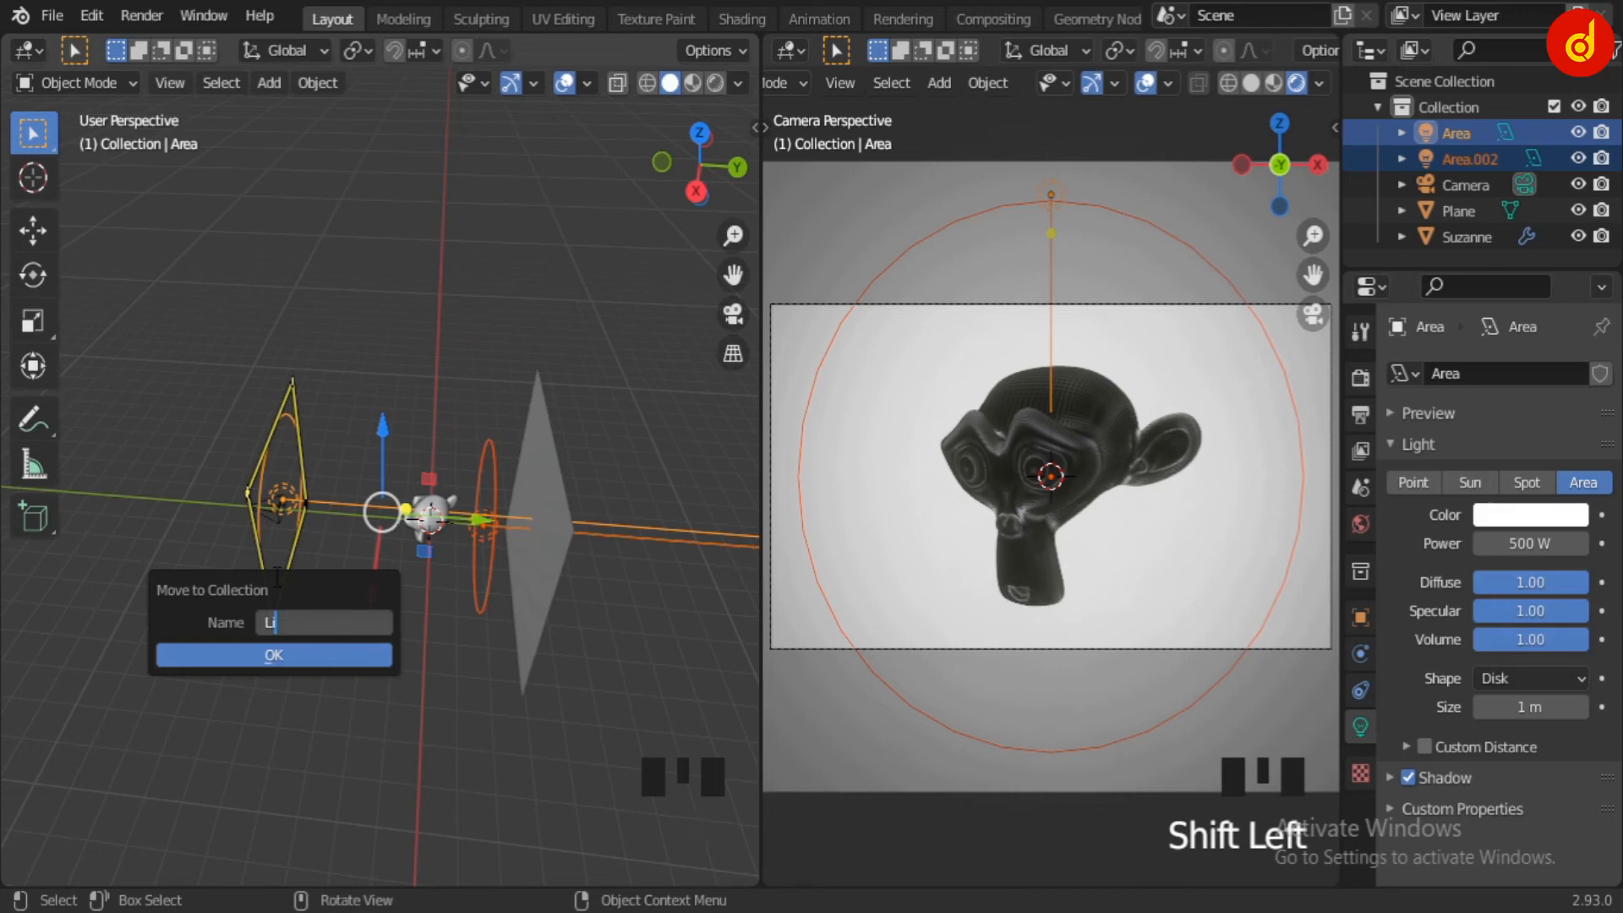
{"action": "type", "text": "ghts"}
{"action": "key", "text": "Return"}
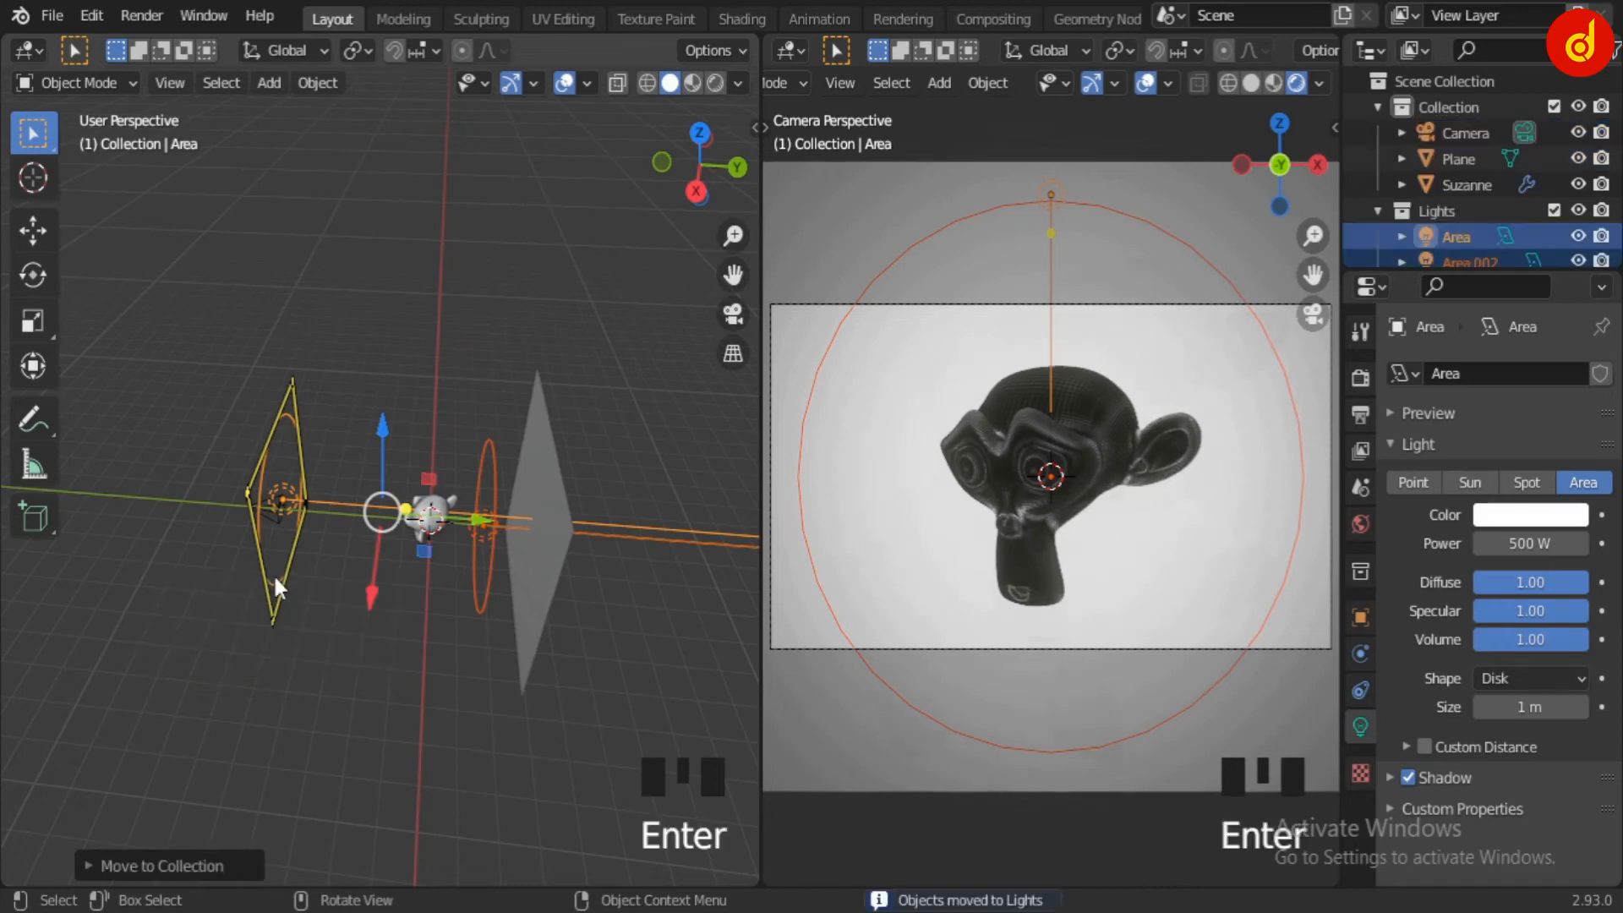
{"action": "left_click_drag", "start_coordinate": [1414, 269], "coordinate": [1414, 301]}
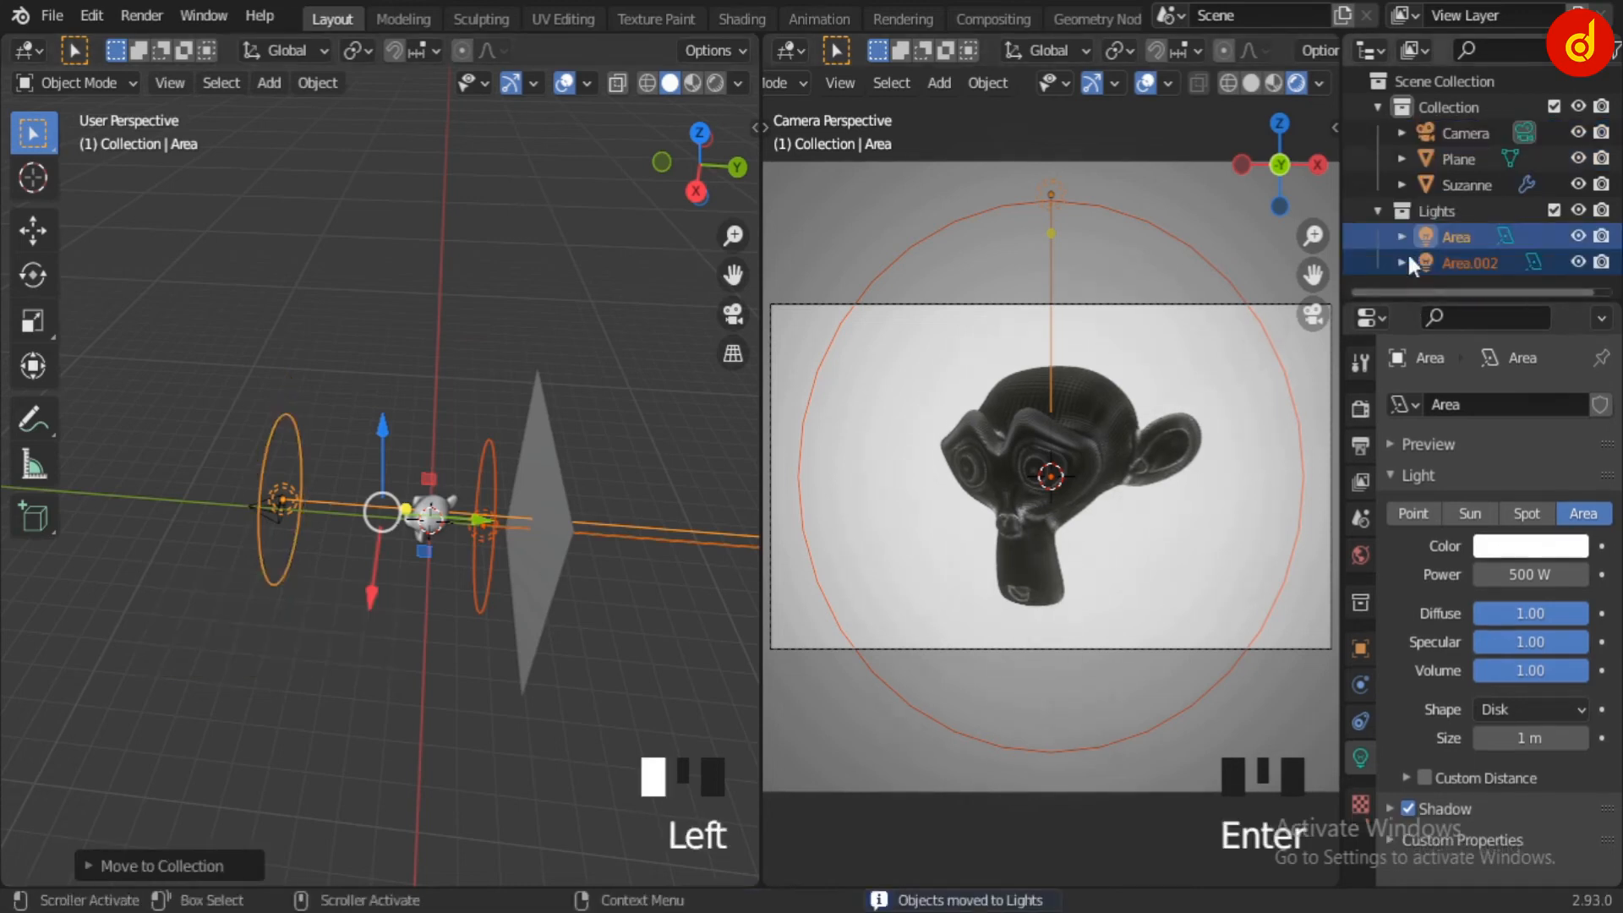
- Hide the overlays and gizmos in the camera viewport
{"action": "left_click", "coordinate": [519, 726]}
{"action": "middle_click_drag", "start_coordinate": [362, 651], "coordinate": [518, 659]}
{"action": "left_click", "coordinate": [1148, 83]}
{"action": "left_click", "coordinate": [1094, 83]}
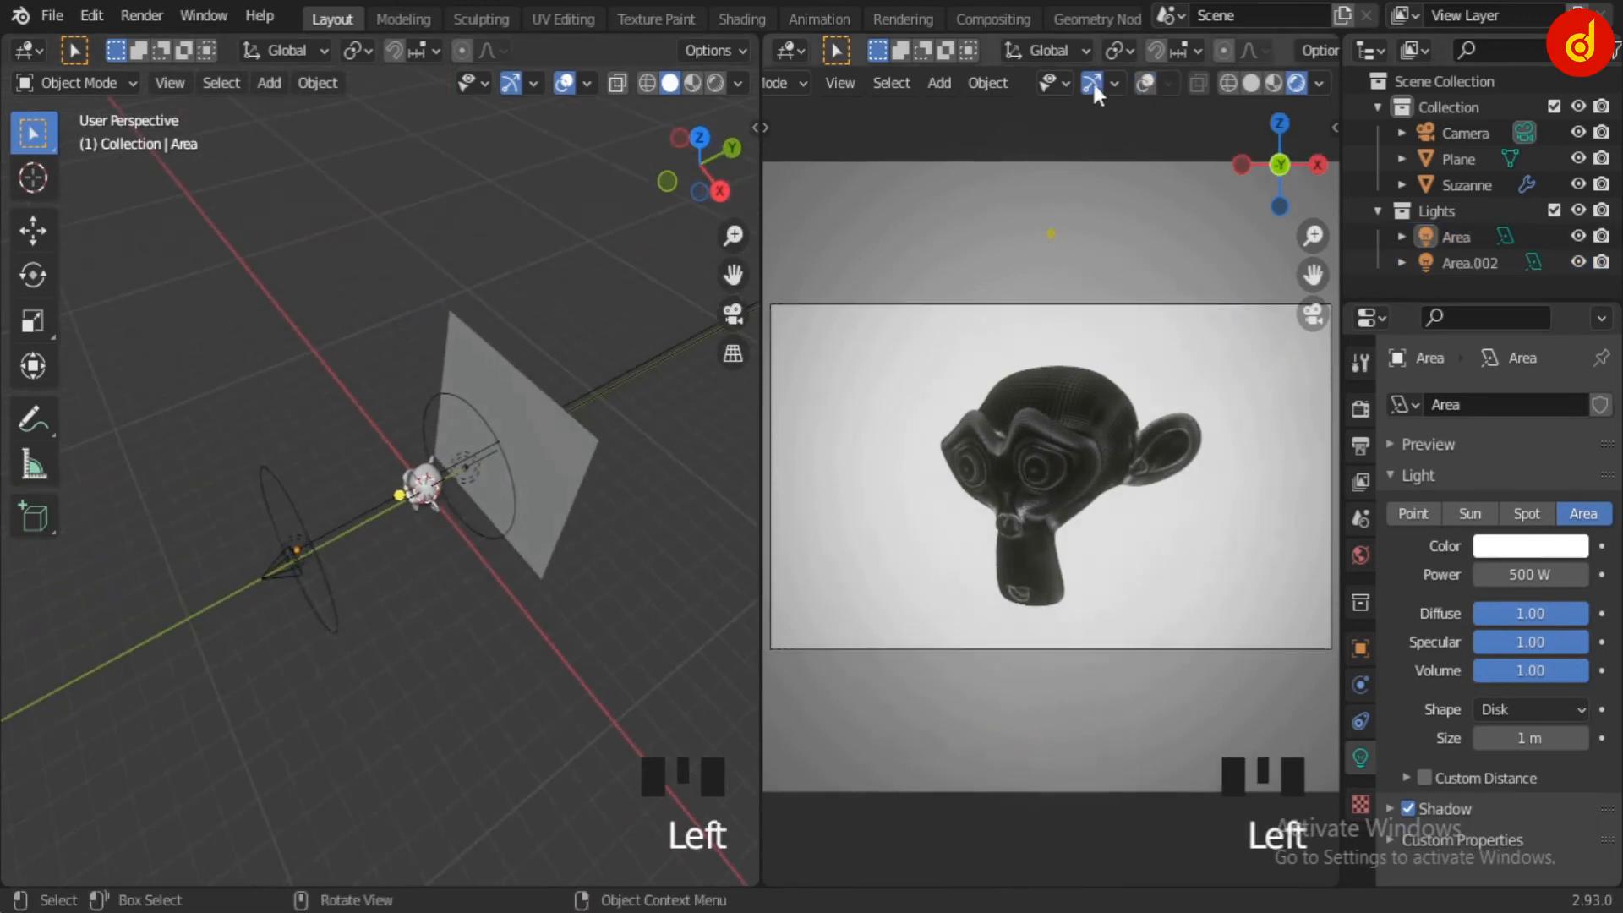
- Select the Area.002 and Area lights in turn to compare their settings and placement
{"action": "left_click", "coordinate": [478, 524]}
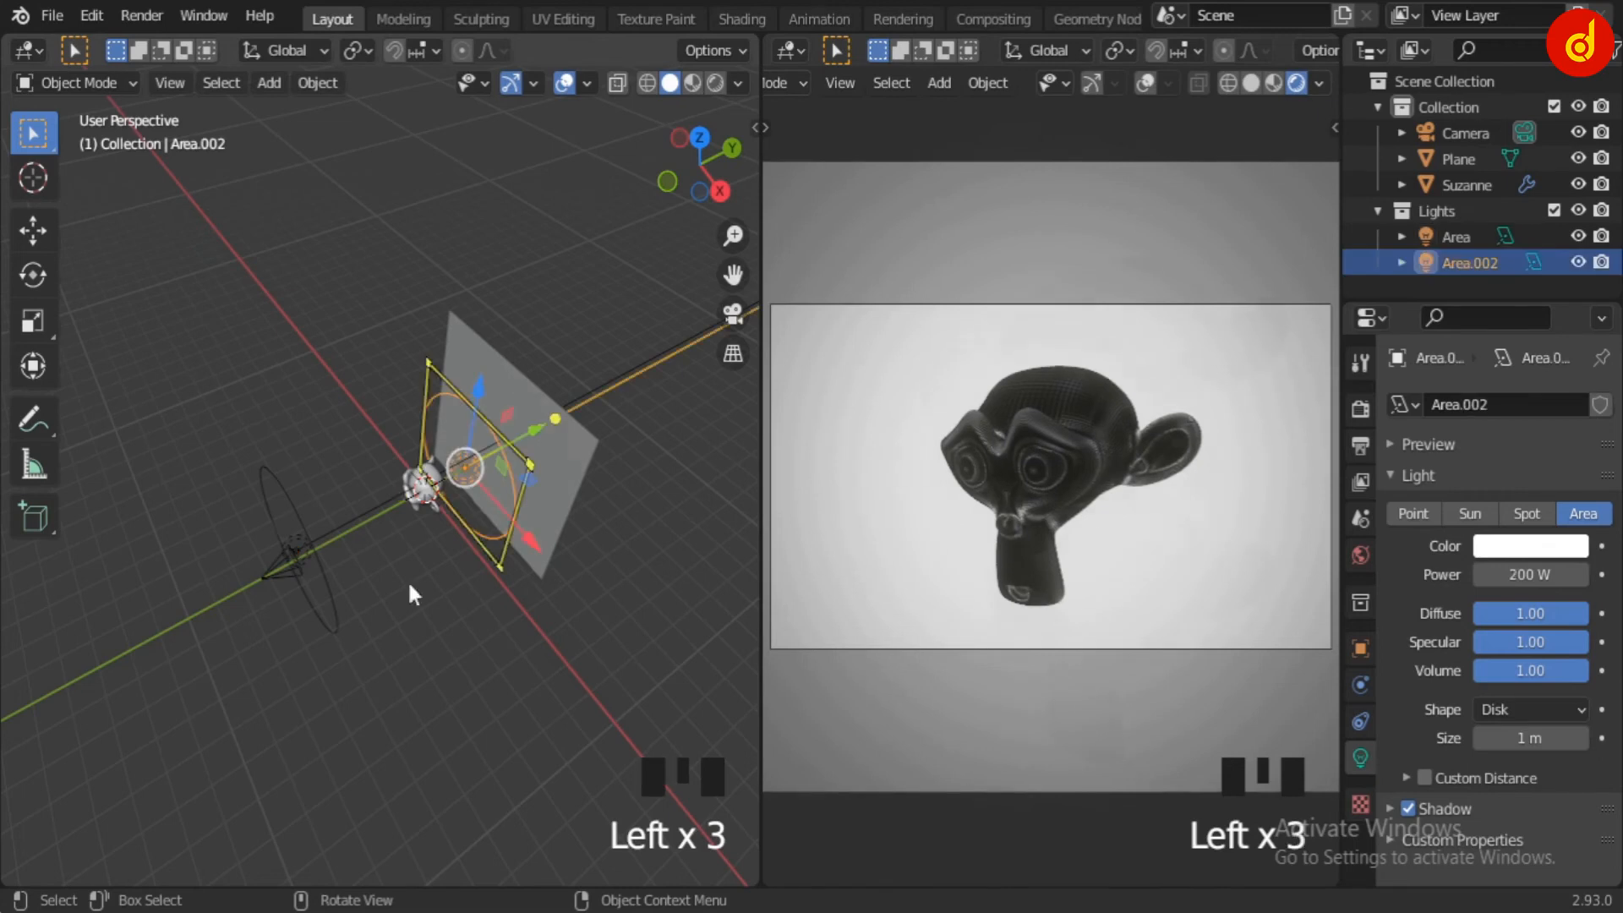
{"action": "left_click", "coordinate": [328, 617]}
{"action": "middle_click_drag", "start_coordinate": [413, 622], "coordinate": [272, 632]}
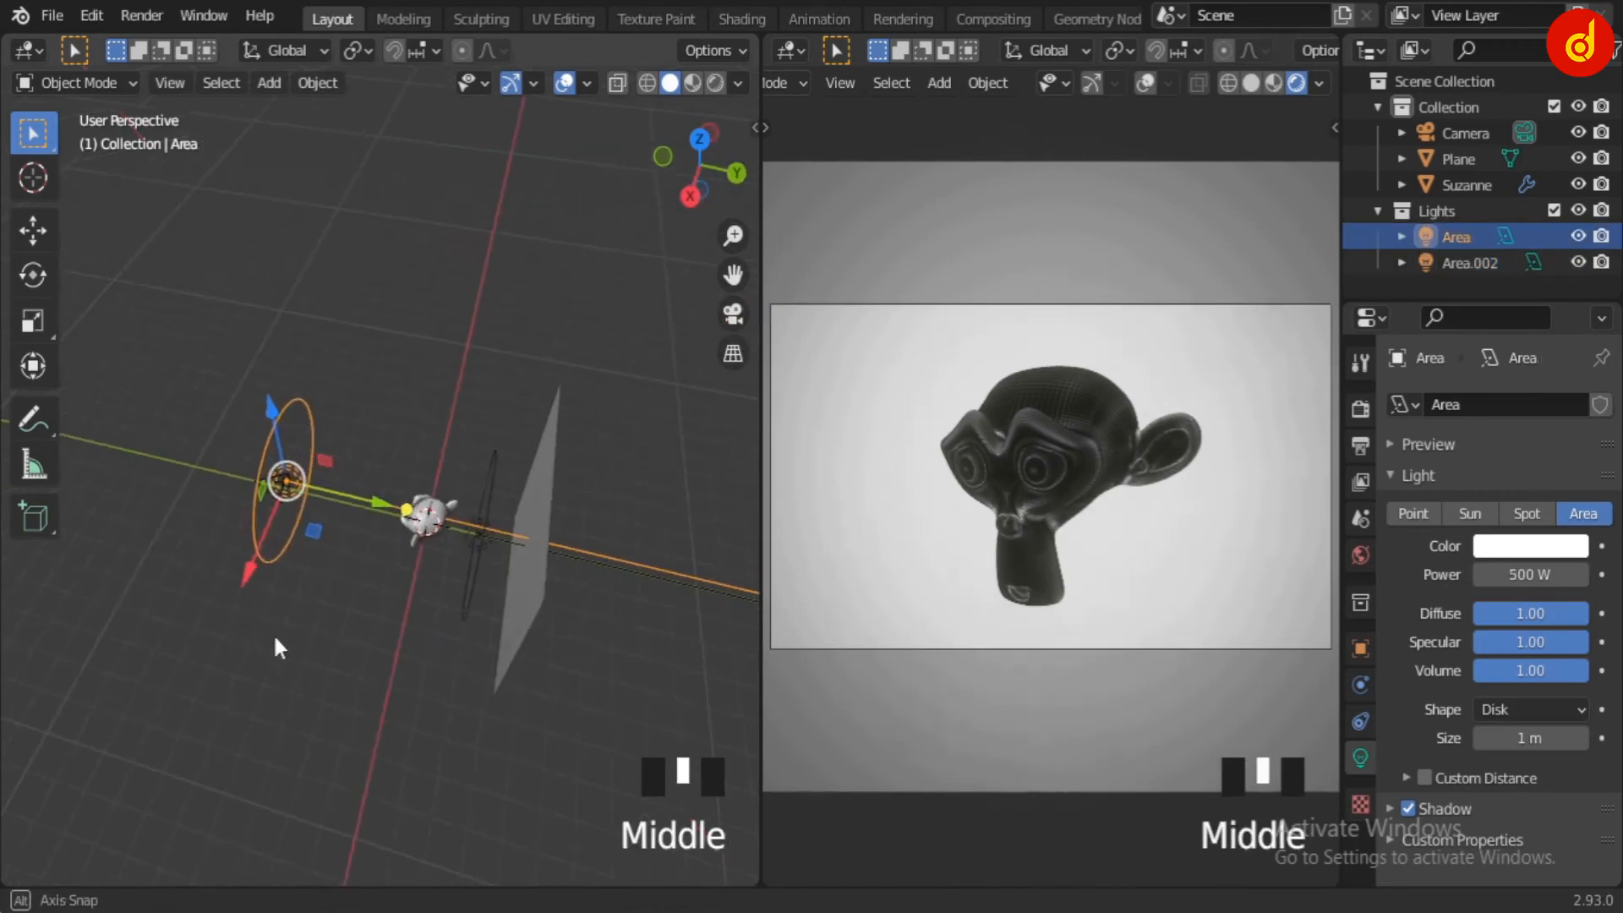
- Switch to the Modeling workspace and display its camera view with Rendered shading
{"action": "left_click", "coordinate": [397, 18]}
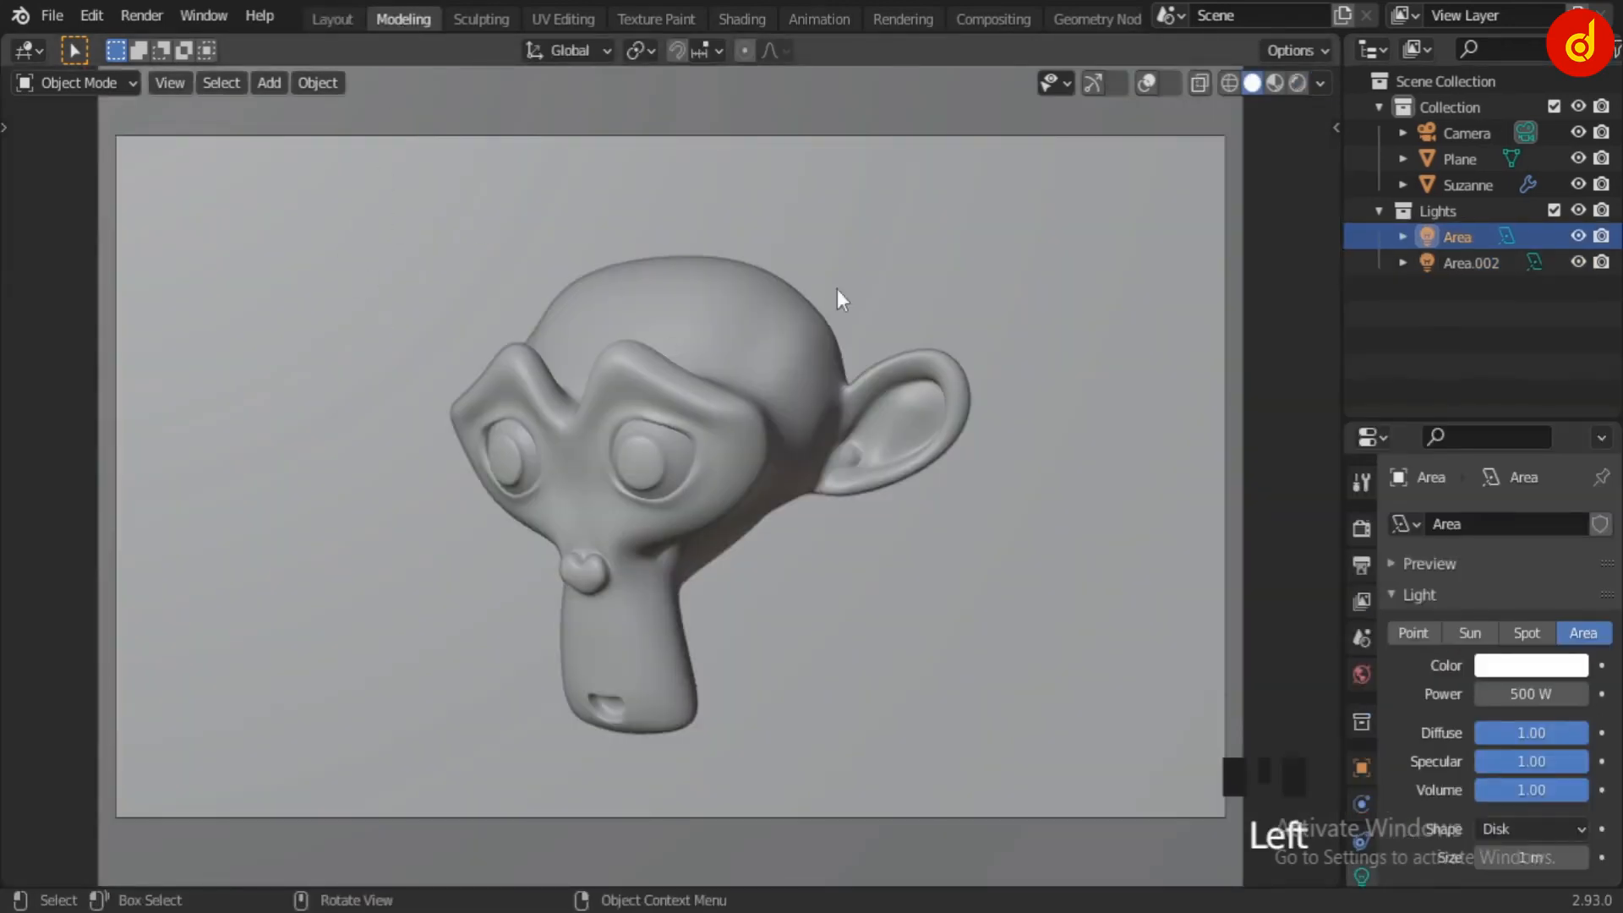
{"action": "left_click", "coordinate": [1296, 81]}
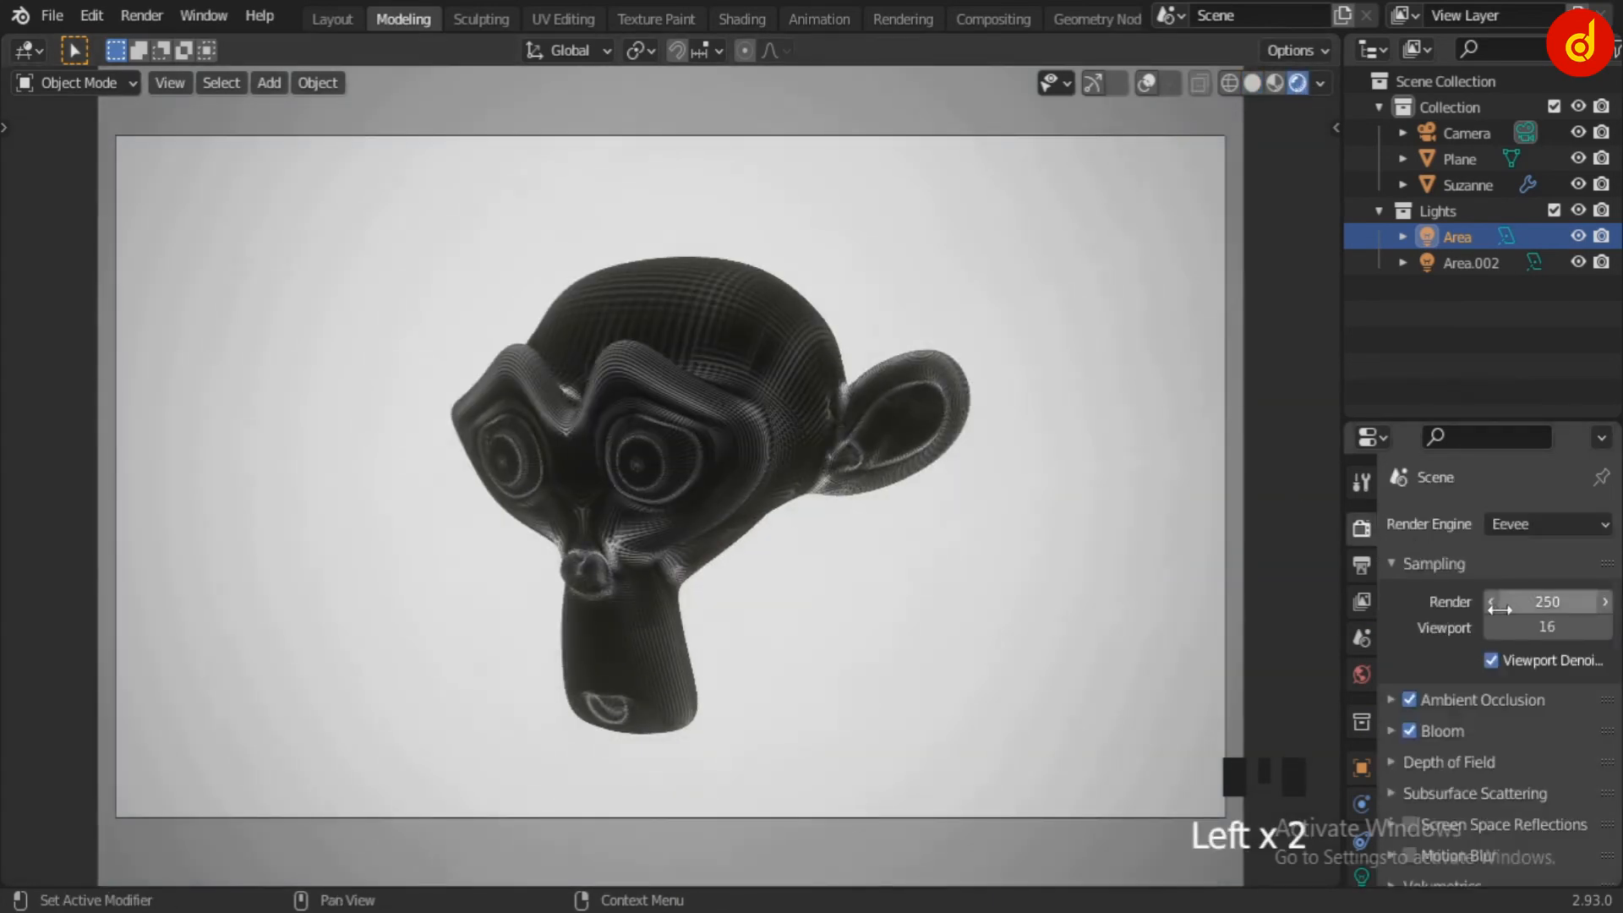
- Review the sampling and Color Management settings, and the output resolution, frame range and file format
{"action": "left_click_drag", "start_coordinate": [1424, 420], "coordinate": [1429, 287]}
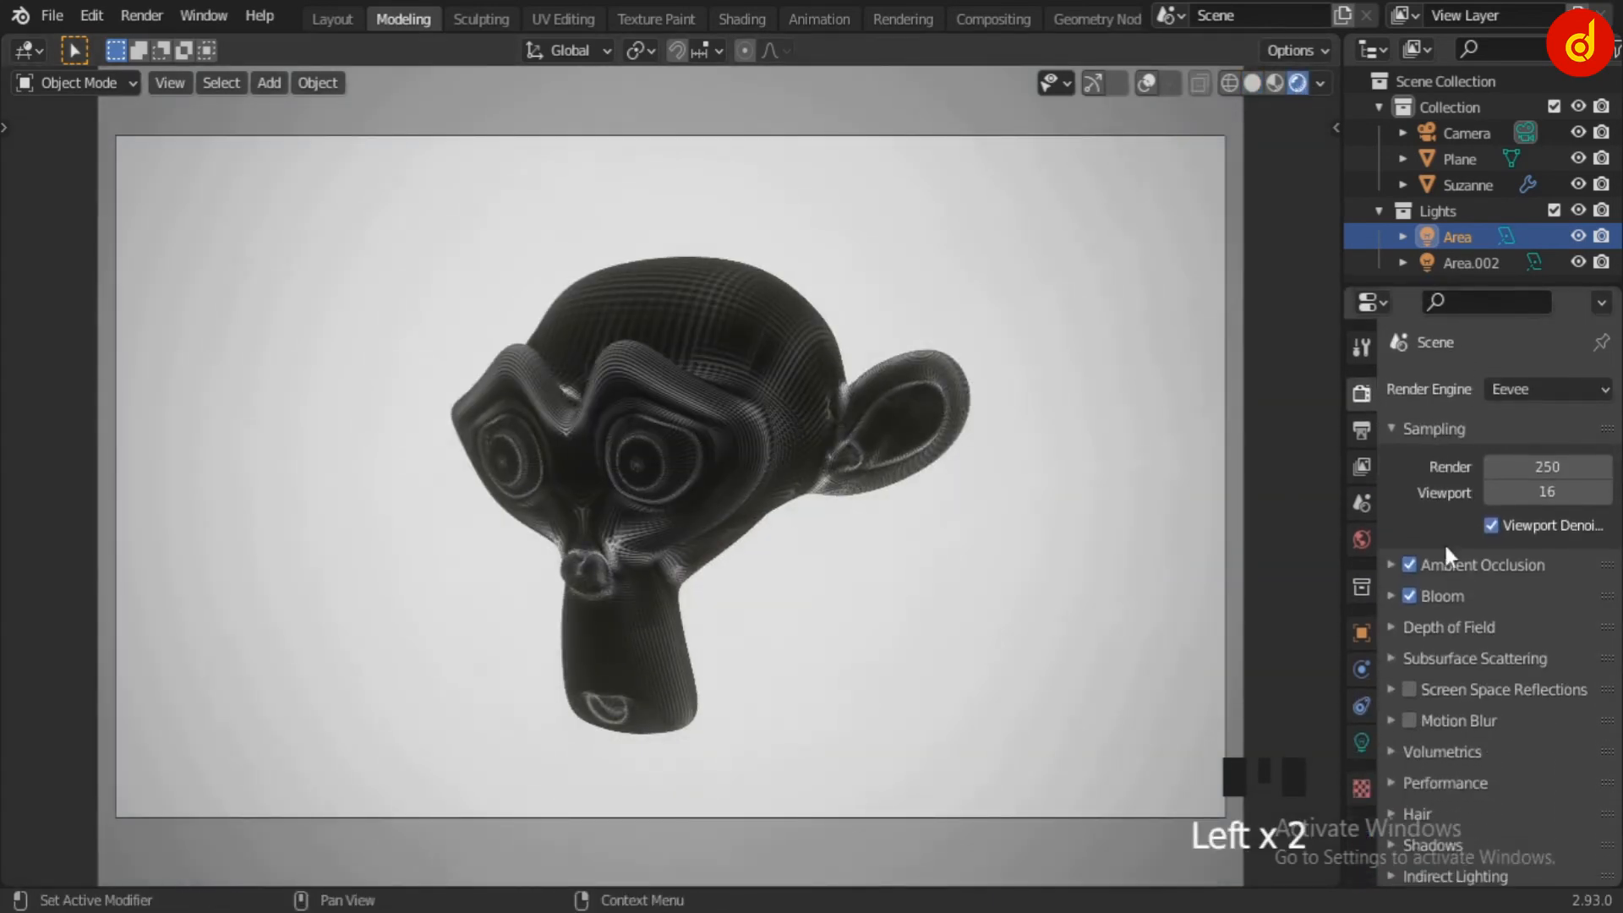
{"action": "scroll", "coordinate": [1463, 617], "scroll_direction": "down", "scroll_amount": 10}
{"action": "left_click", "coordinate": [1465, 626]}
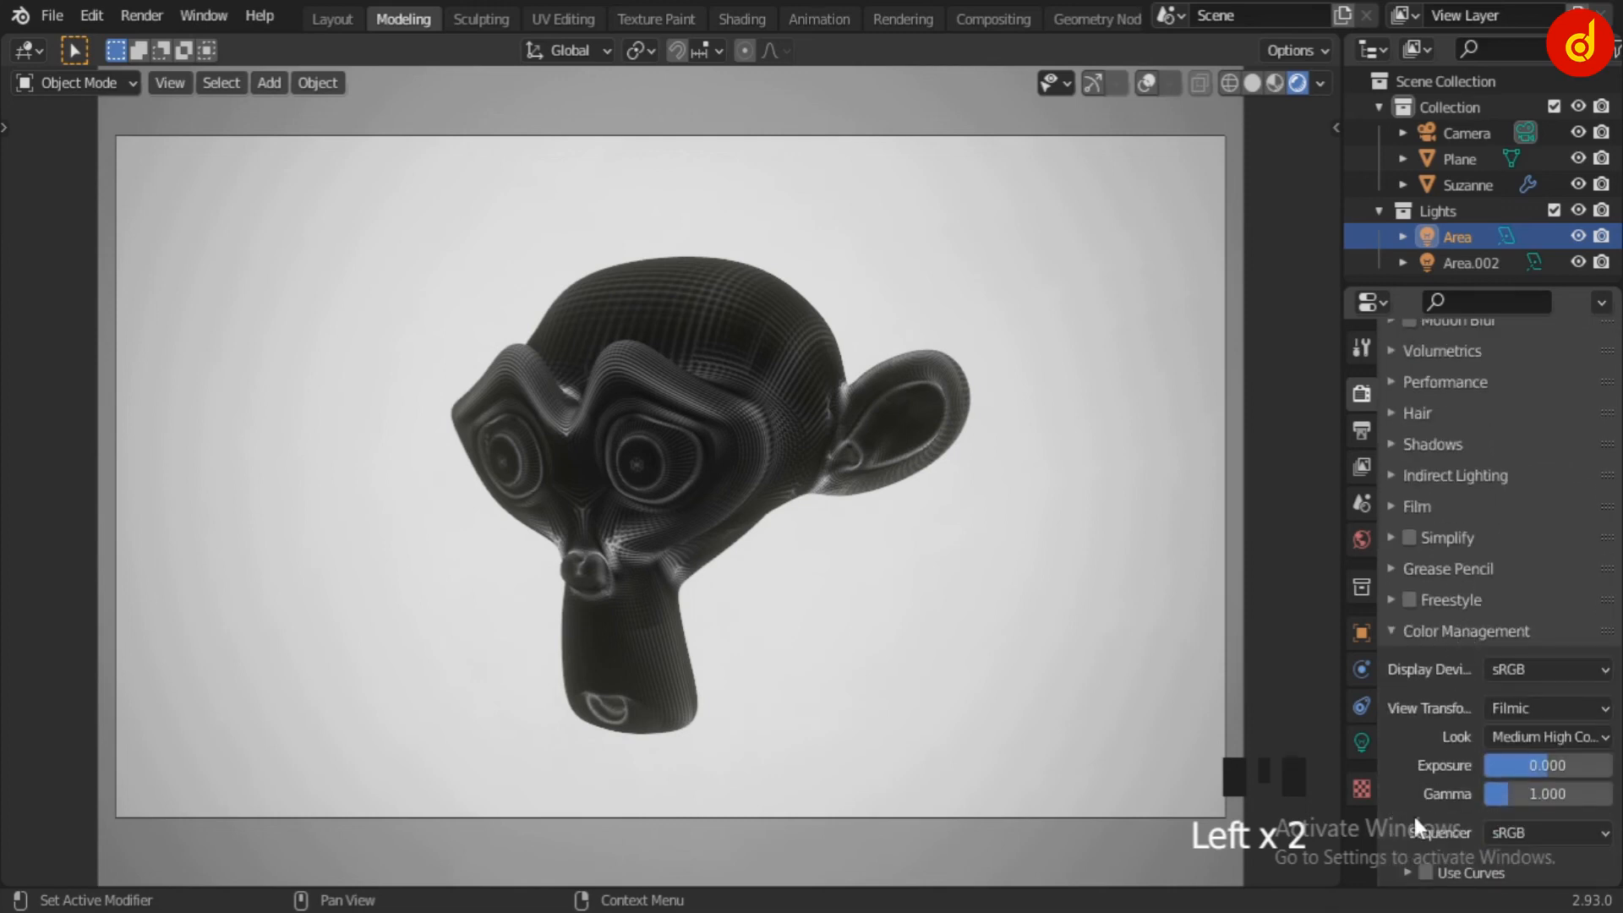
{"action": "left_click", "coordinate": [1361, 430]}
{"action": "scroll", "coordinate": [1420, 452], "scroll_direction": "up", "scroll_amount": 5}
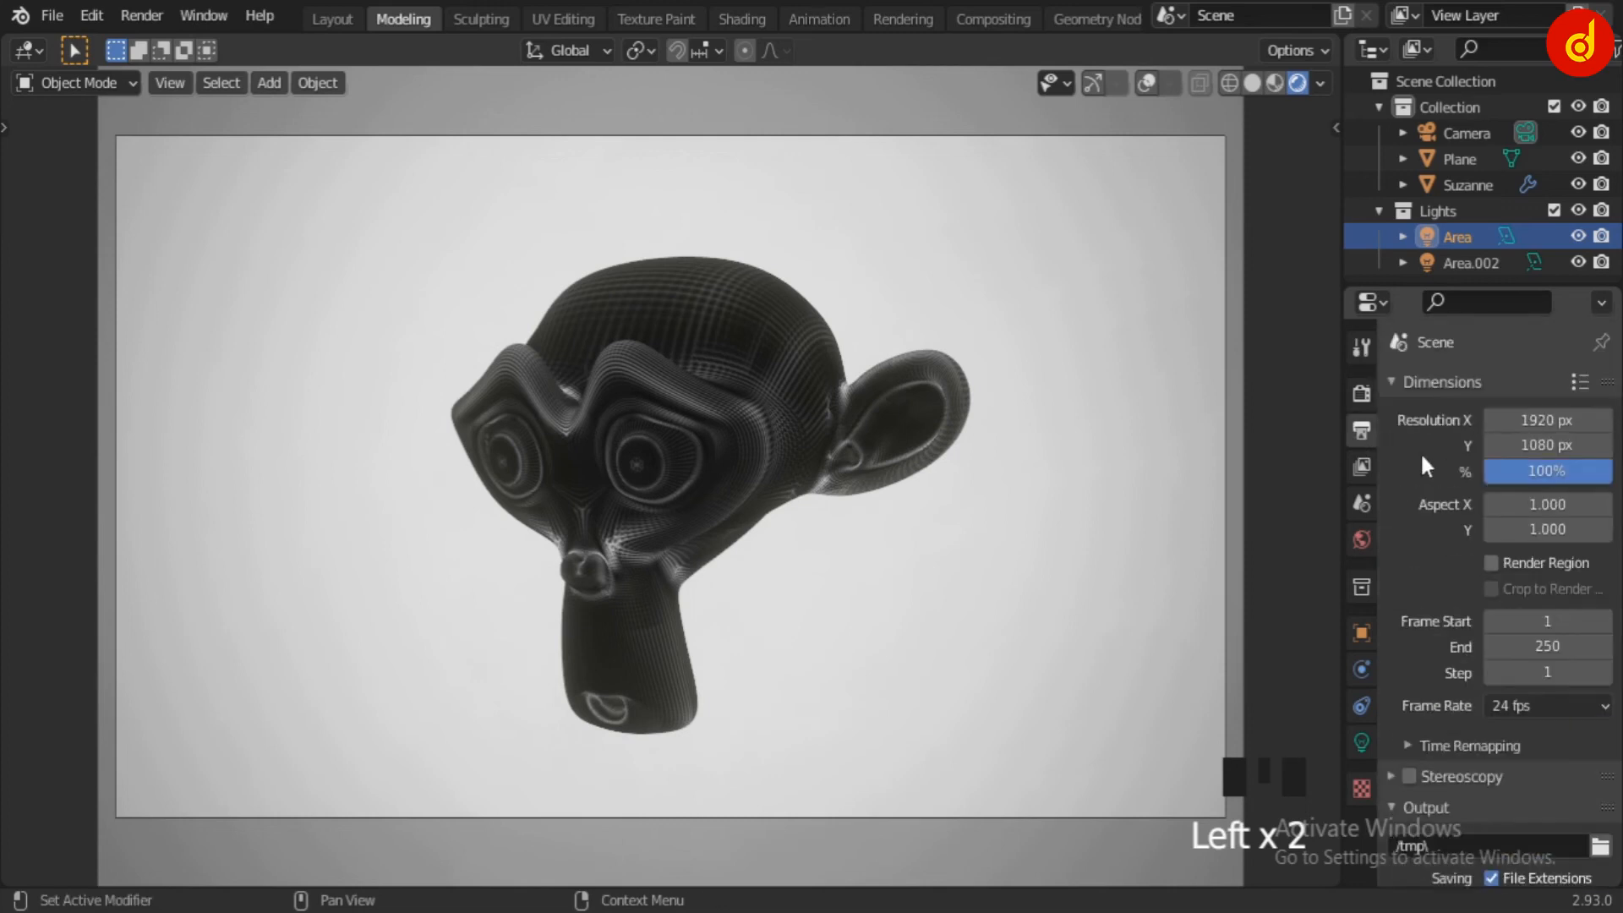
{"action": "scroll", "coordinate": [1420, 451], "scroll_direction": "down", "scroll_amount": 8}
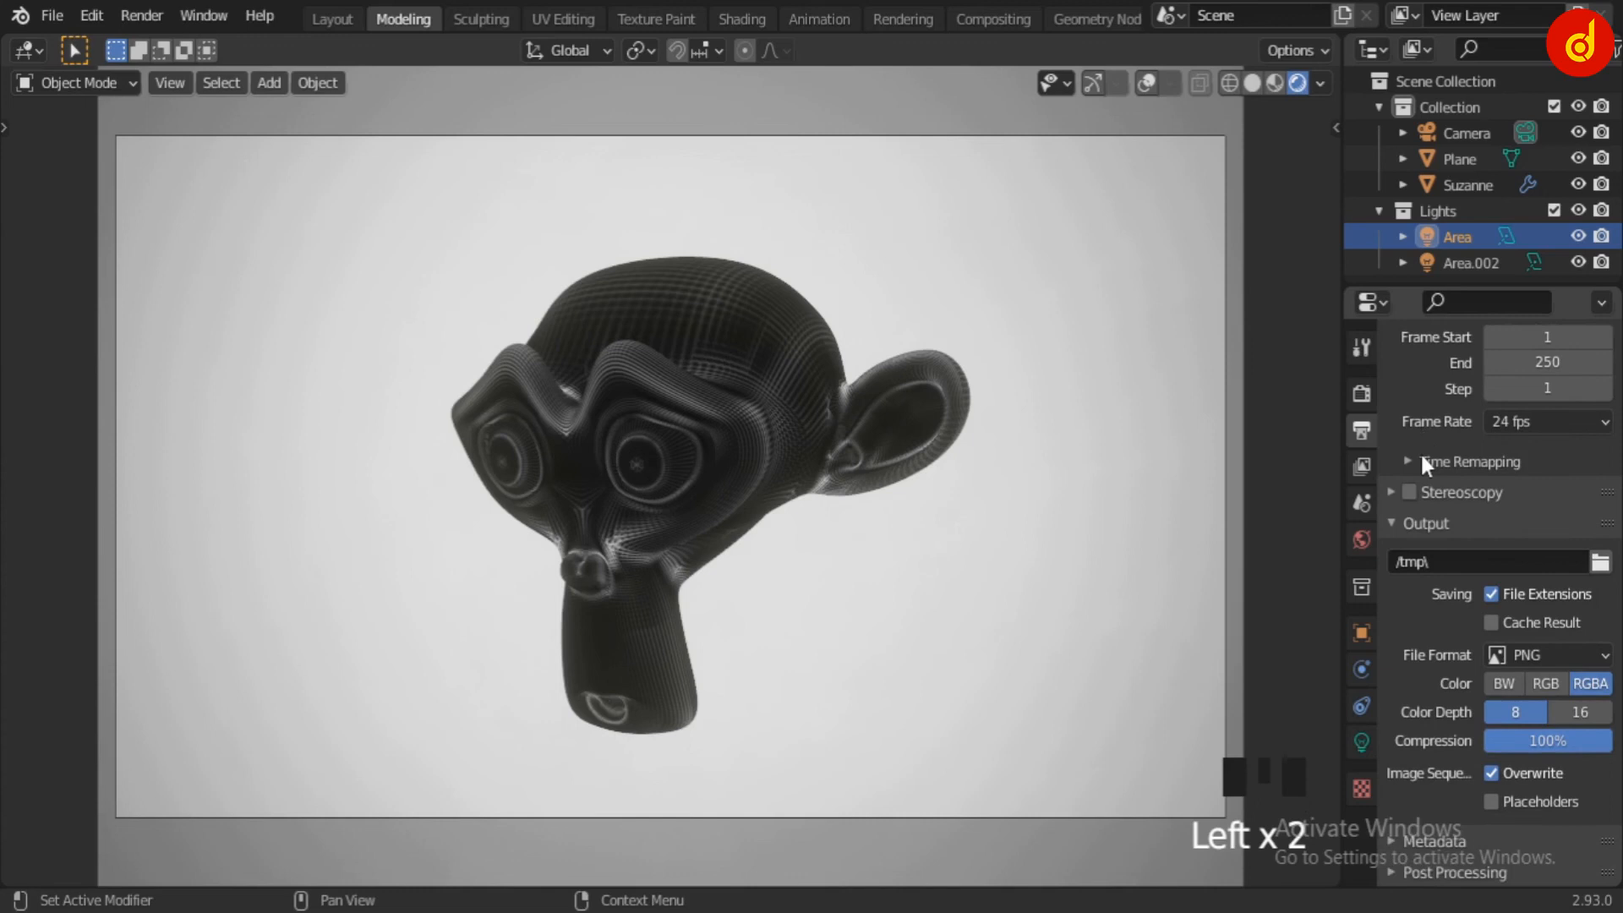